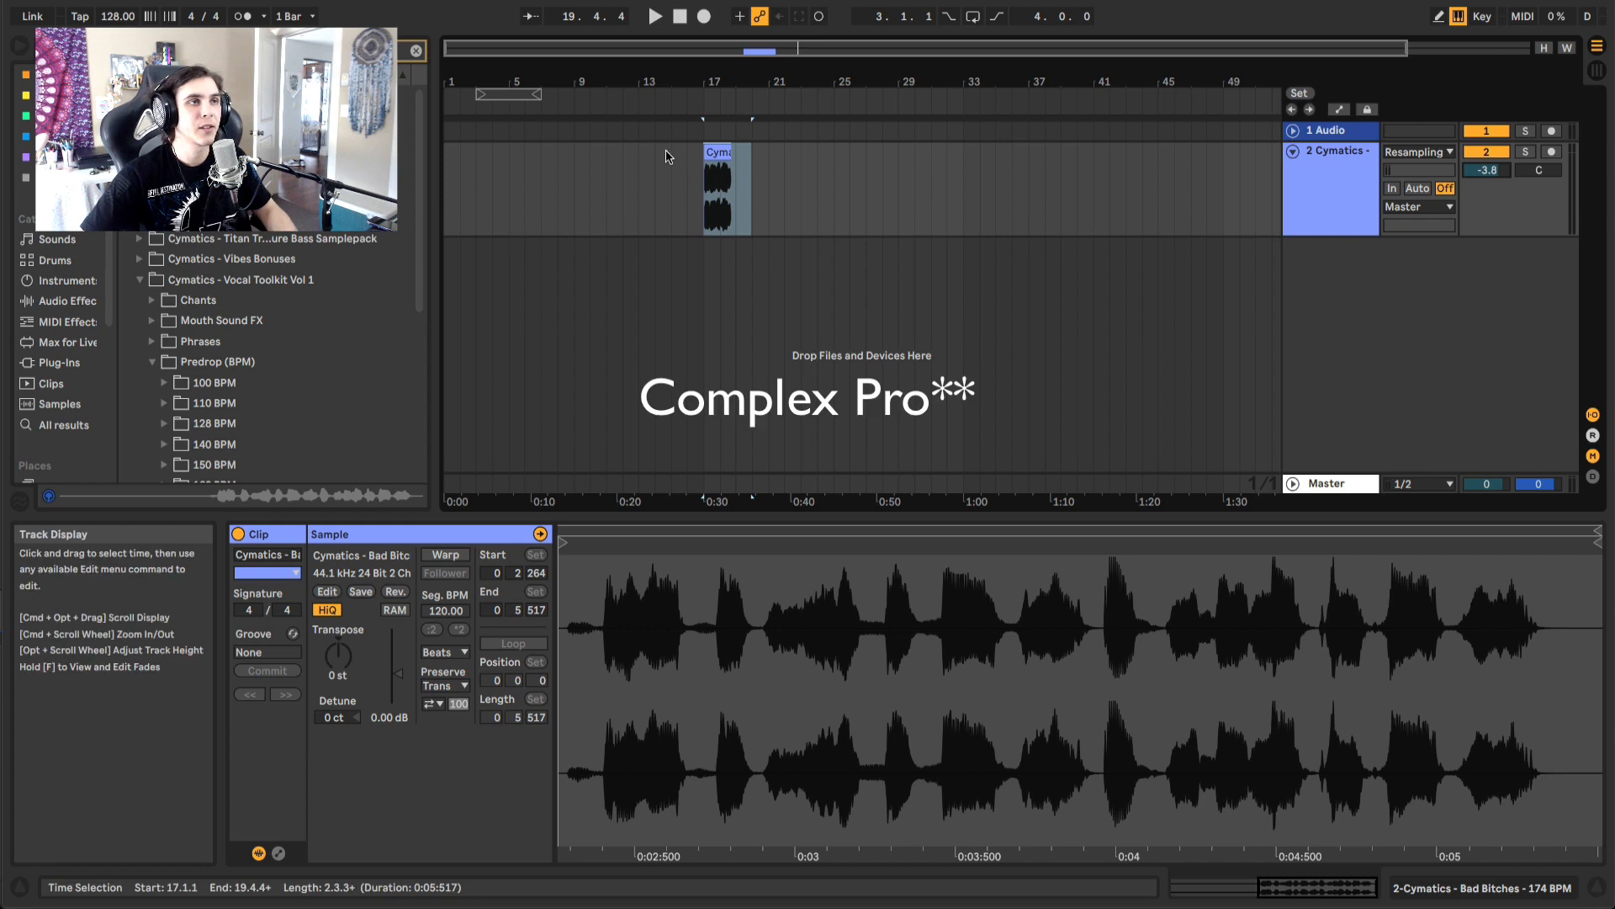
Turn on Warp for the vocal clip, audition it, and set its warp mode to Complex Pro
left_click(709, 151)
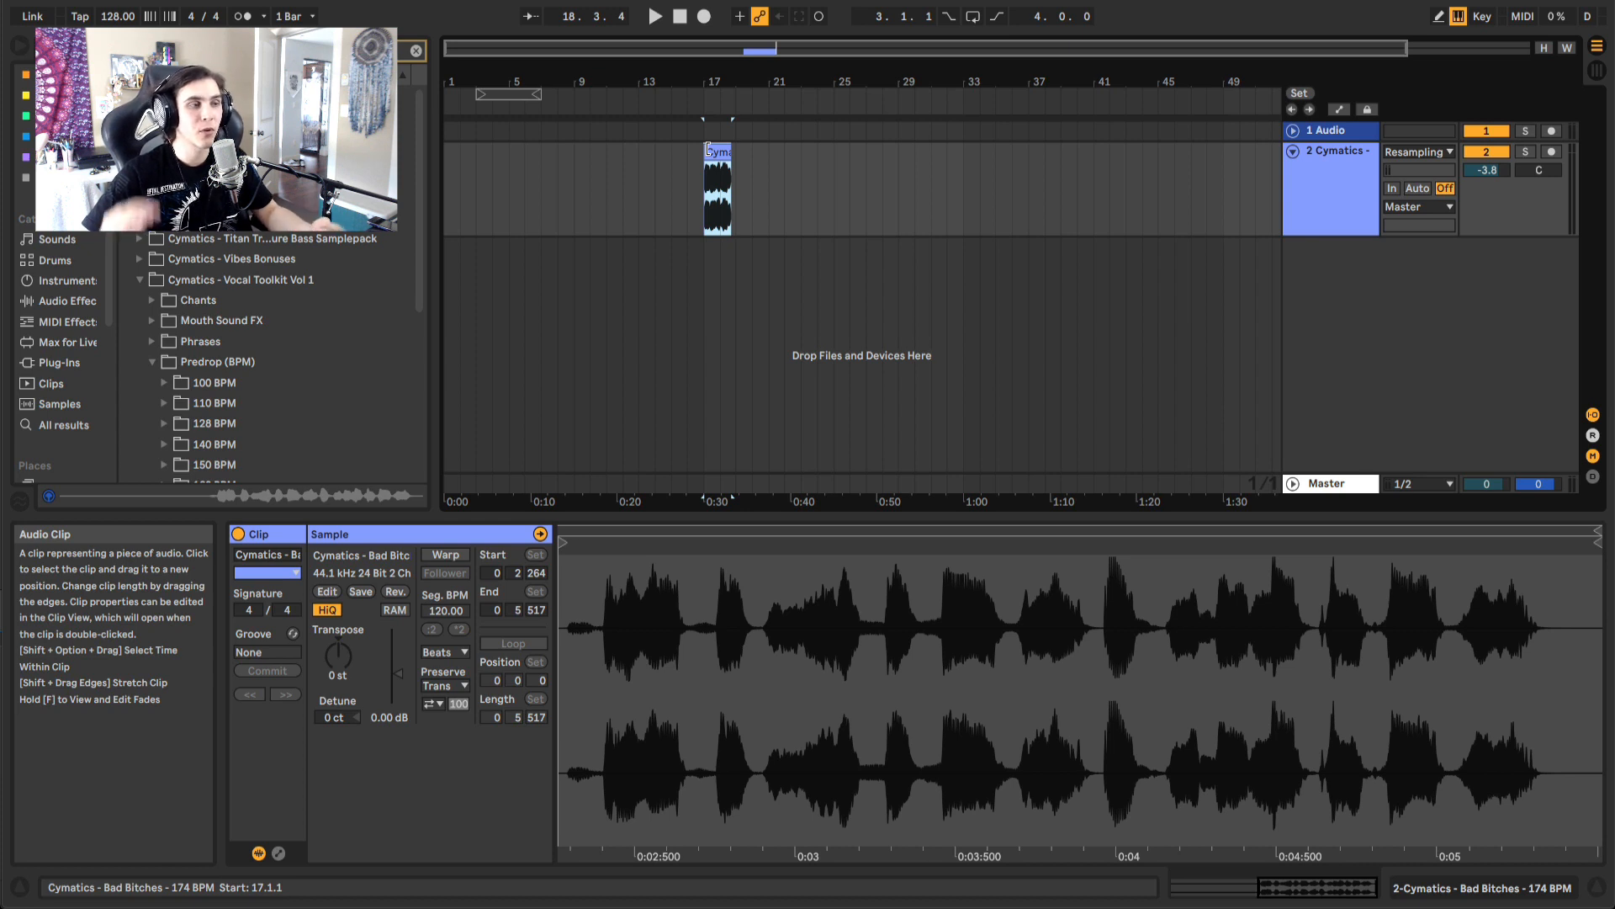
left_click(446, 554)
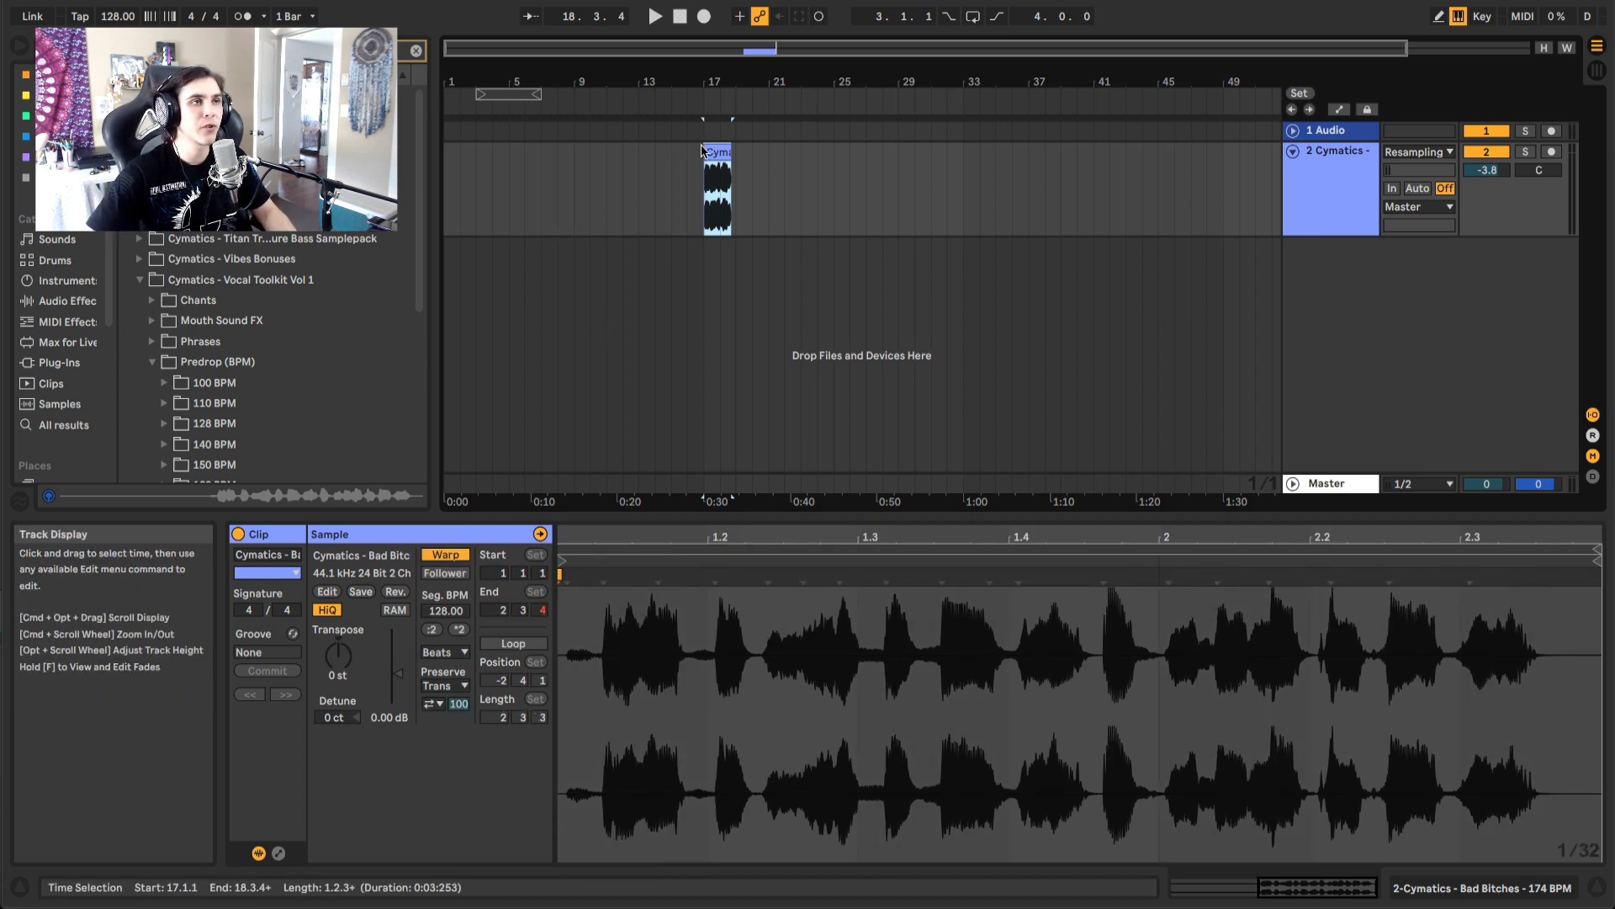
key("space")
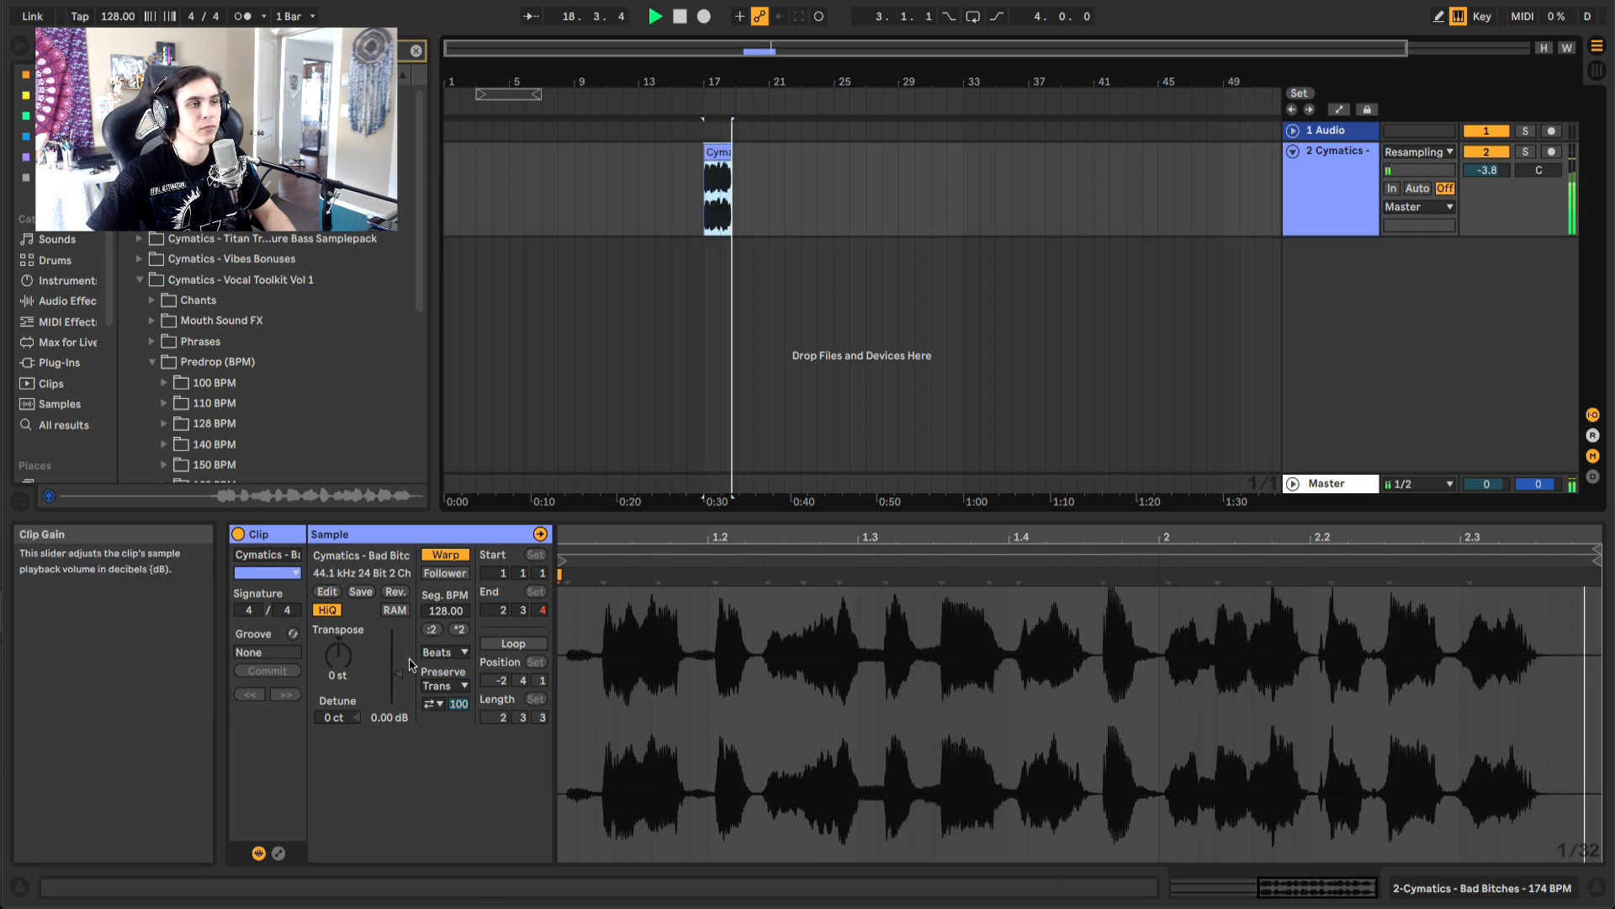
key("space")
left_click(444, 652)
left_click(455, 750)
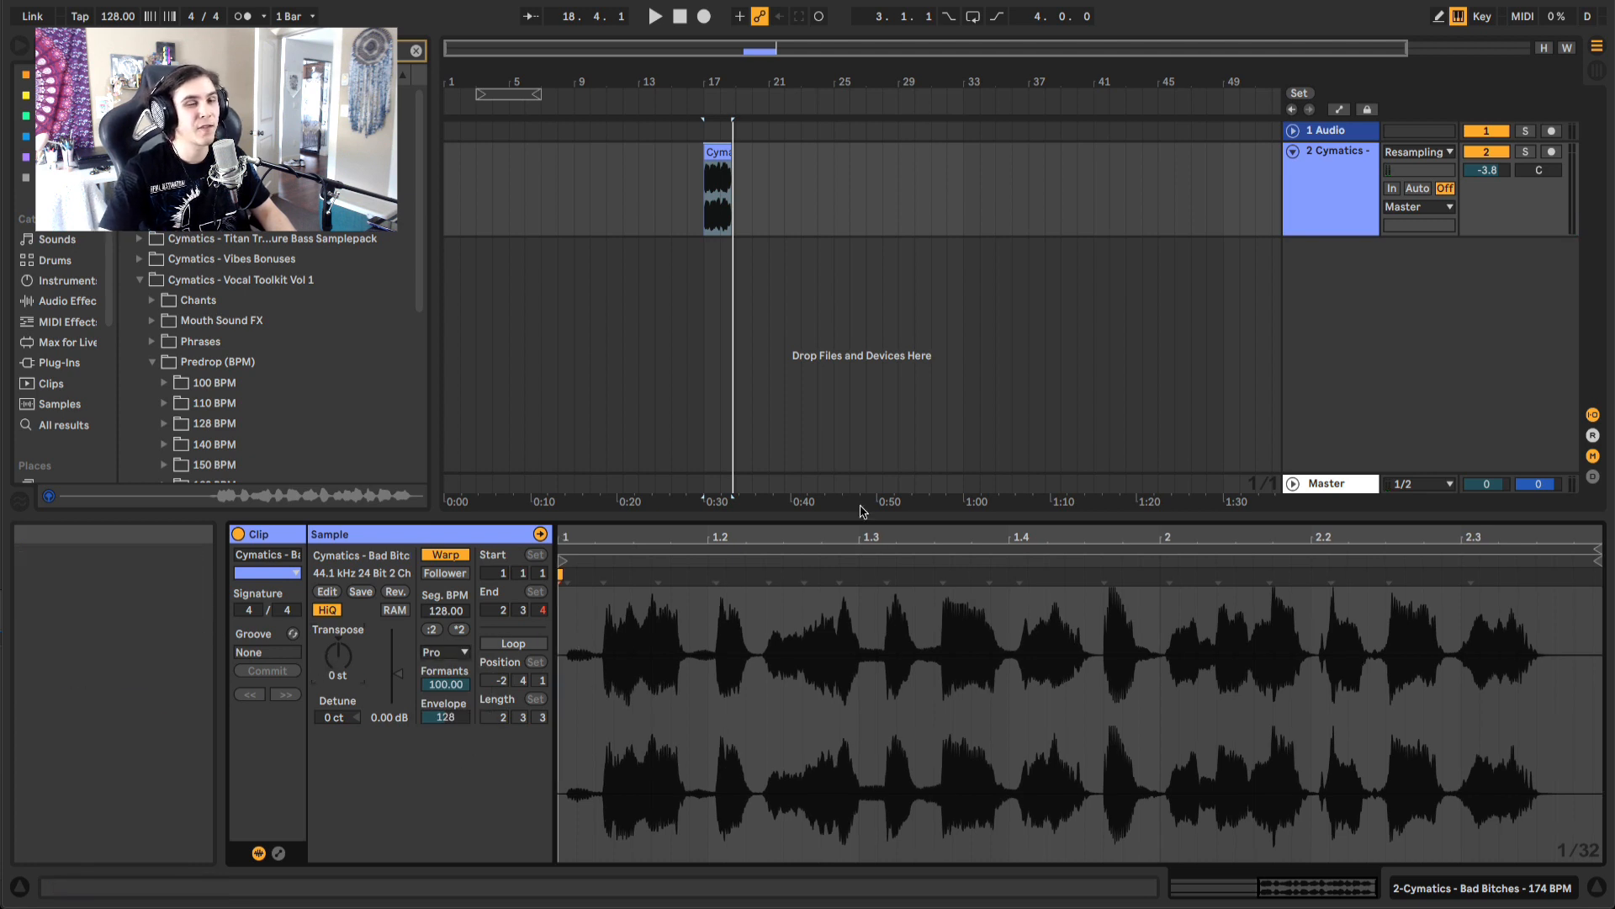
Transpose the vocal clip to -12 st and compare its playback in the Complex and Complex Pro warp modes
key("space")
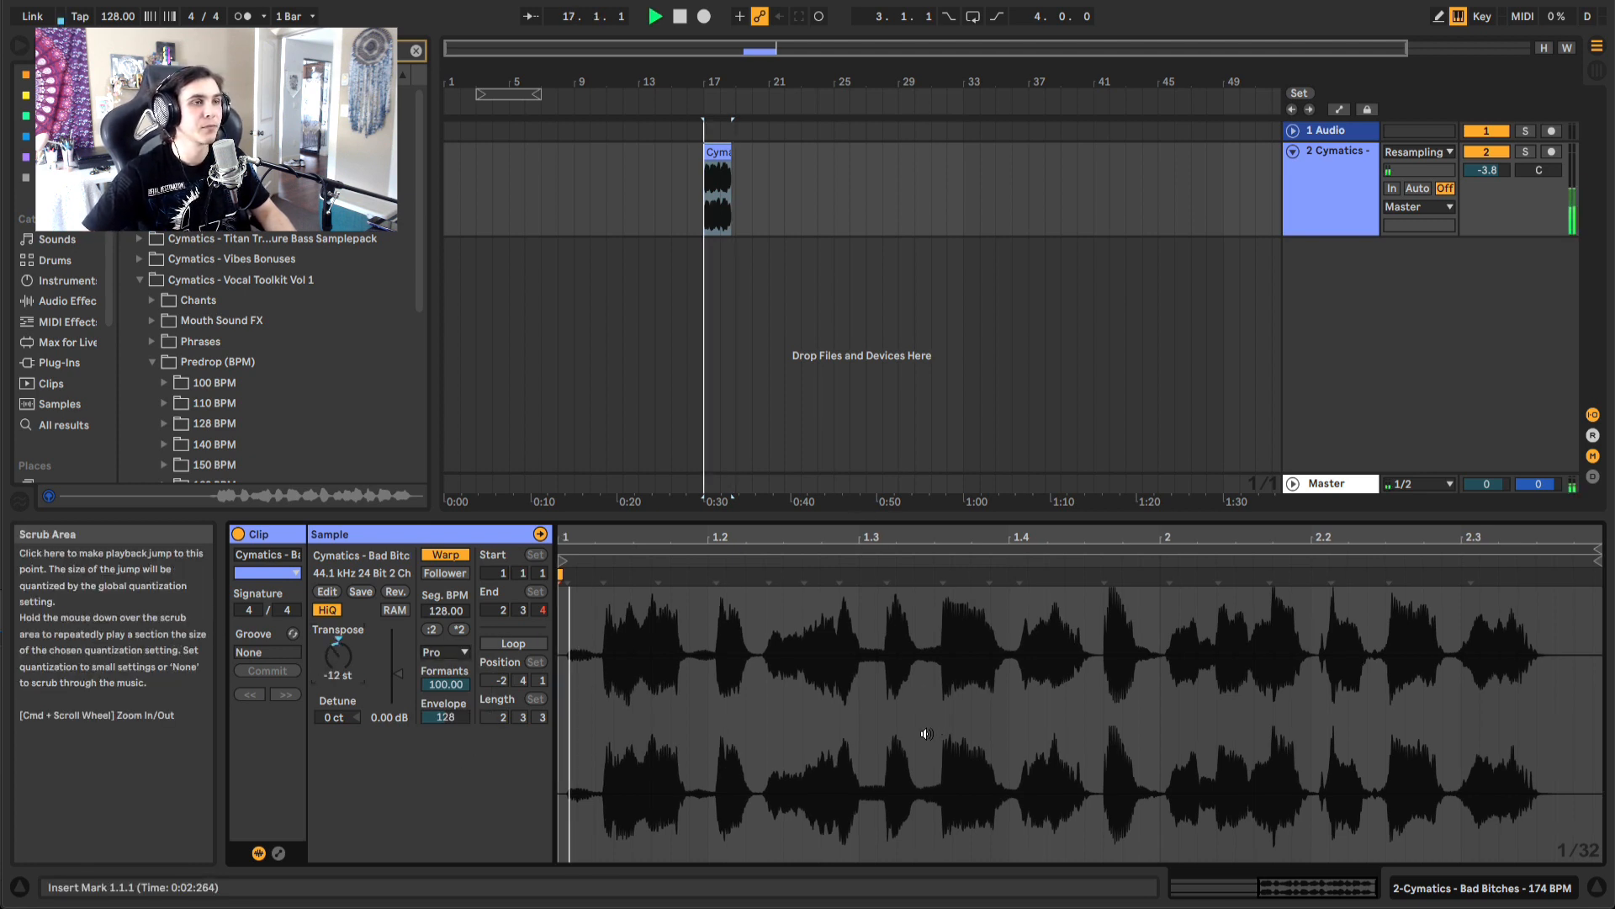
key("space")
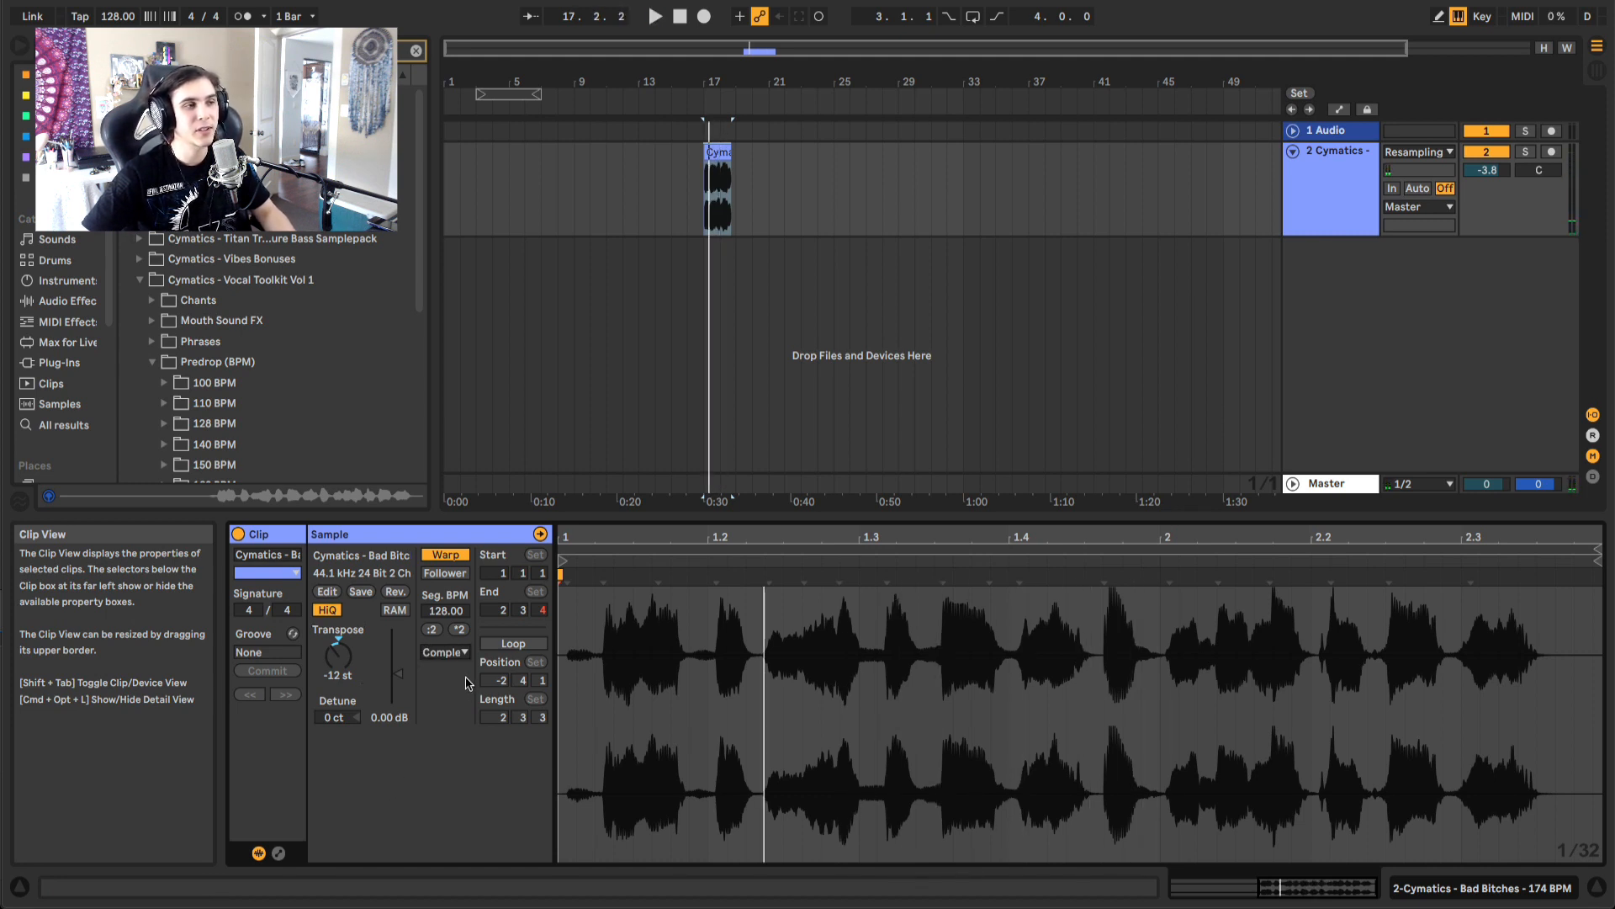
key("space")
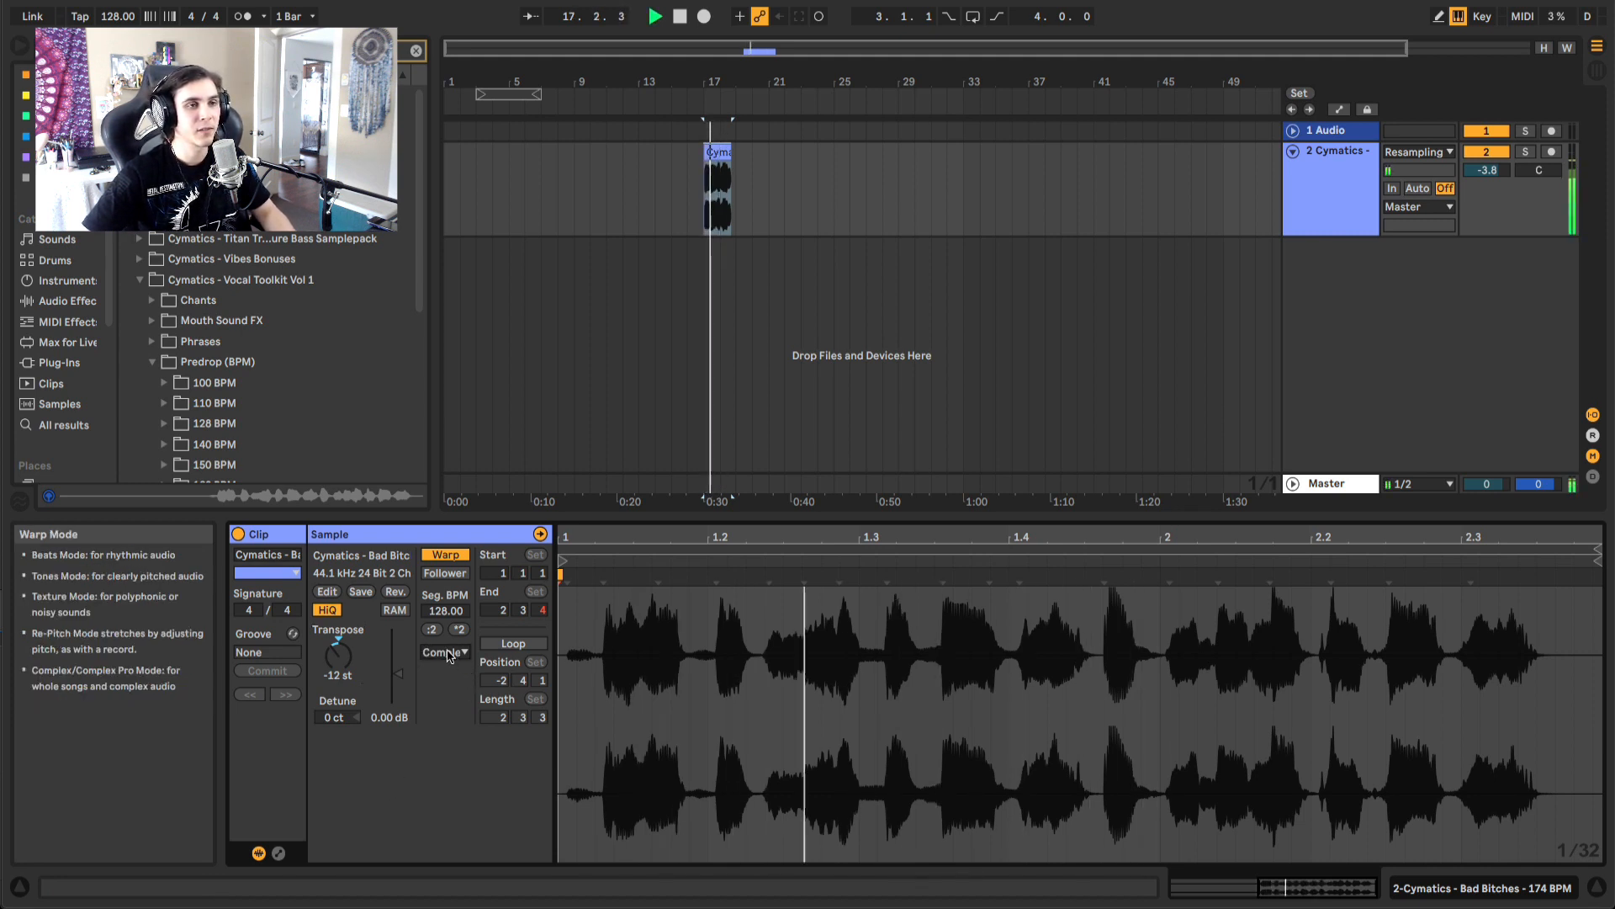
left_click(446, 653)
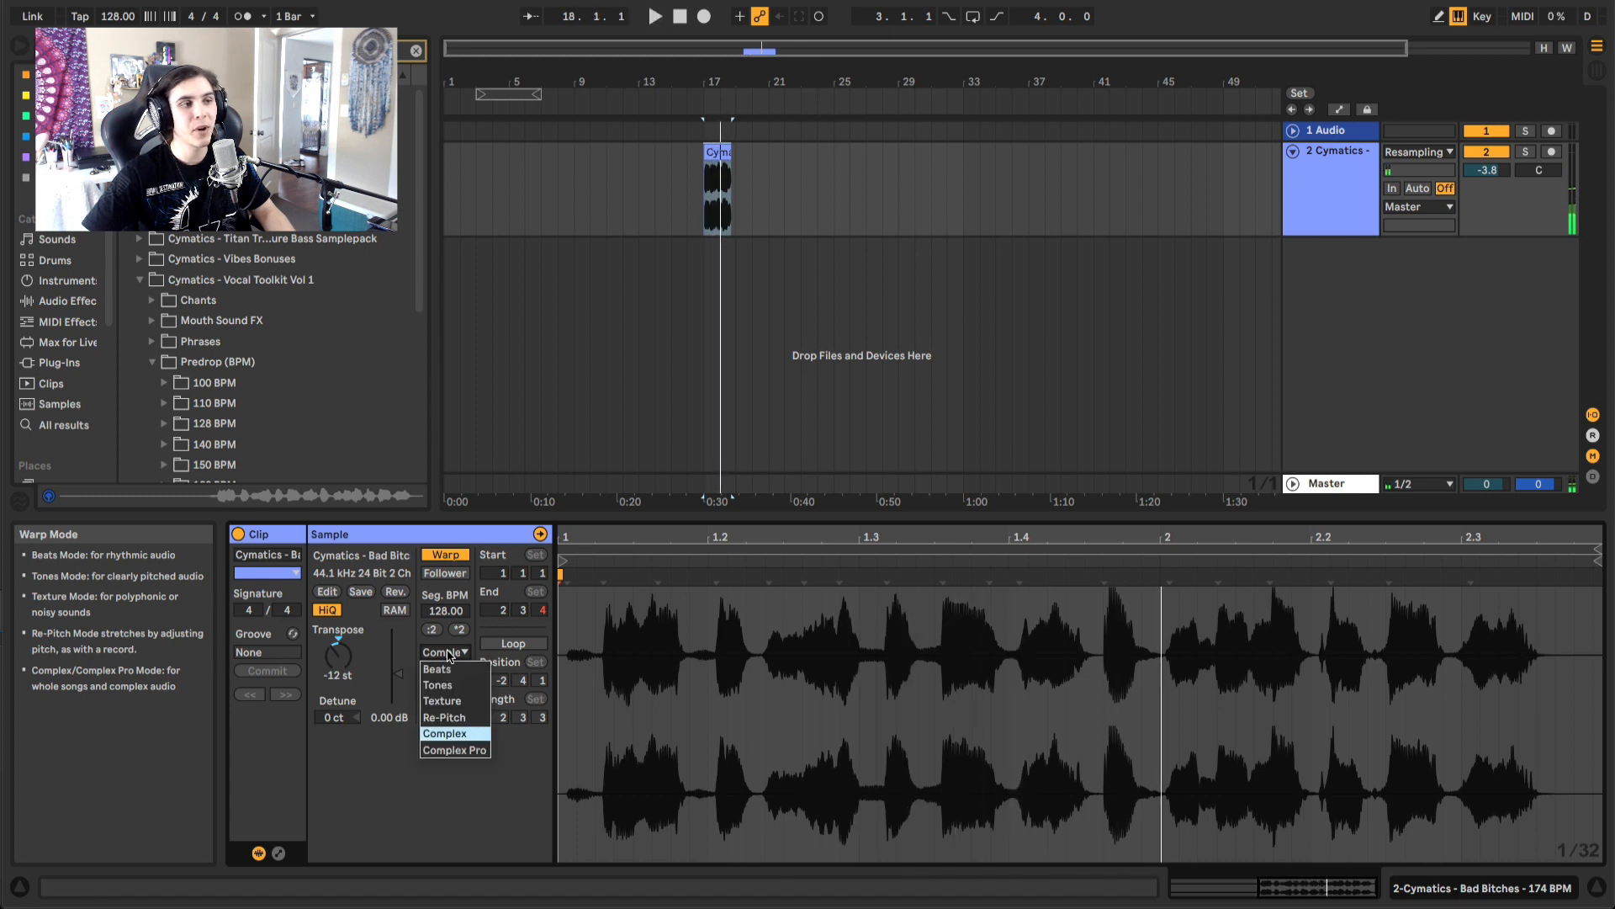
left_click(458, 749)
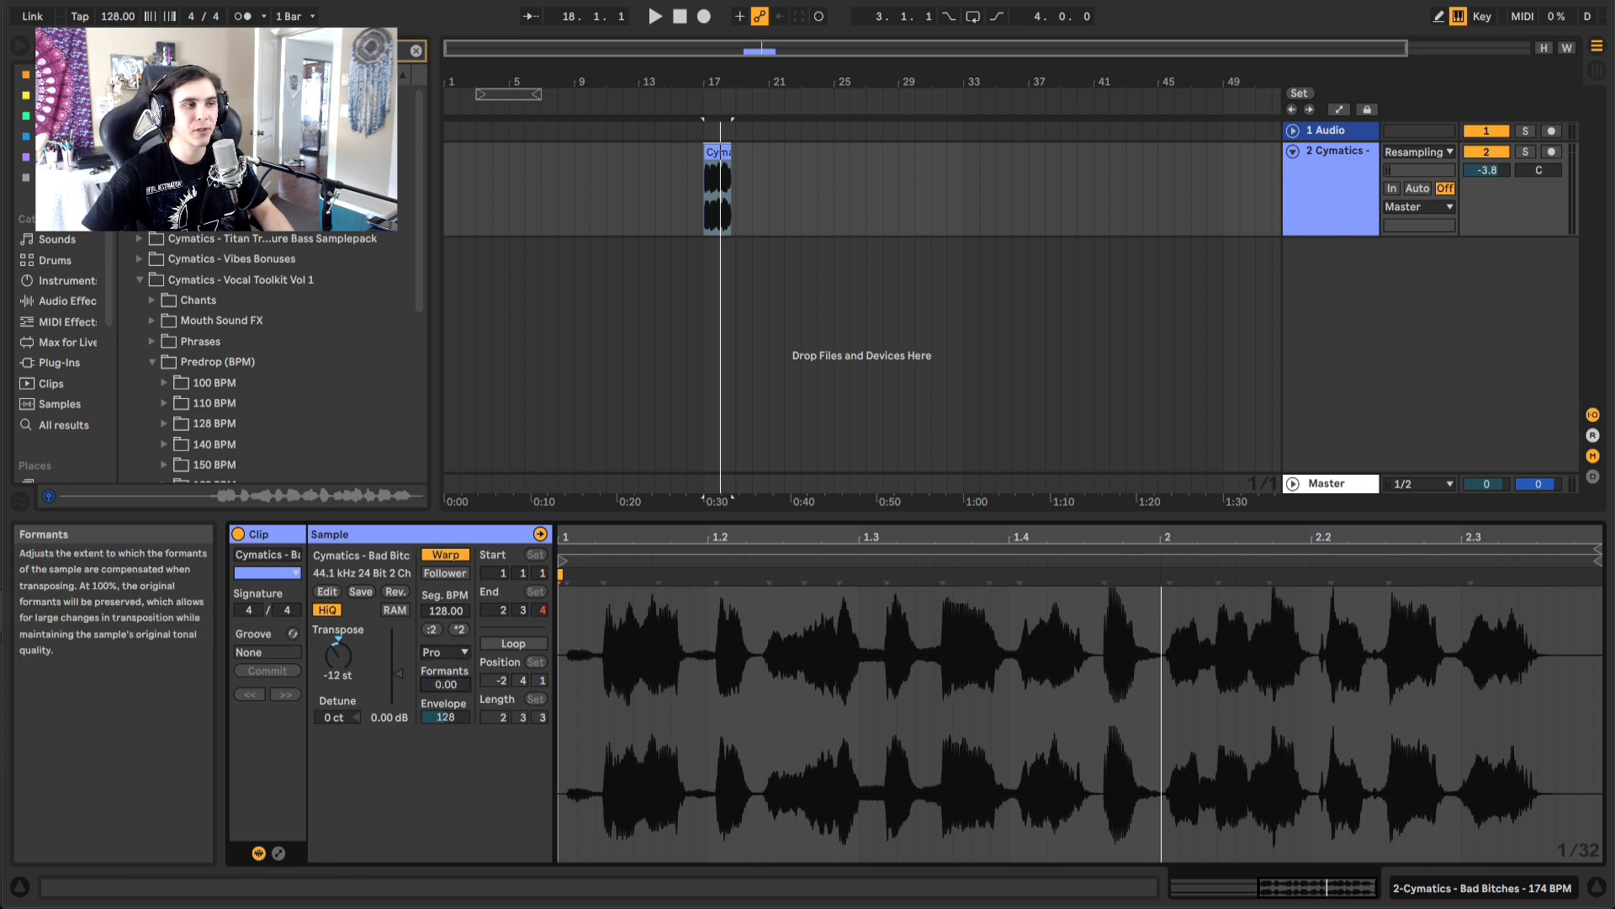
Audition the clip at -12 st with Formants at 0, about 31, and 96.09
key("space")
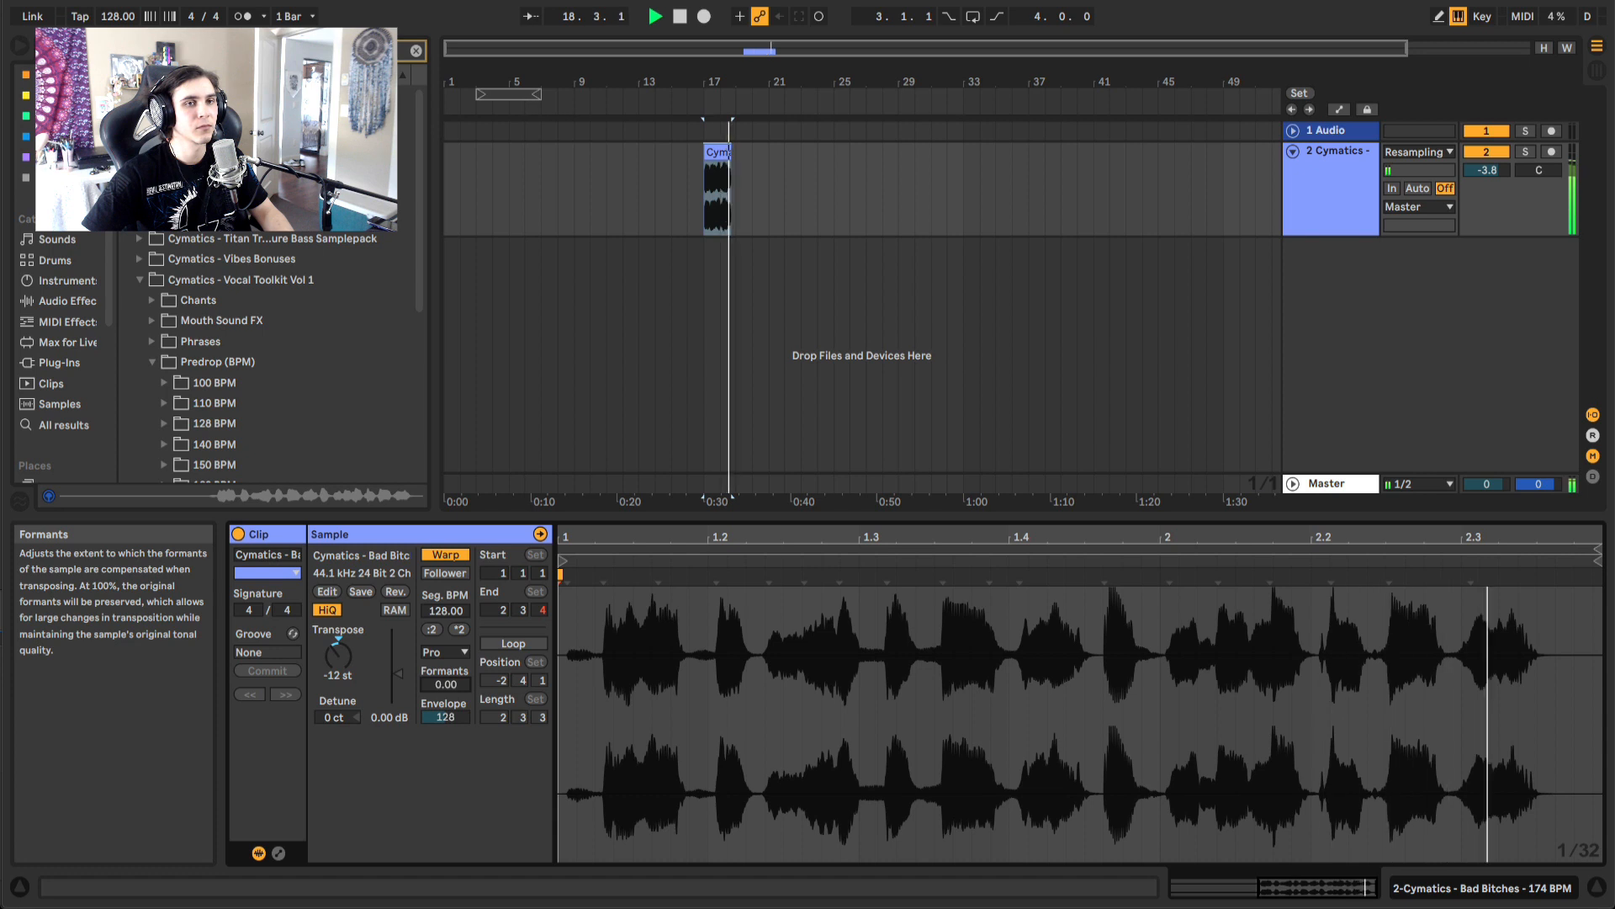
key("space")
left_click_drag(446, 685, 446, 684)
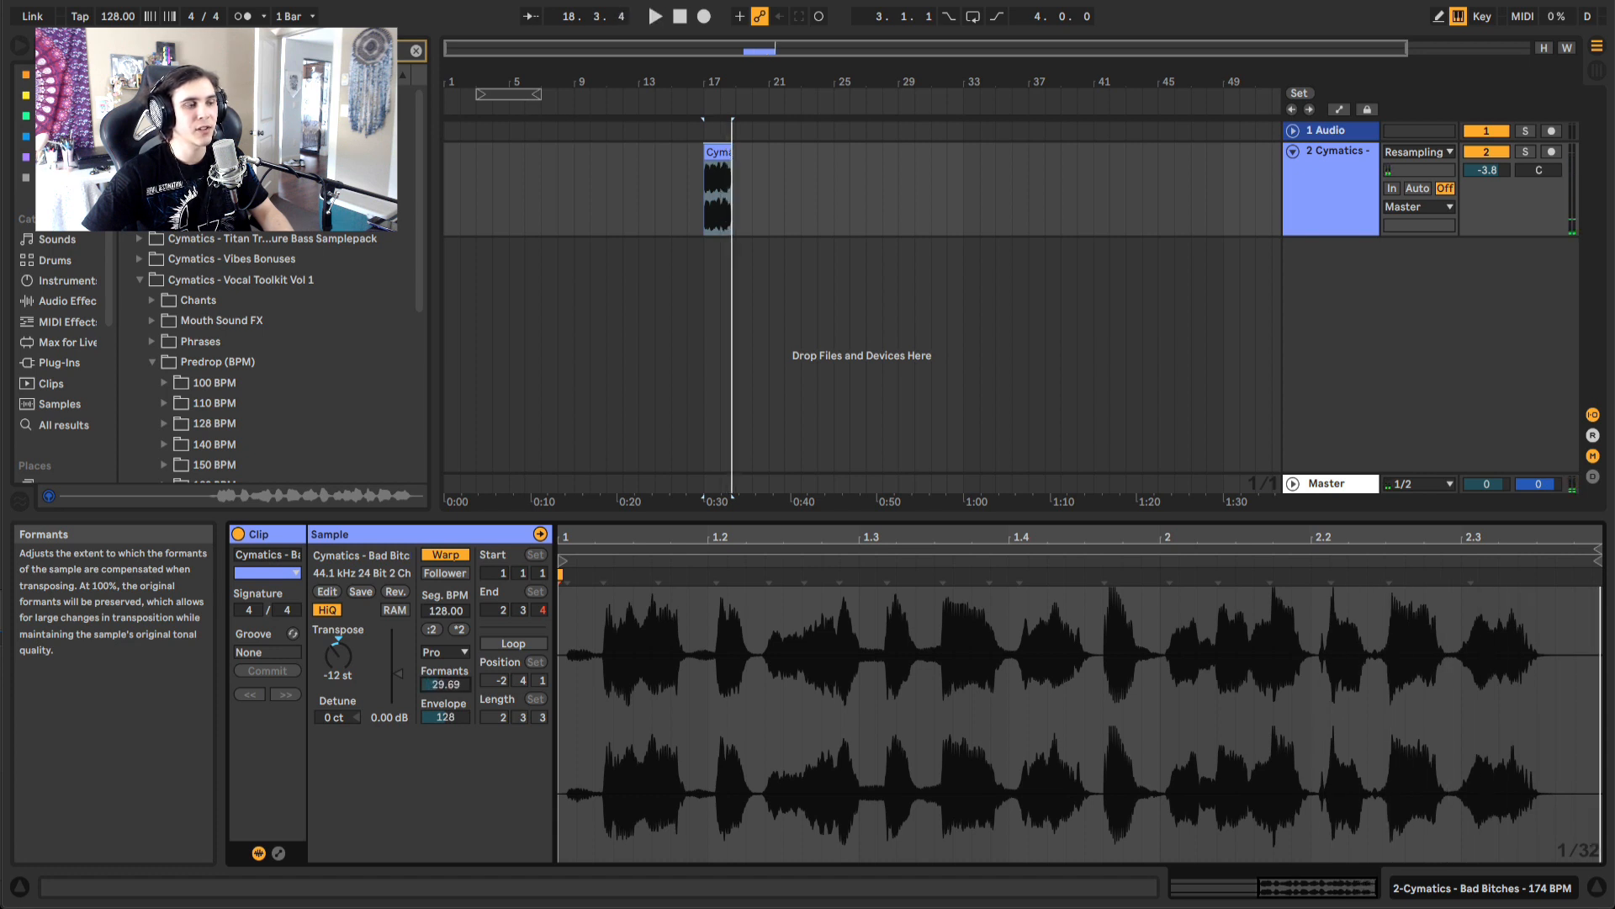
key("space")
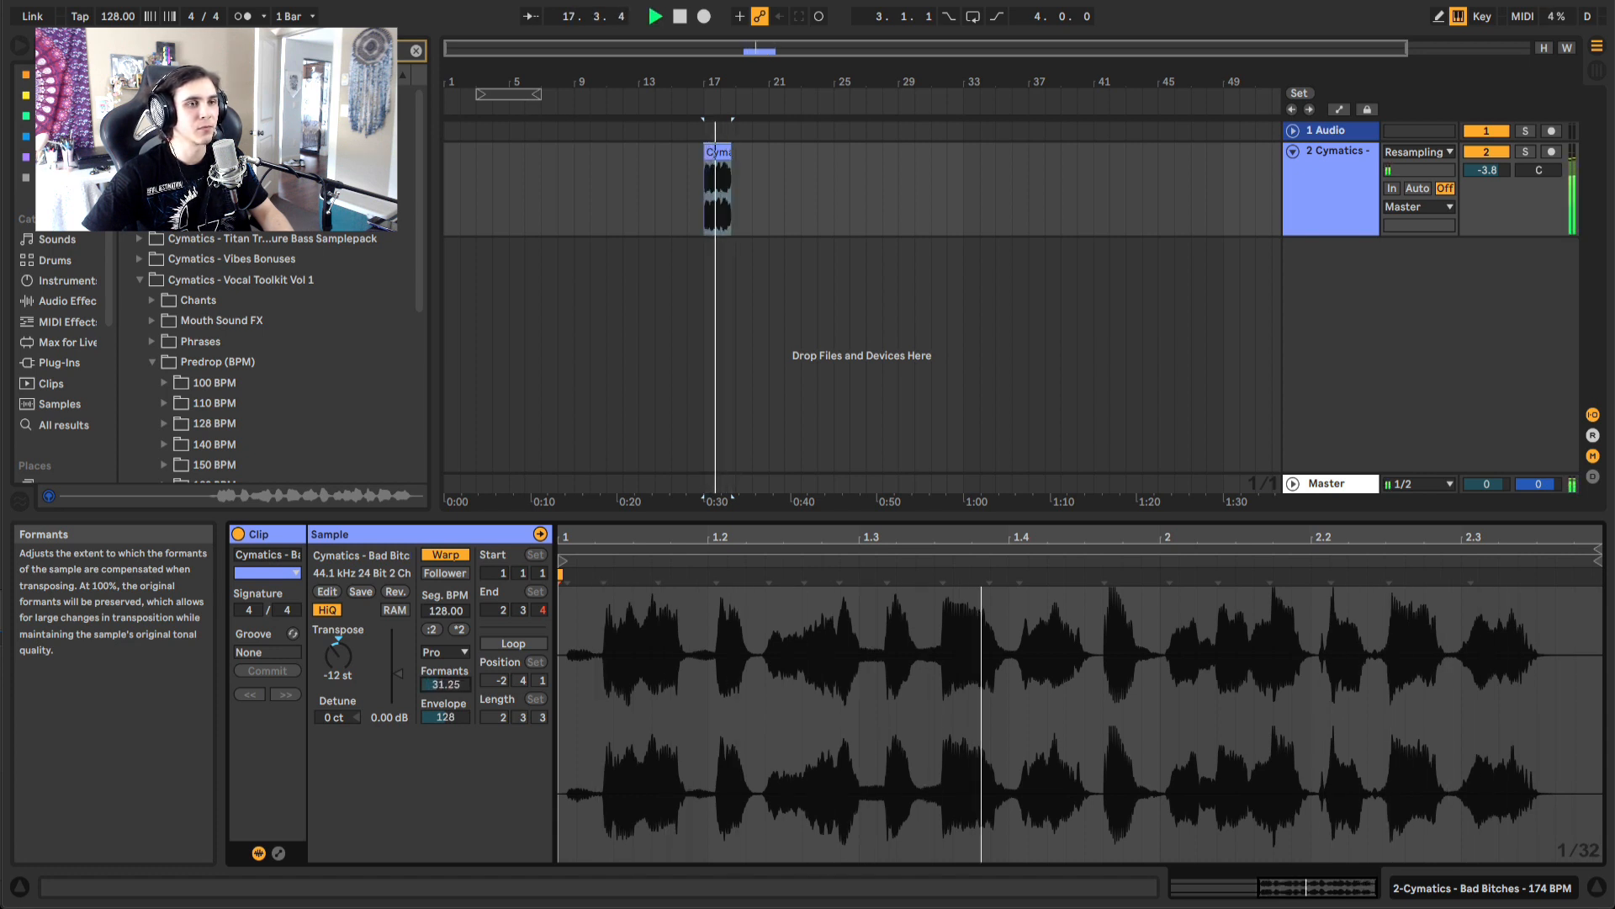
left_click_drag(446, 684, 446, 657)
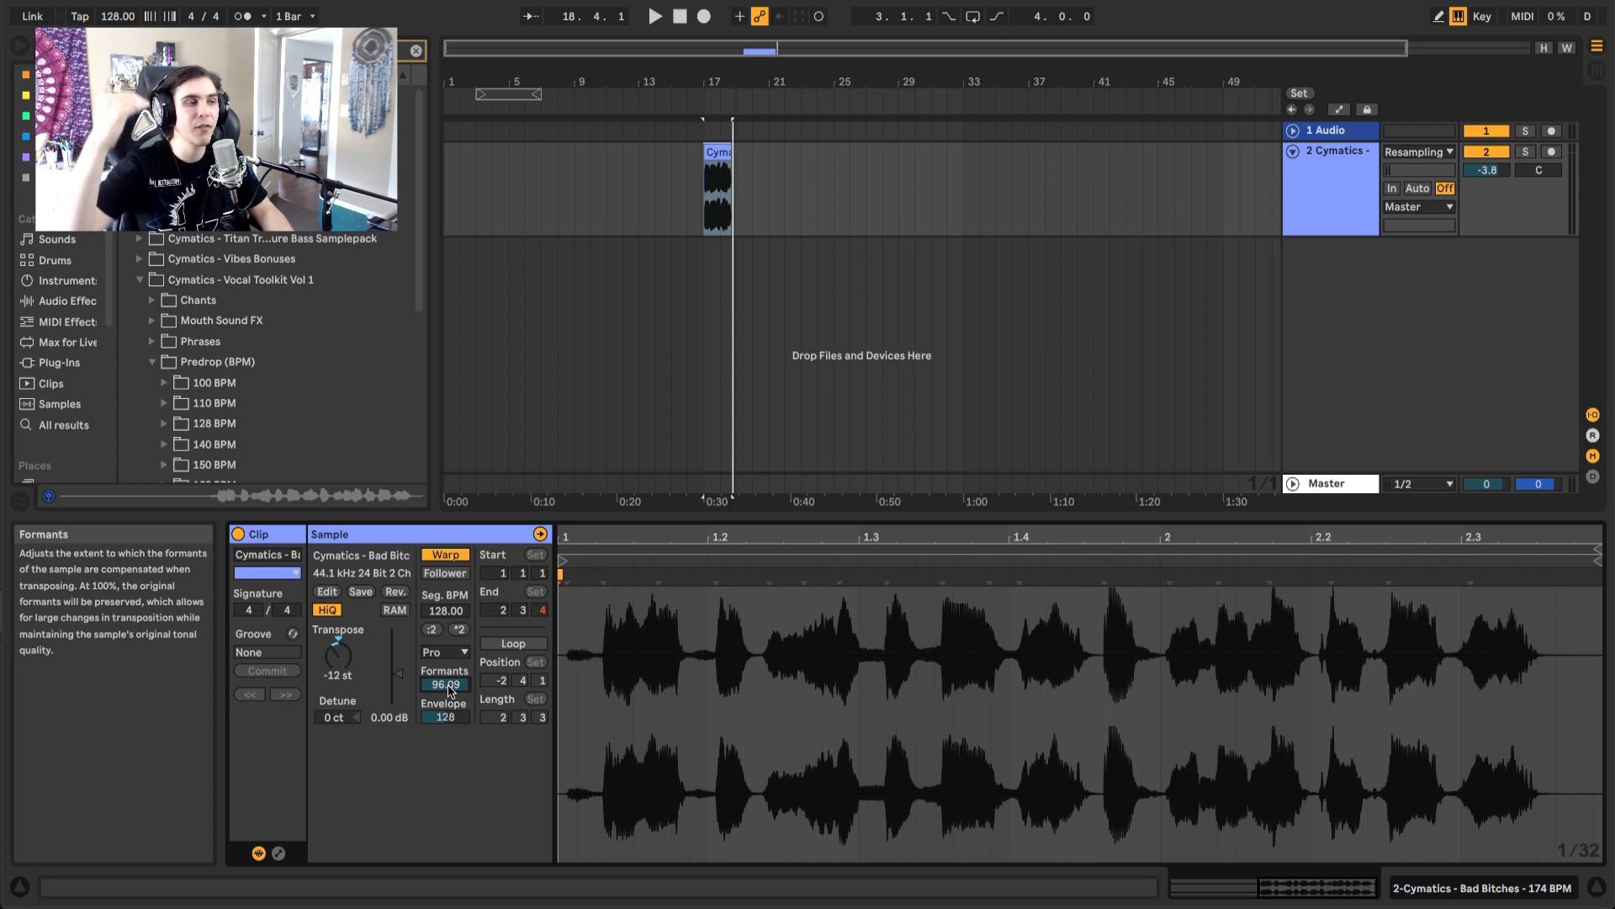
key("space")
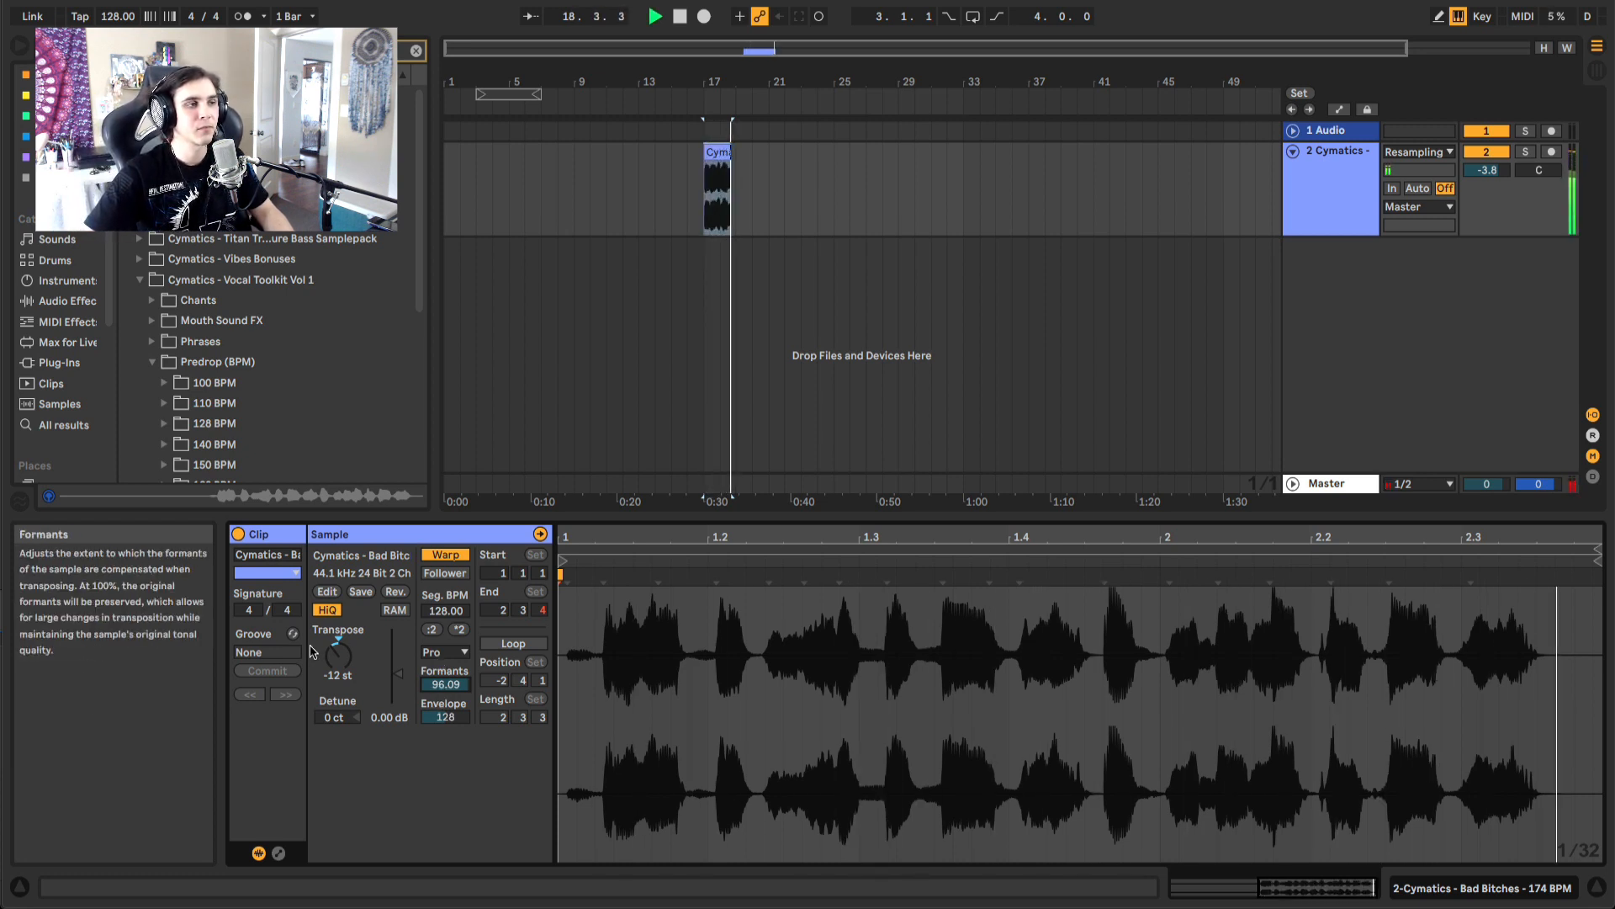
key("space")
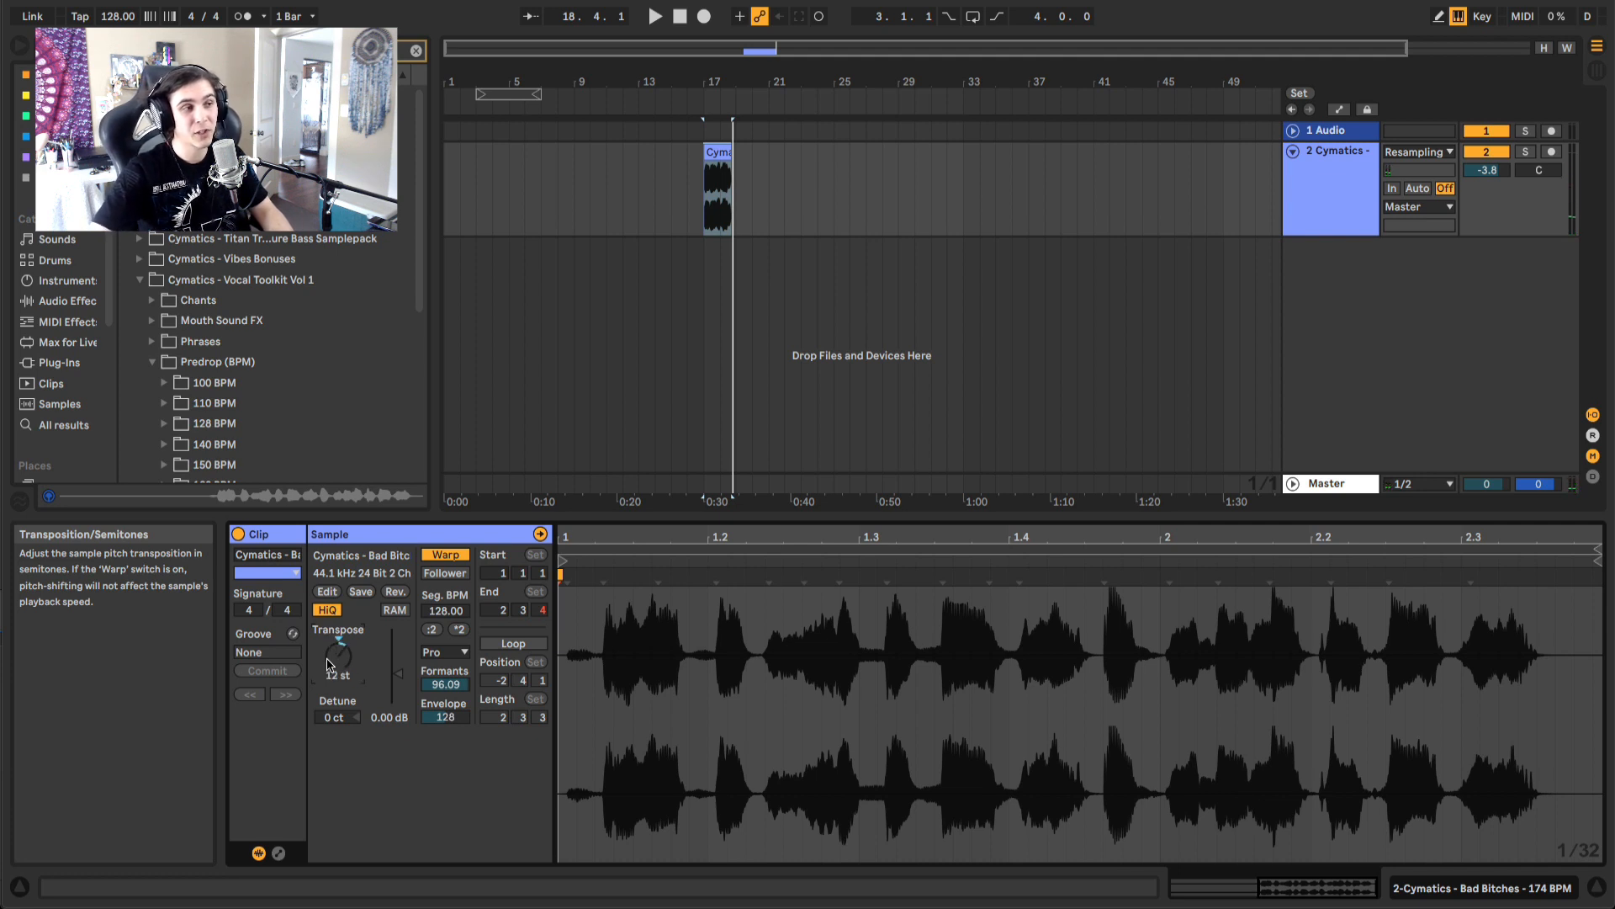
Transpose the clip to 12 st and compare its playback with Formants at 96.09, 0, and the default 100
key("space")
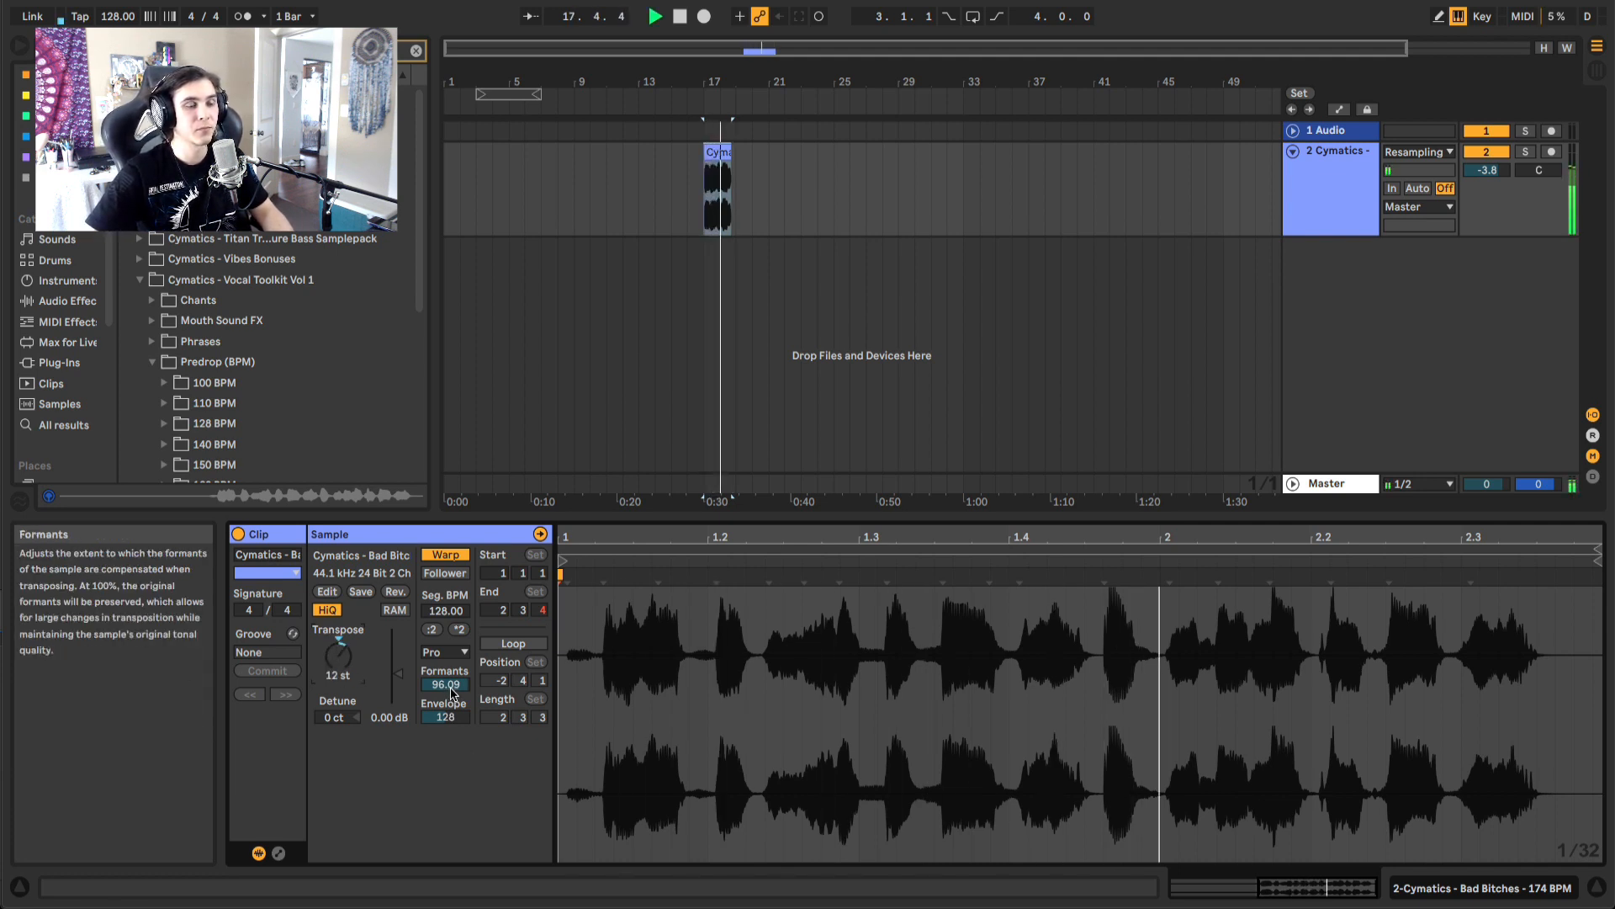
left_click_drag(452, 693, 452, 757)
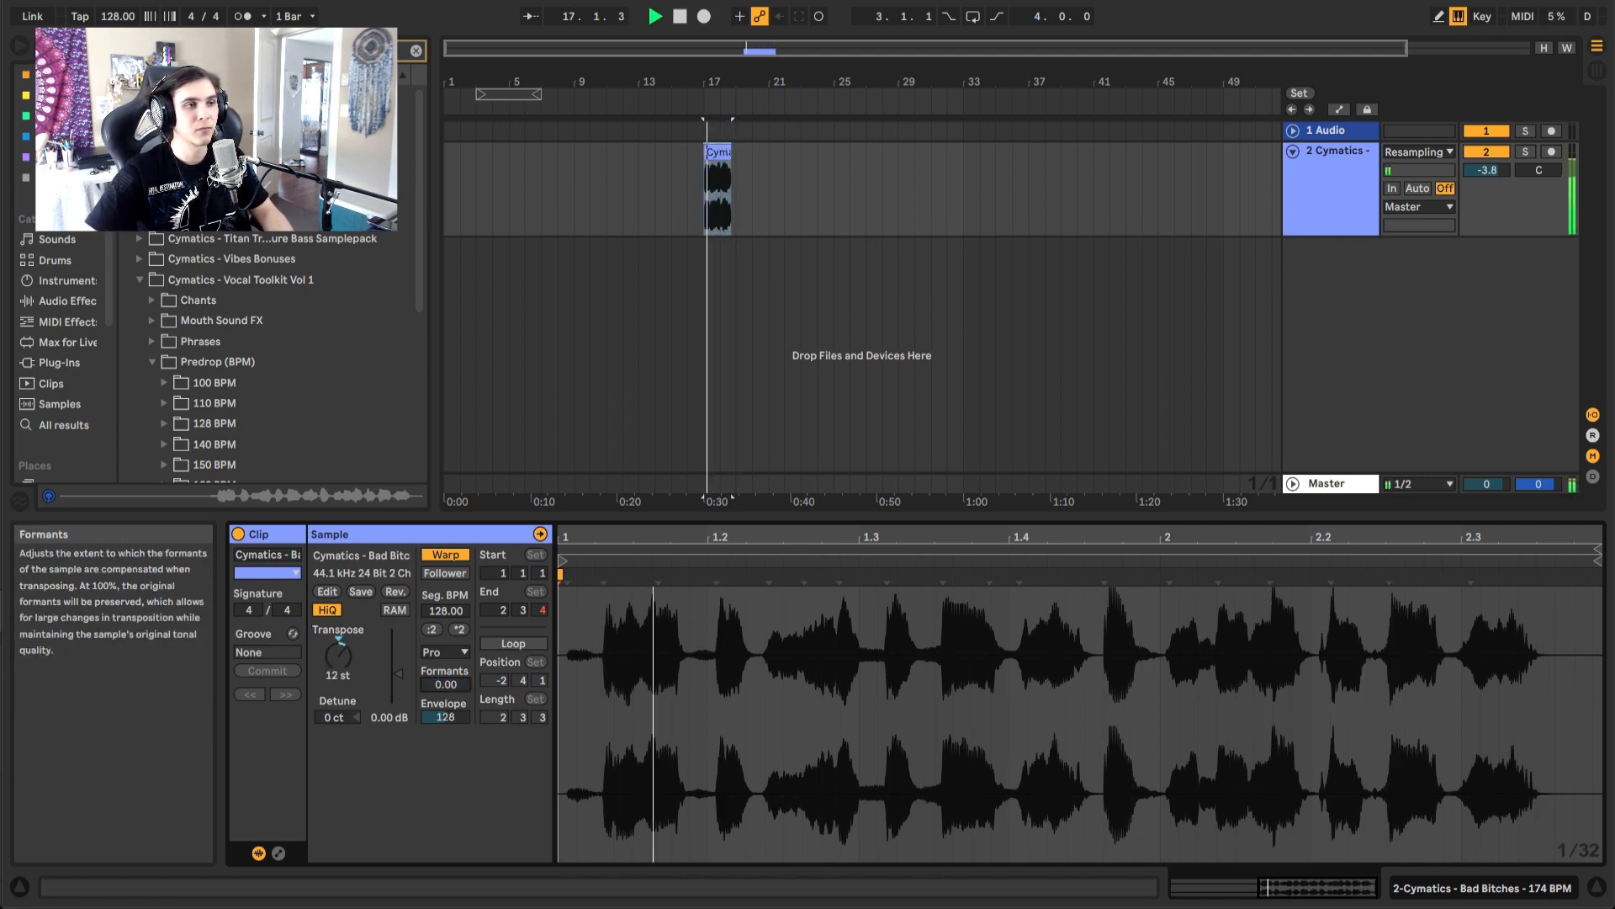
key("space")
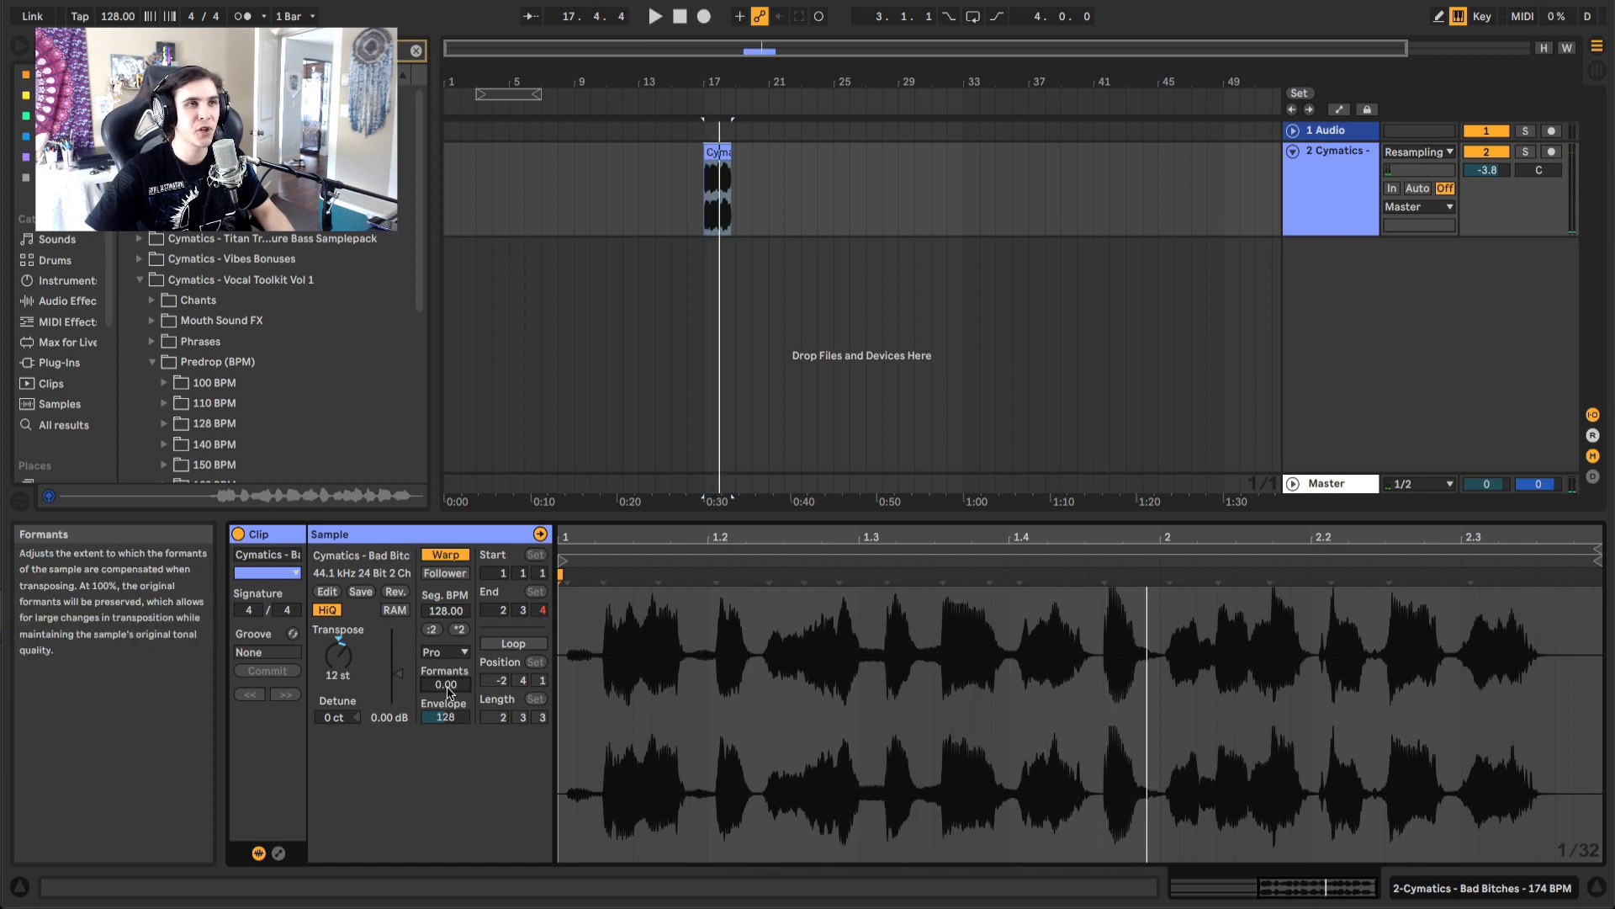
key("space")
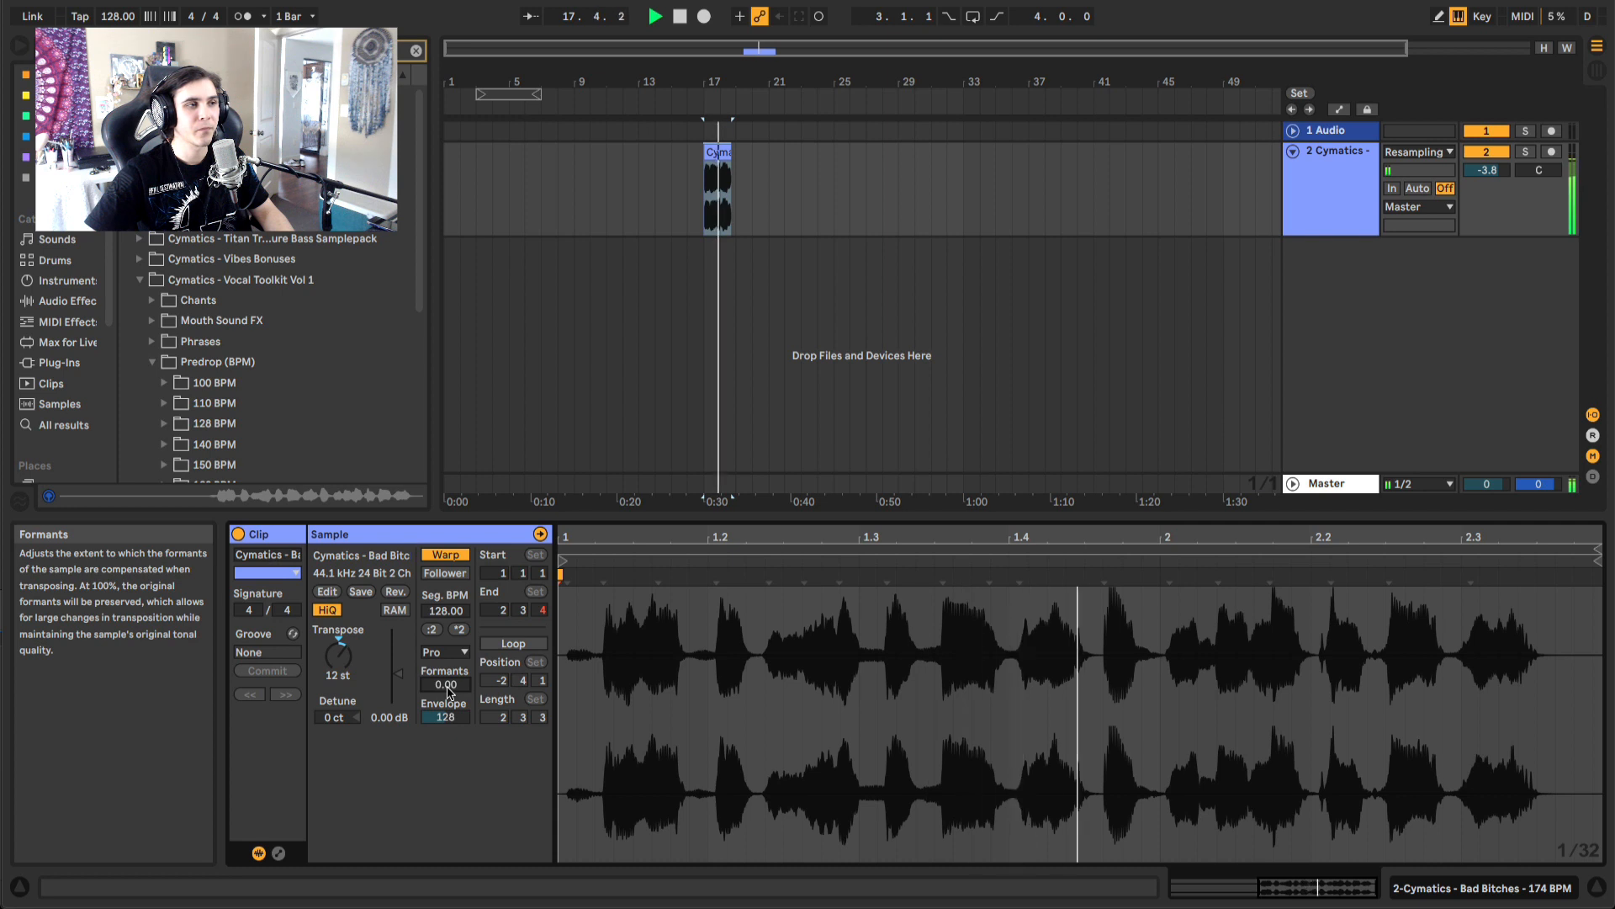
key("space")
double_click(447, 685)
key("space")
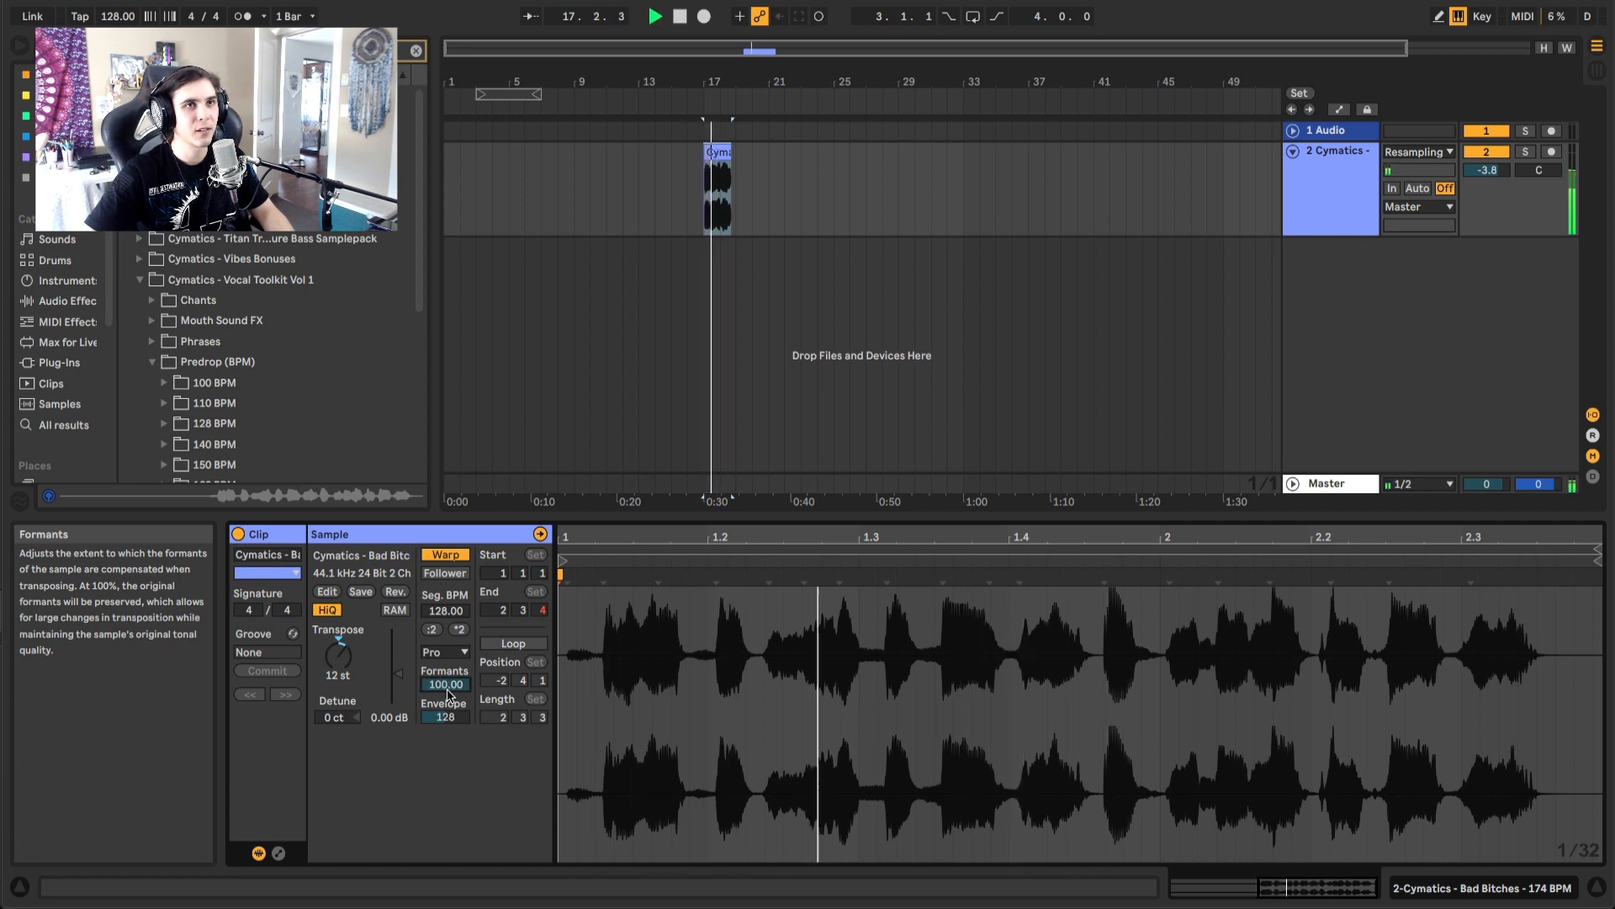
Transpose the clip to -12 st, set Formants to 64.84, and play it back
key("space")
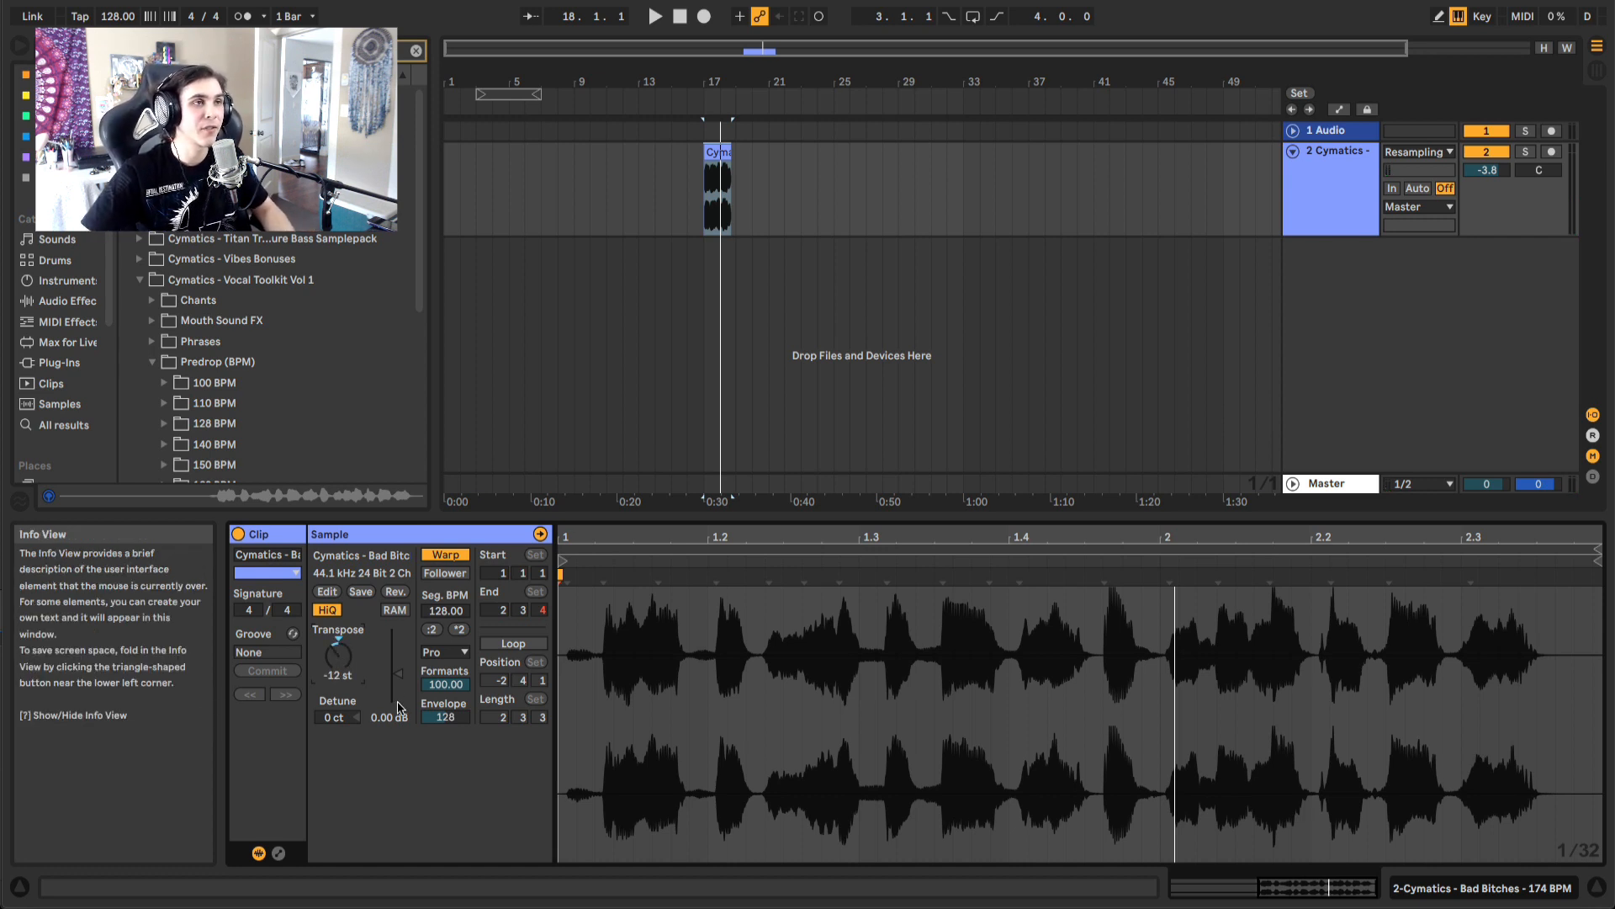
key("space")
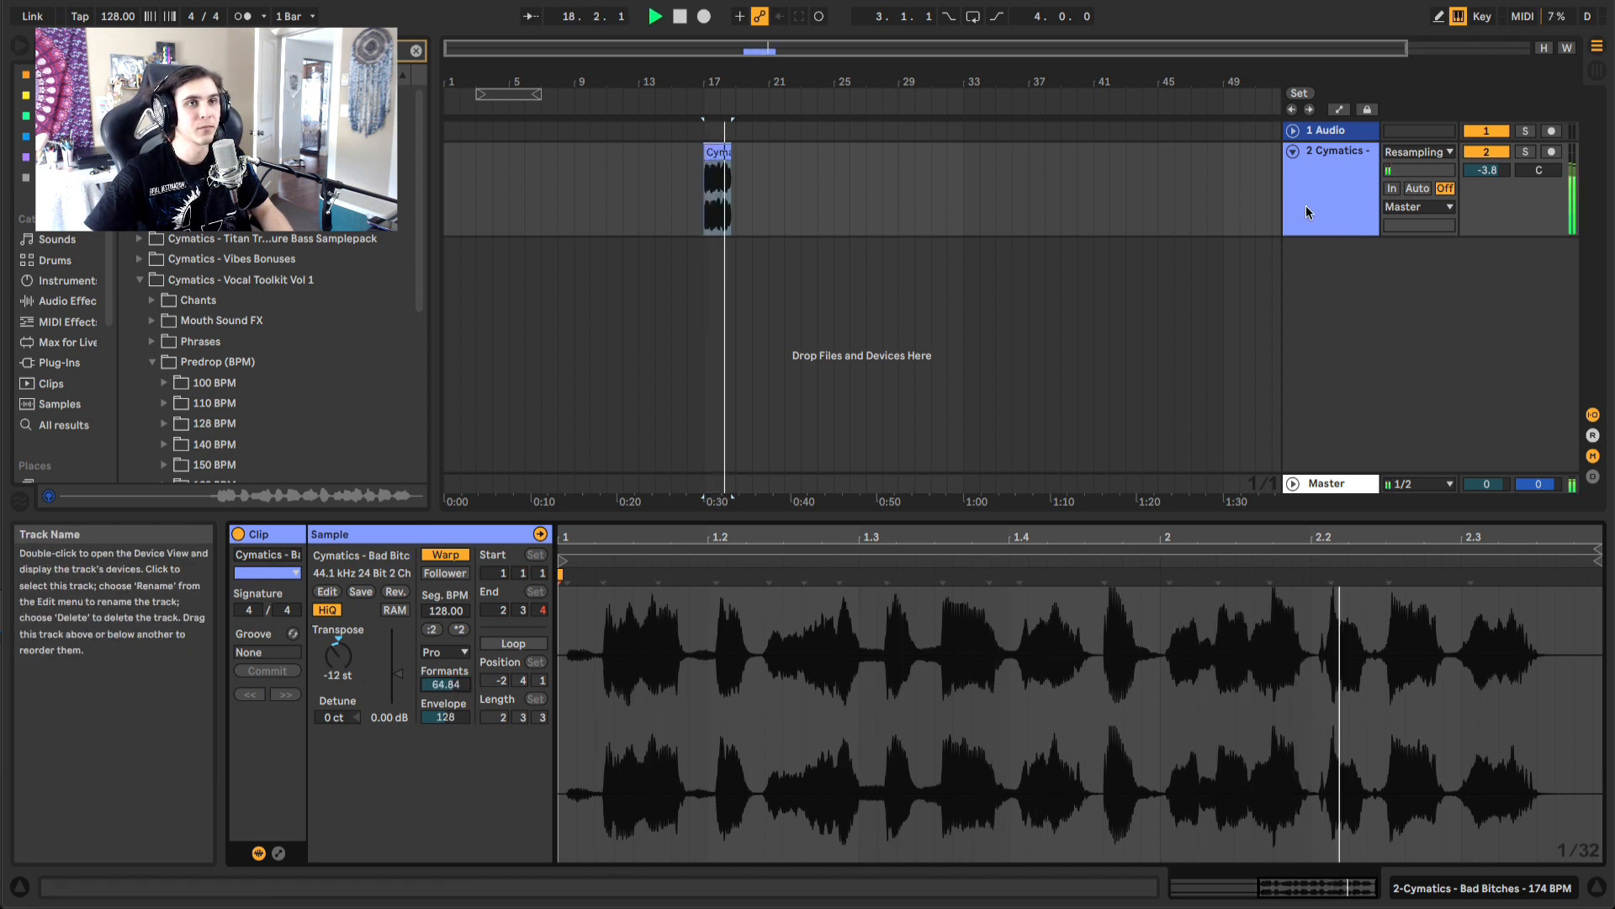
key("space")
Duplicate the vocal track, then audition the copy at 0 st transposition with its track volume lowered to -4.6 dB
key("ctrl+d")
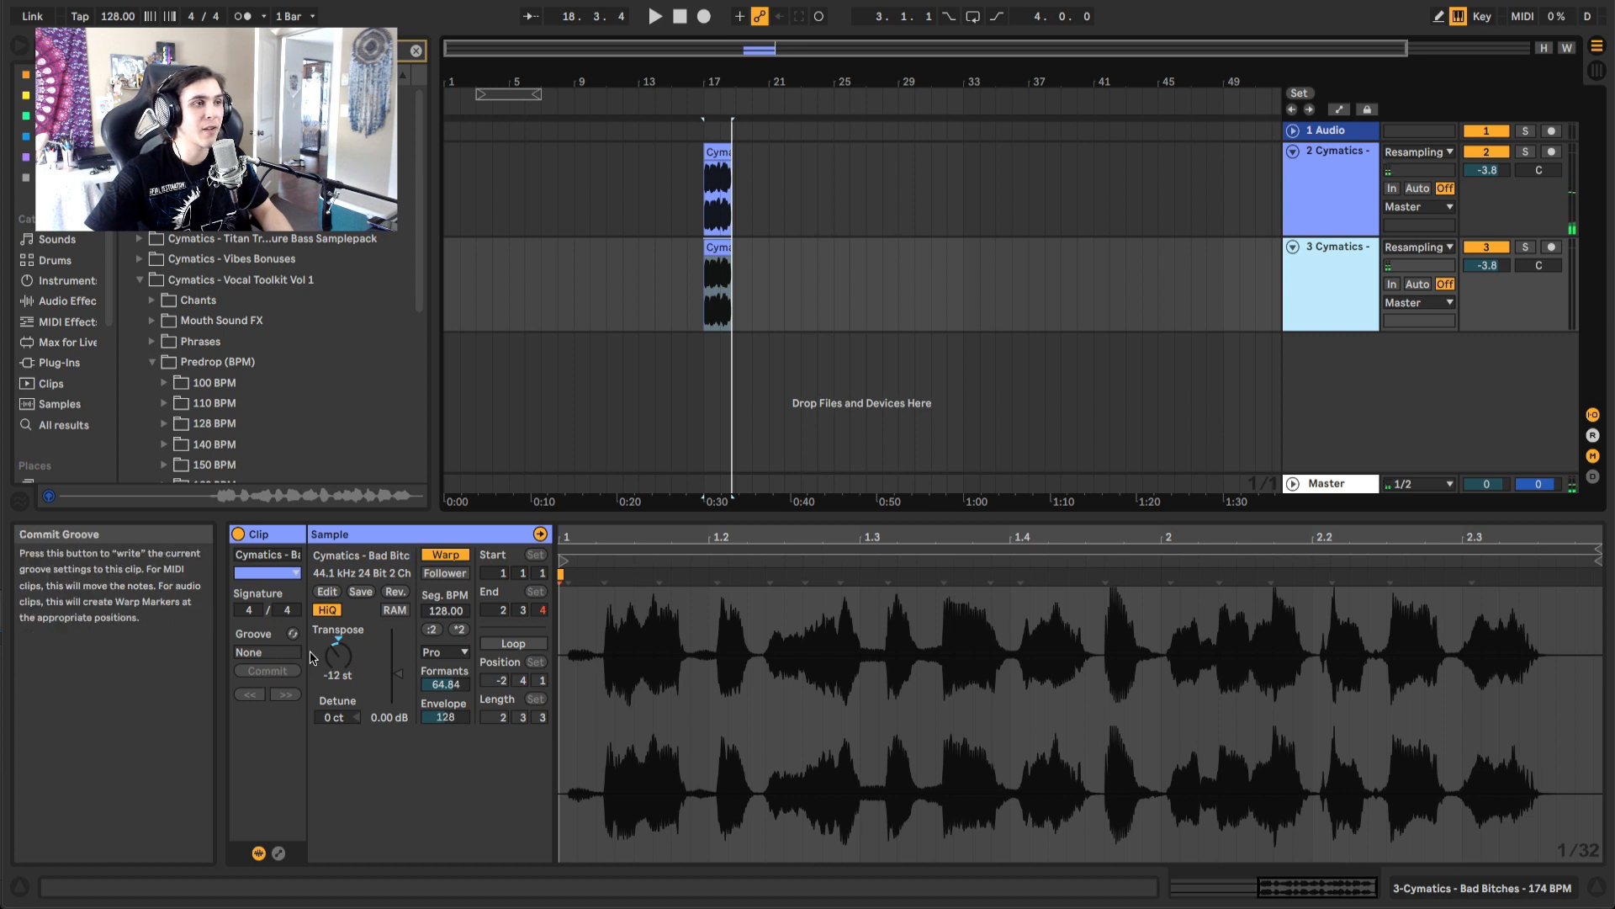
left_click(338, 639)
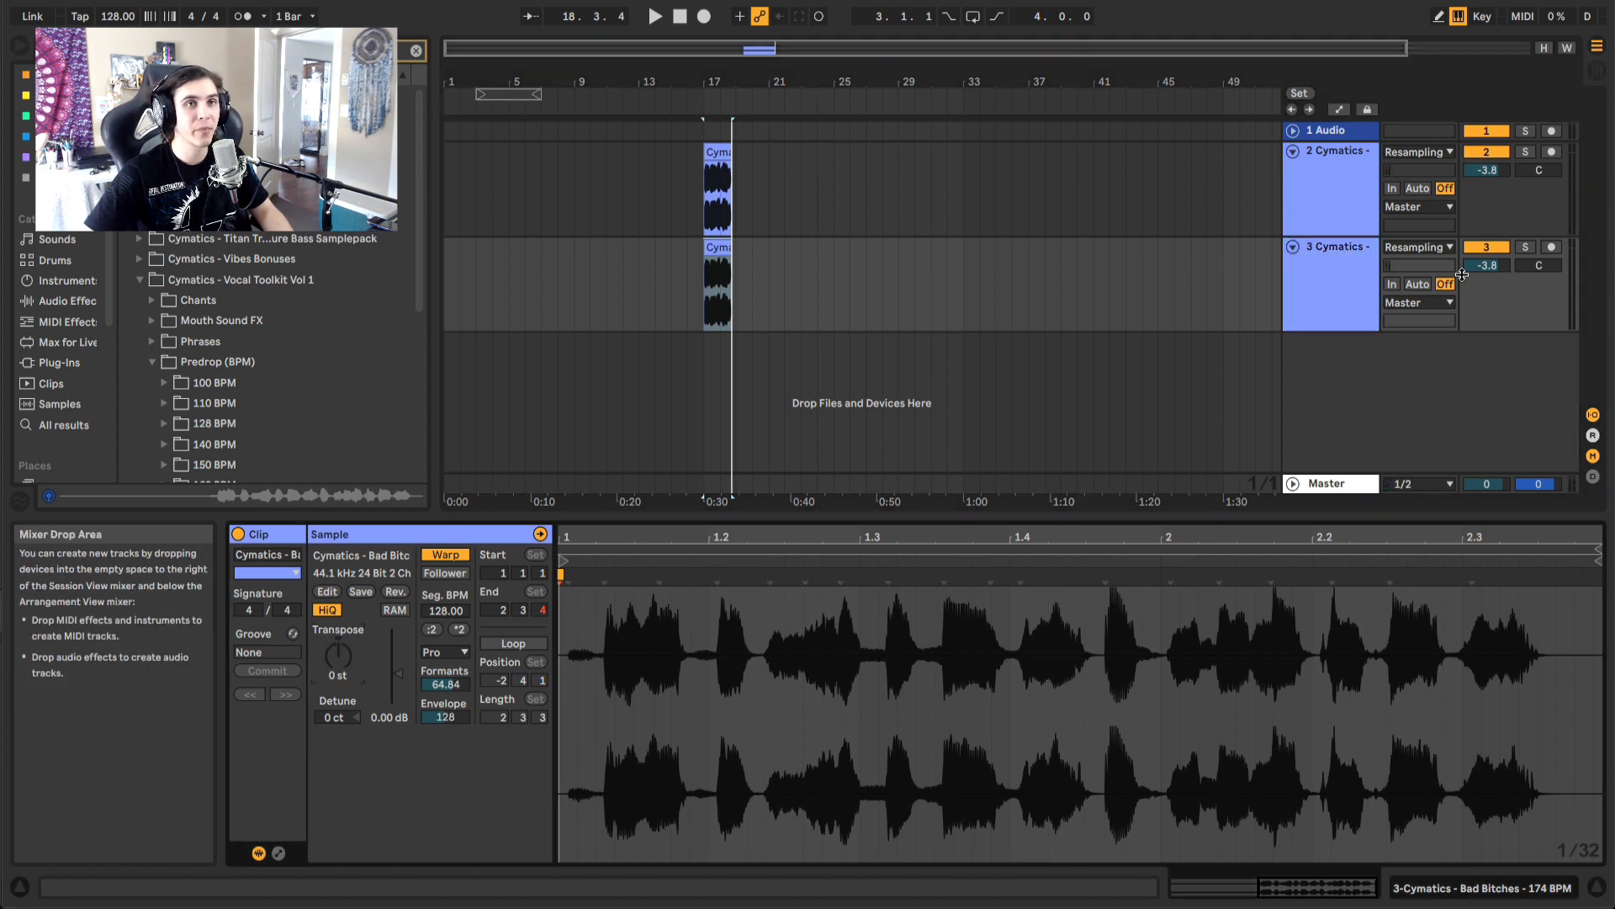
key("space")
left_click_drag(1486, 265, 1487, 274)
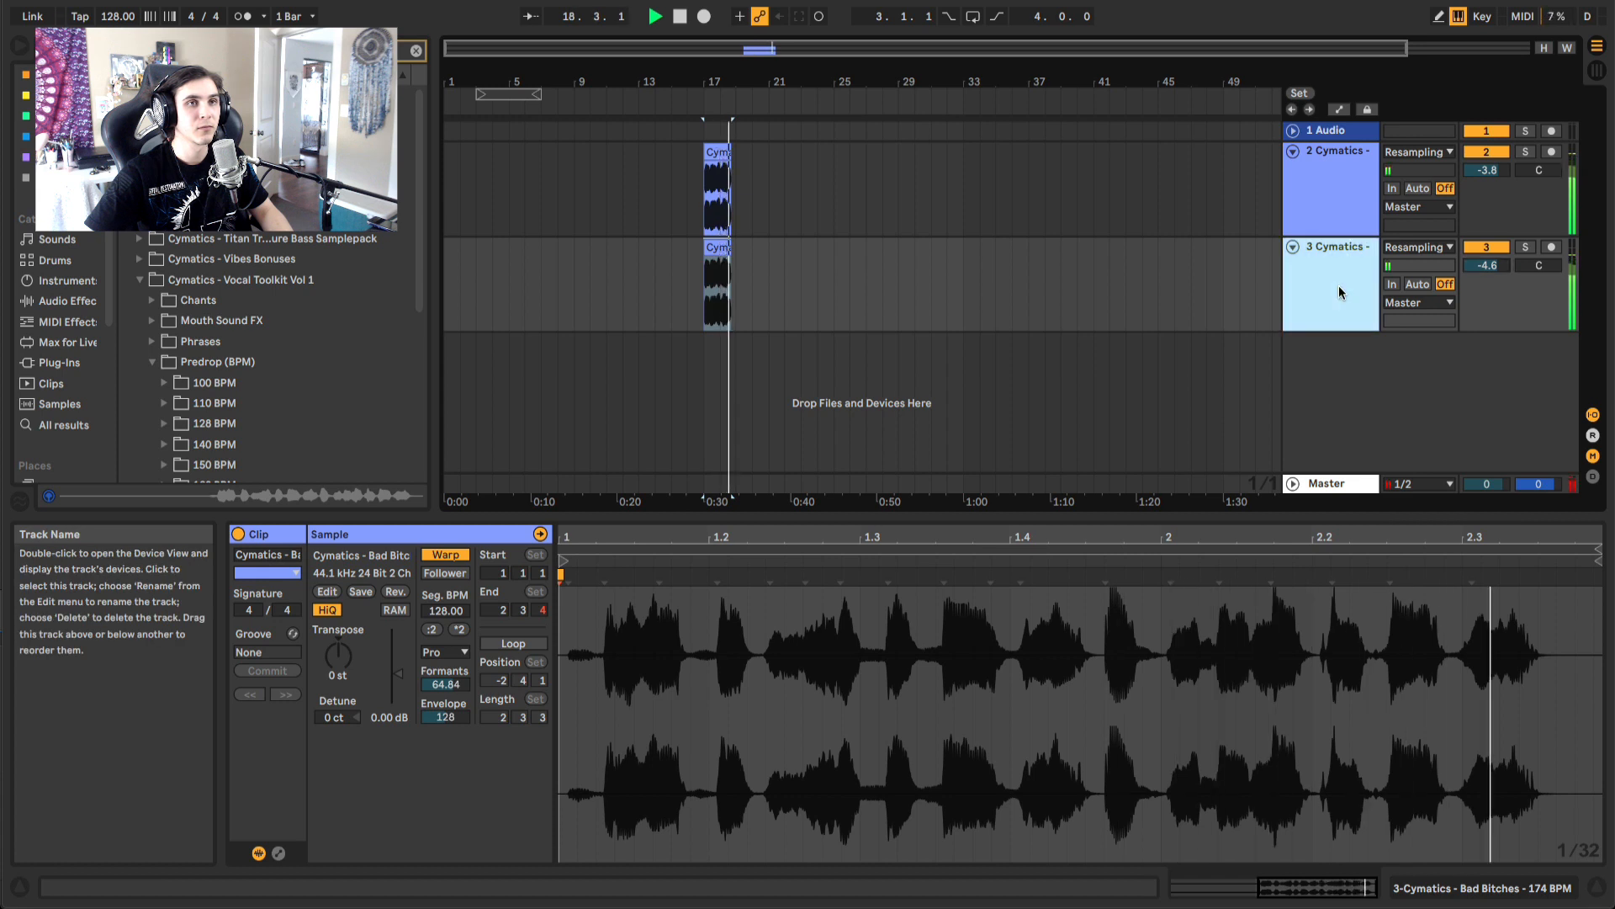
key("space")
Duplicate track 3, then transpose the new layer to -5 st and set its Formants to 84.38 during playback
key("ctrl+d")
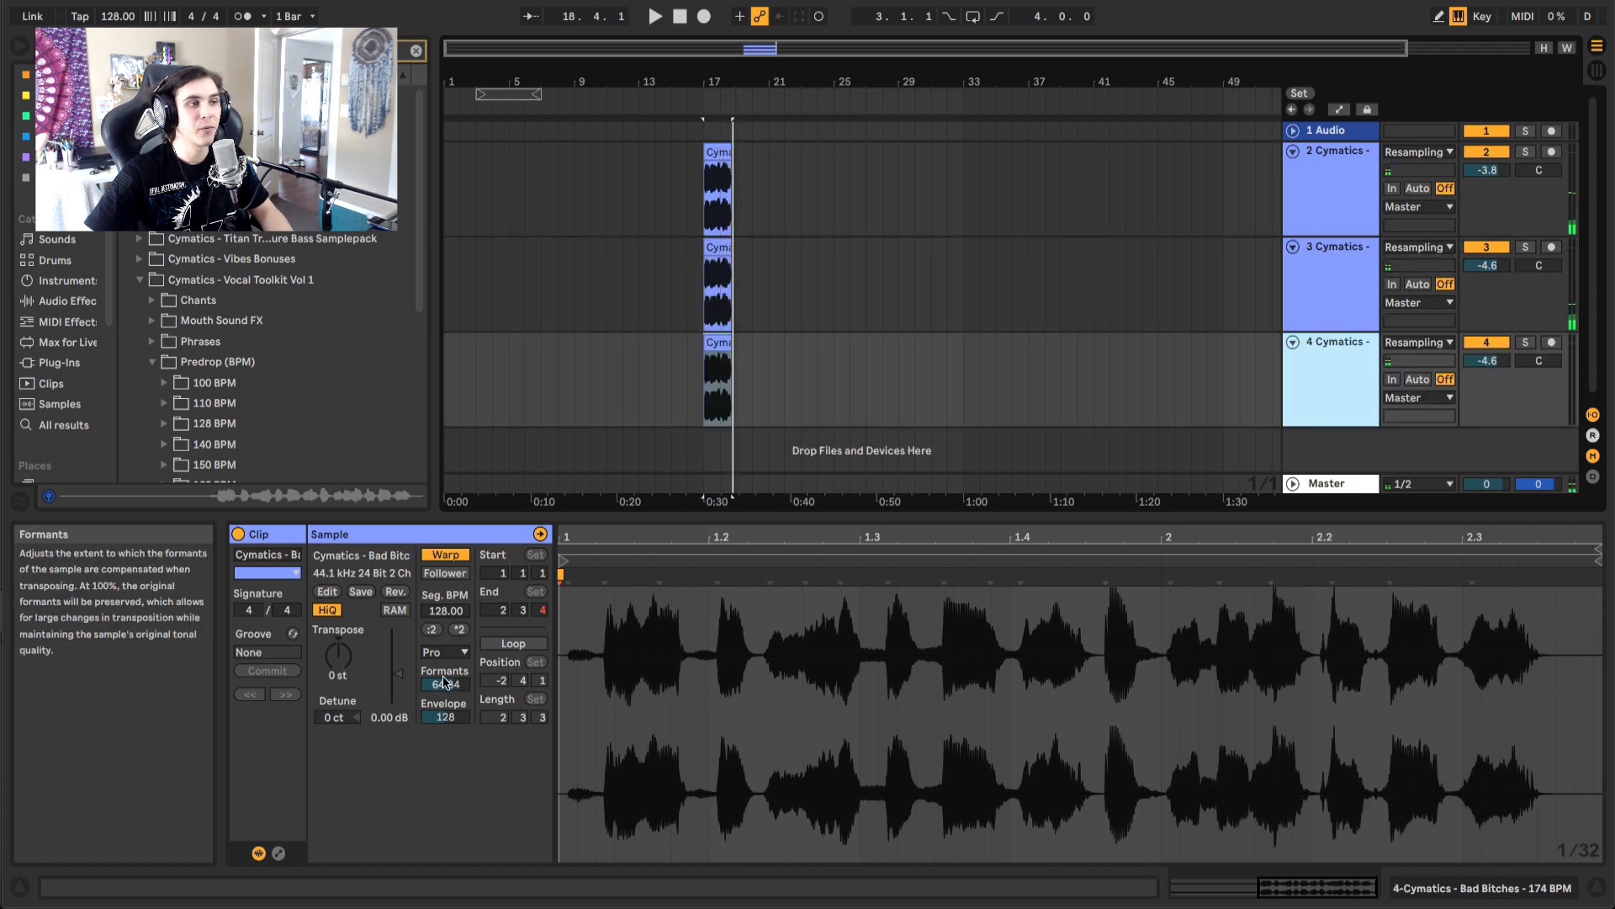
left_click(355, 663)
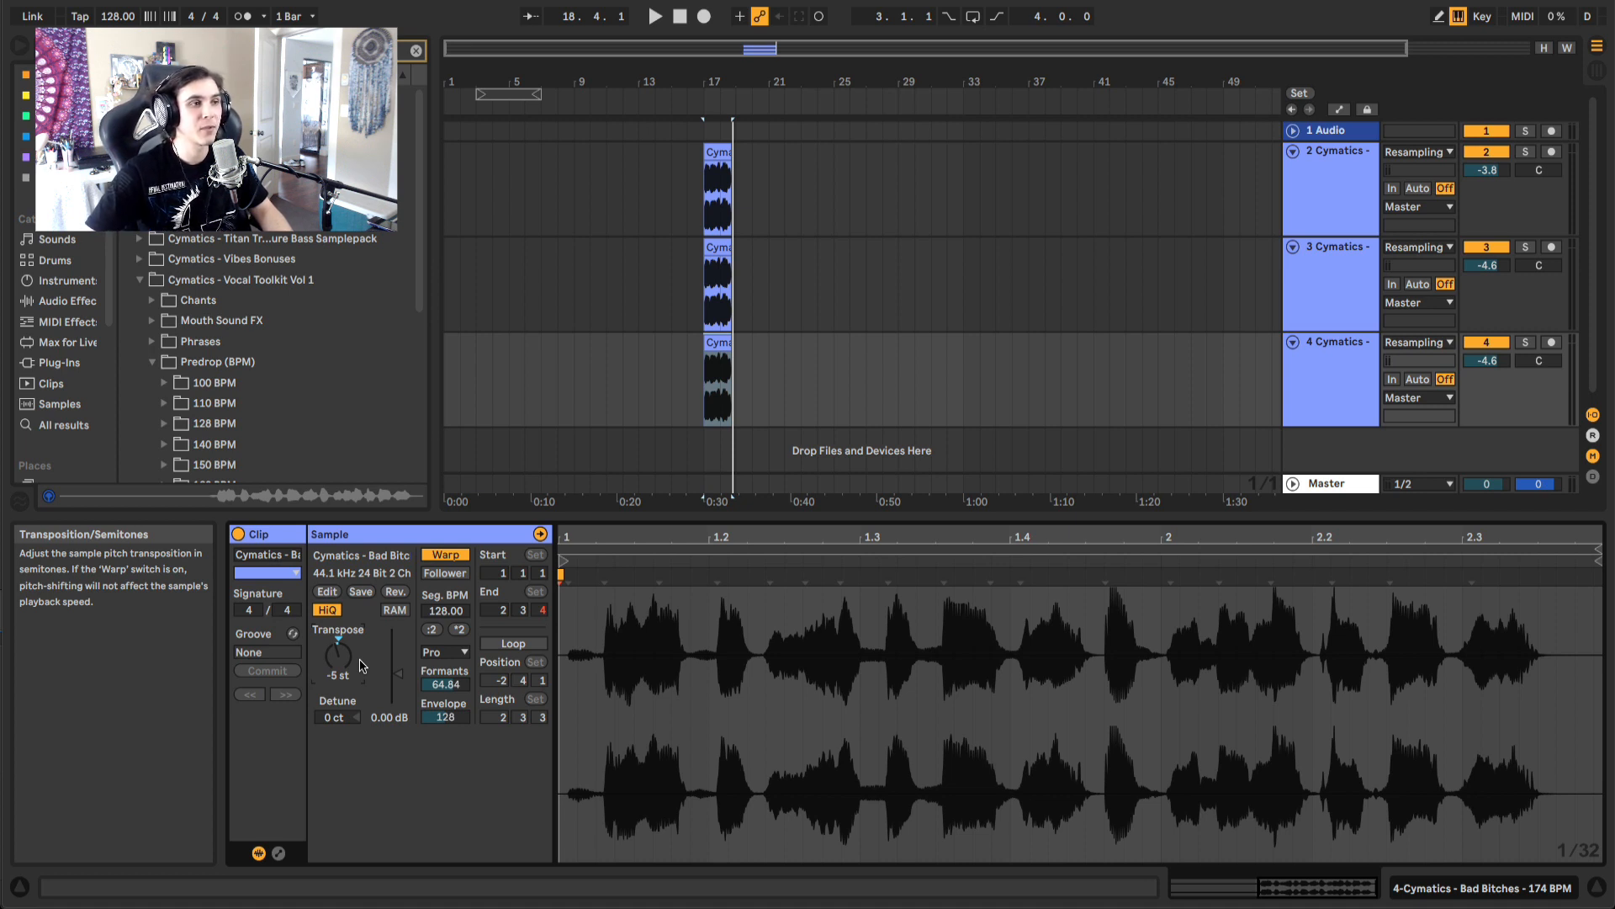
key("space")
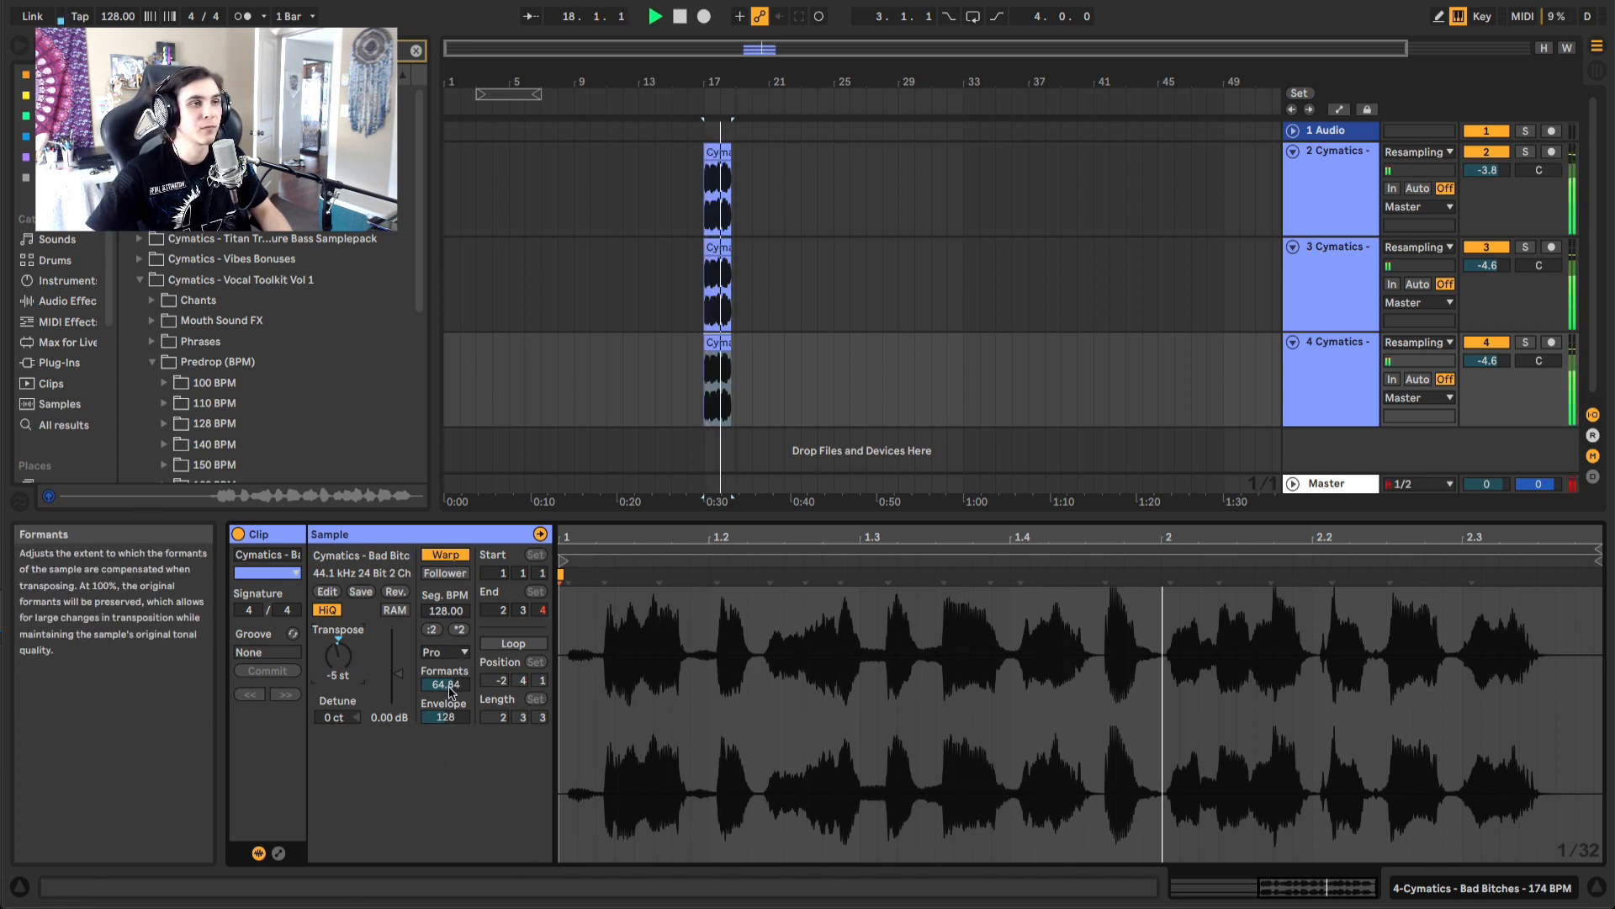
left_click_drag(450, 690, 450, 740)
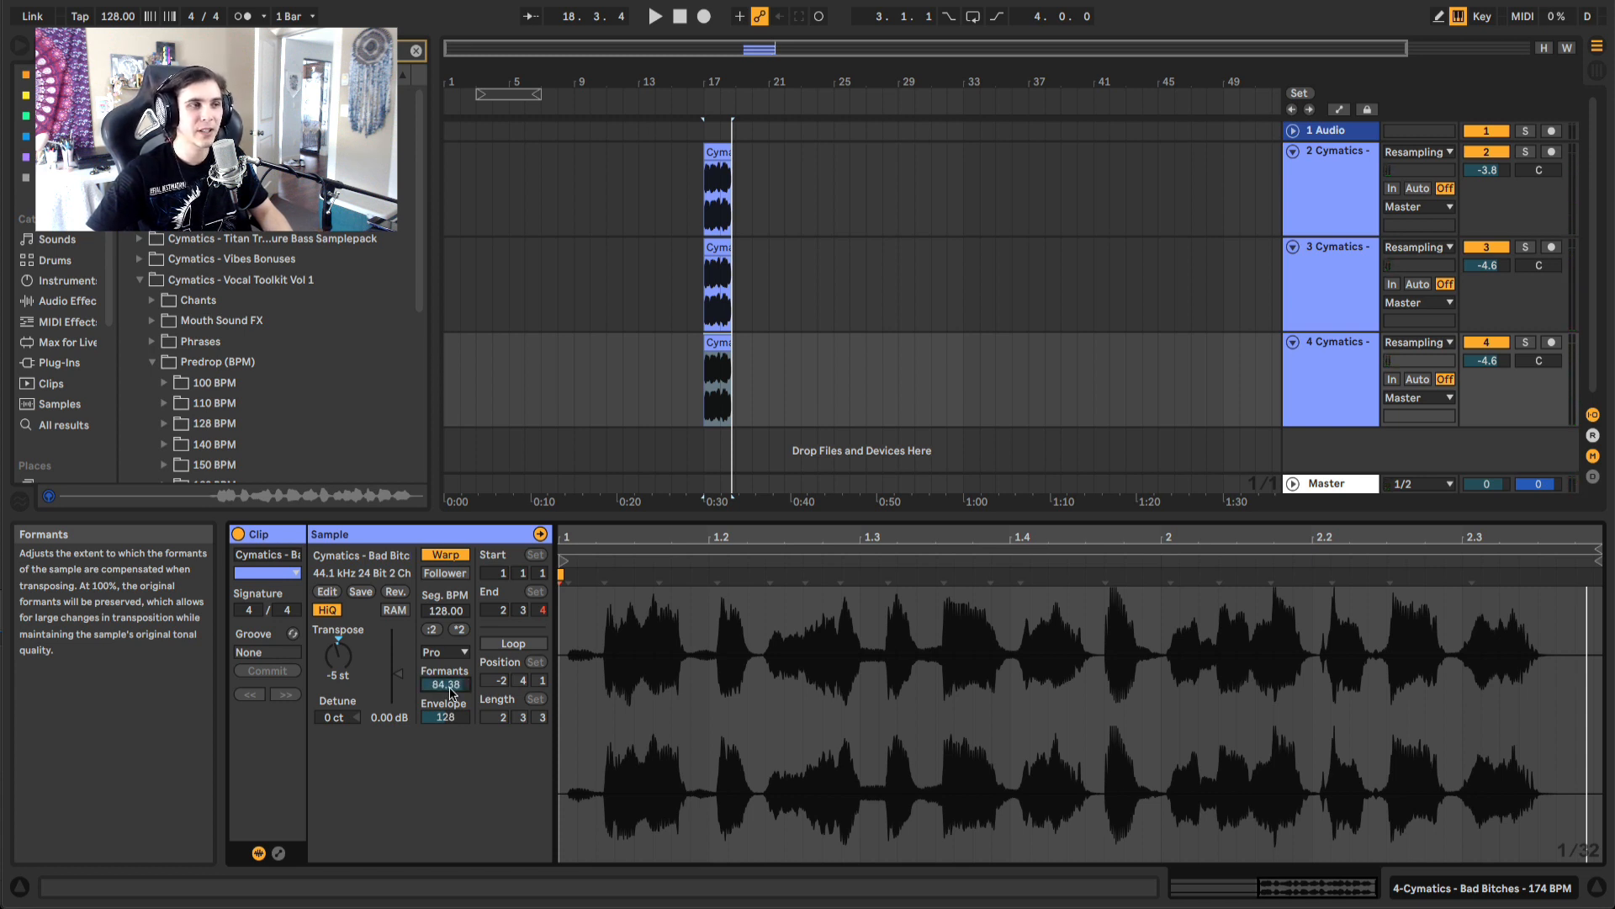
Set the Formants of the clip on track 2 to 33.59 while all three vocal layers play
left_click(717, 189)
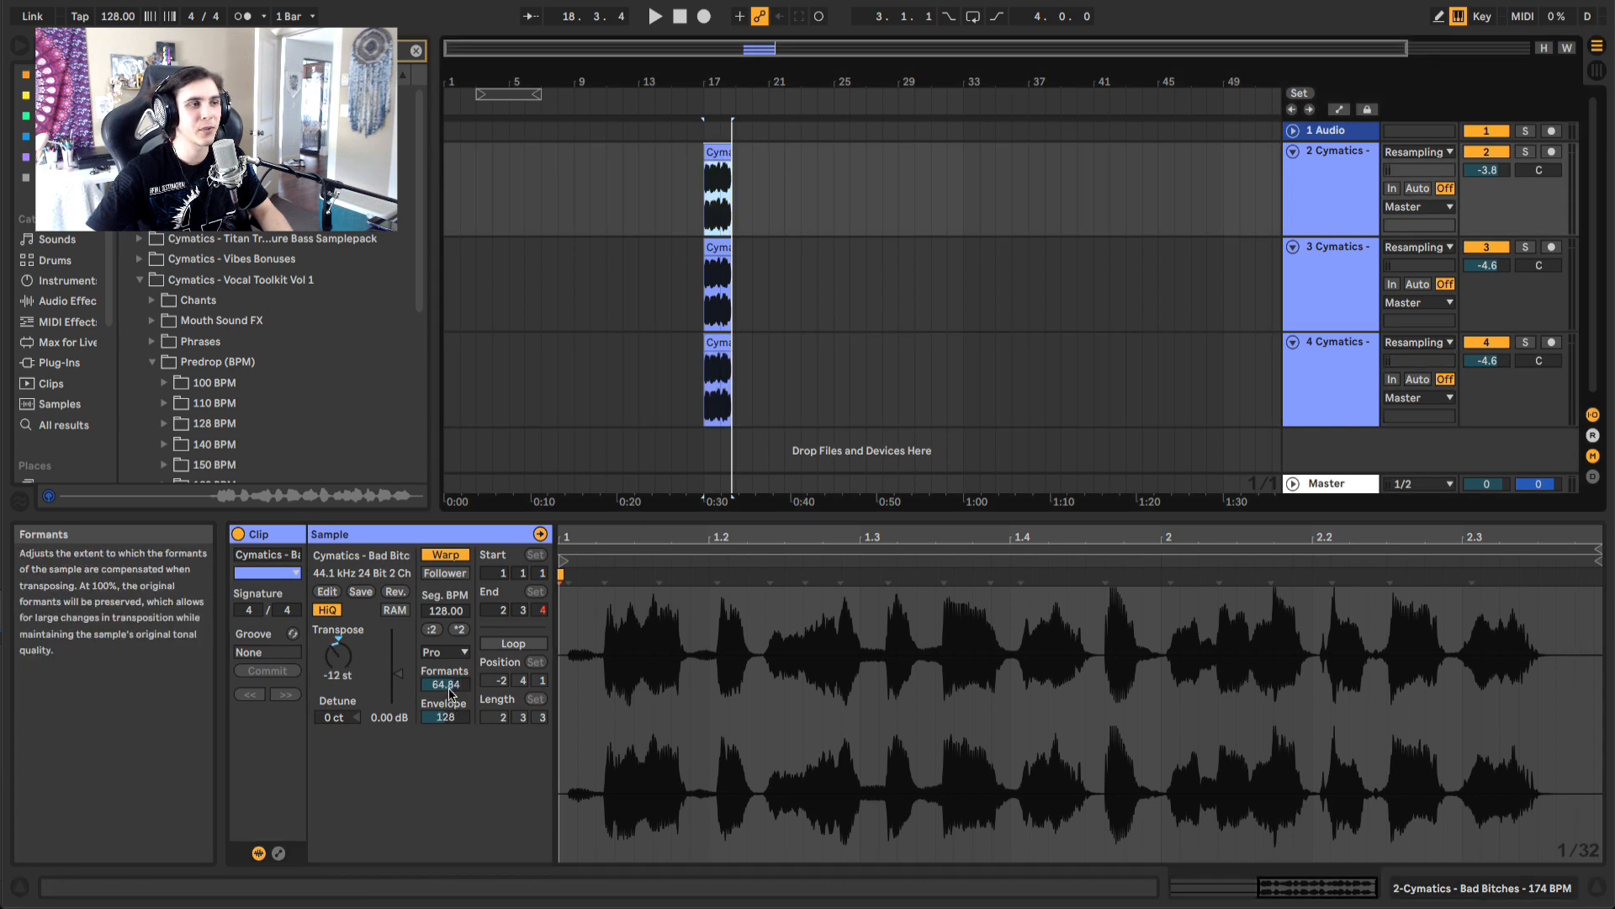
key("space")
left_click_drag(450, 692, 451, 715)
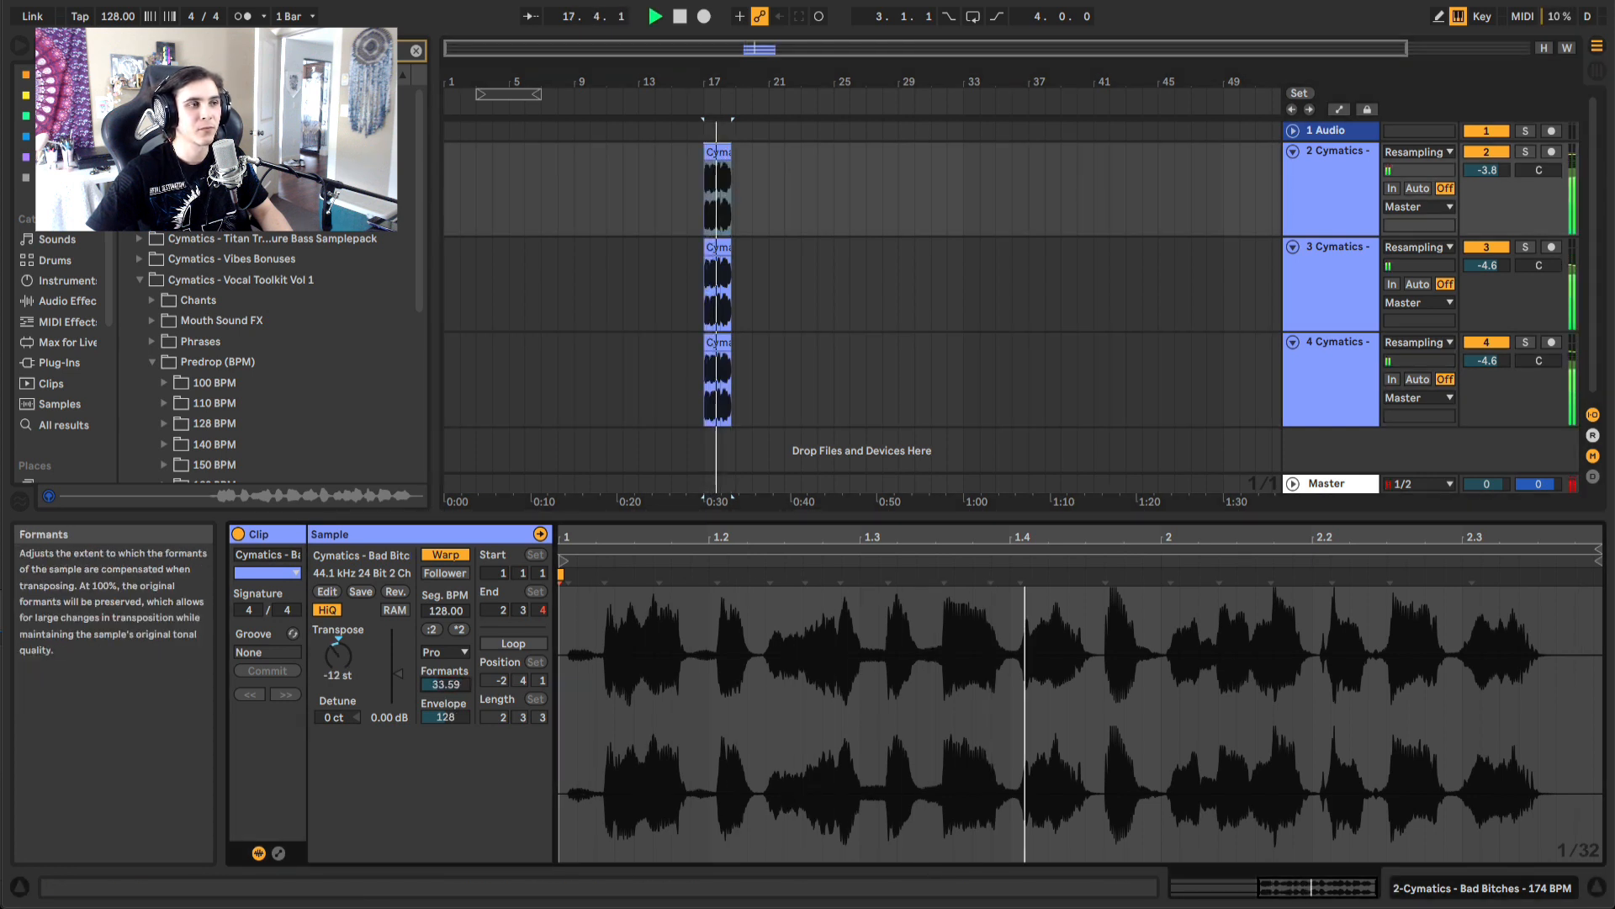
key("space")
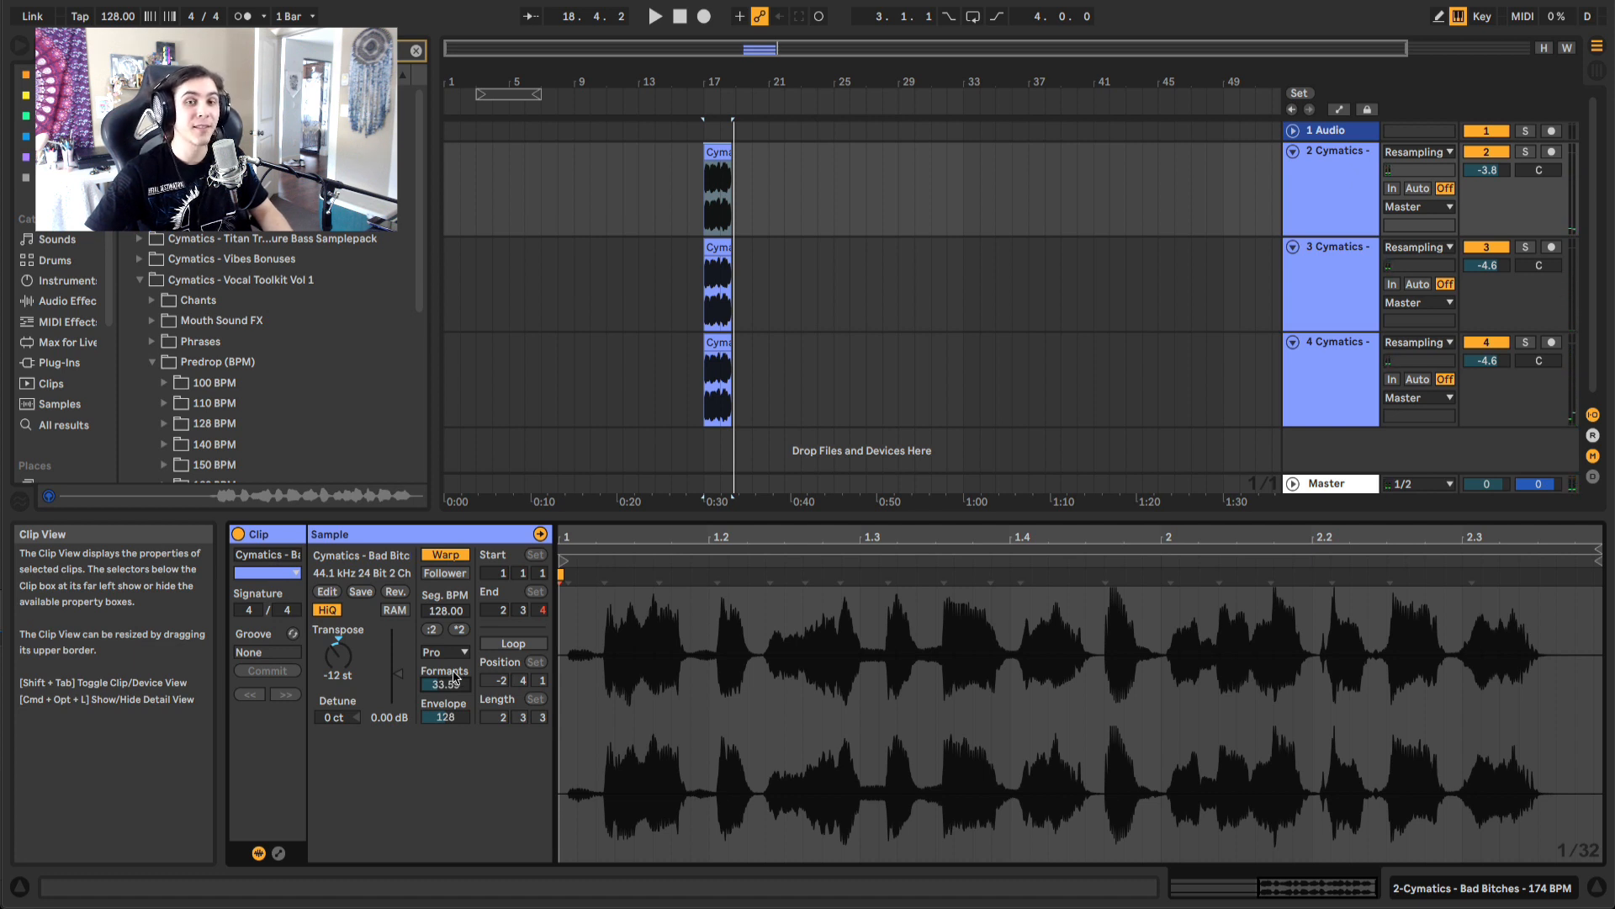
Remove the two duplicated vocal tracks and reset the remaining clip's transposition to 0 st
key("super+z")
left_click(686, 211)
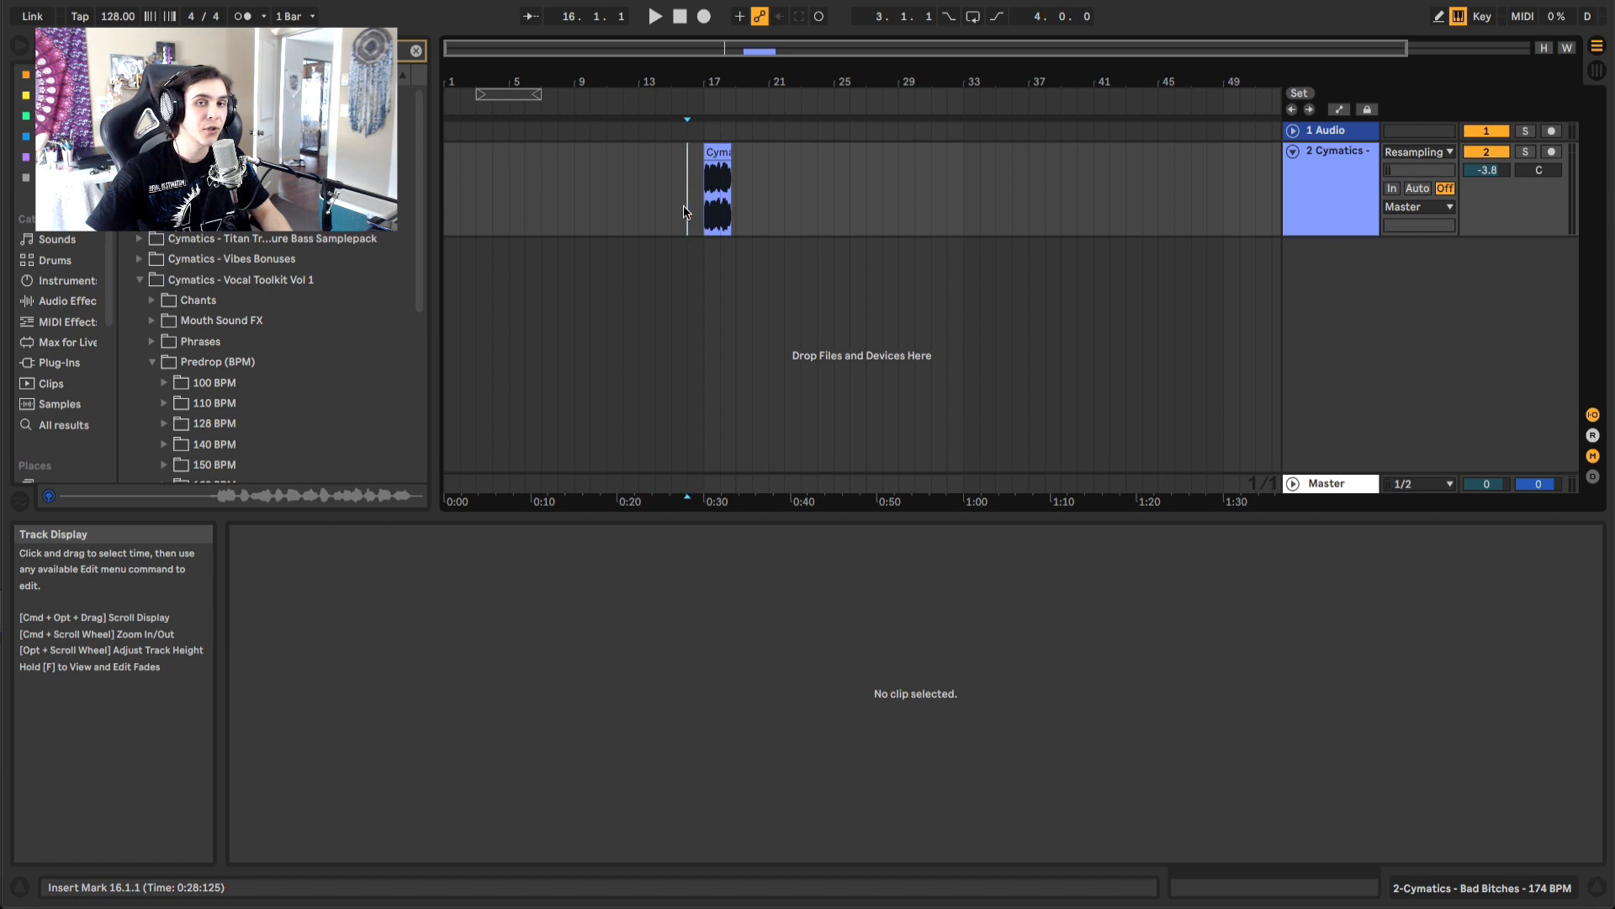
left_click(716, 192)
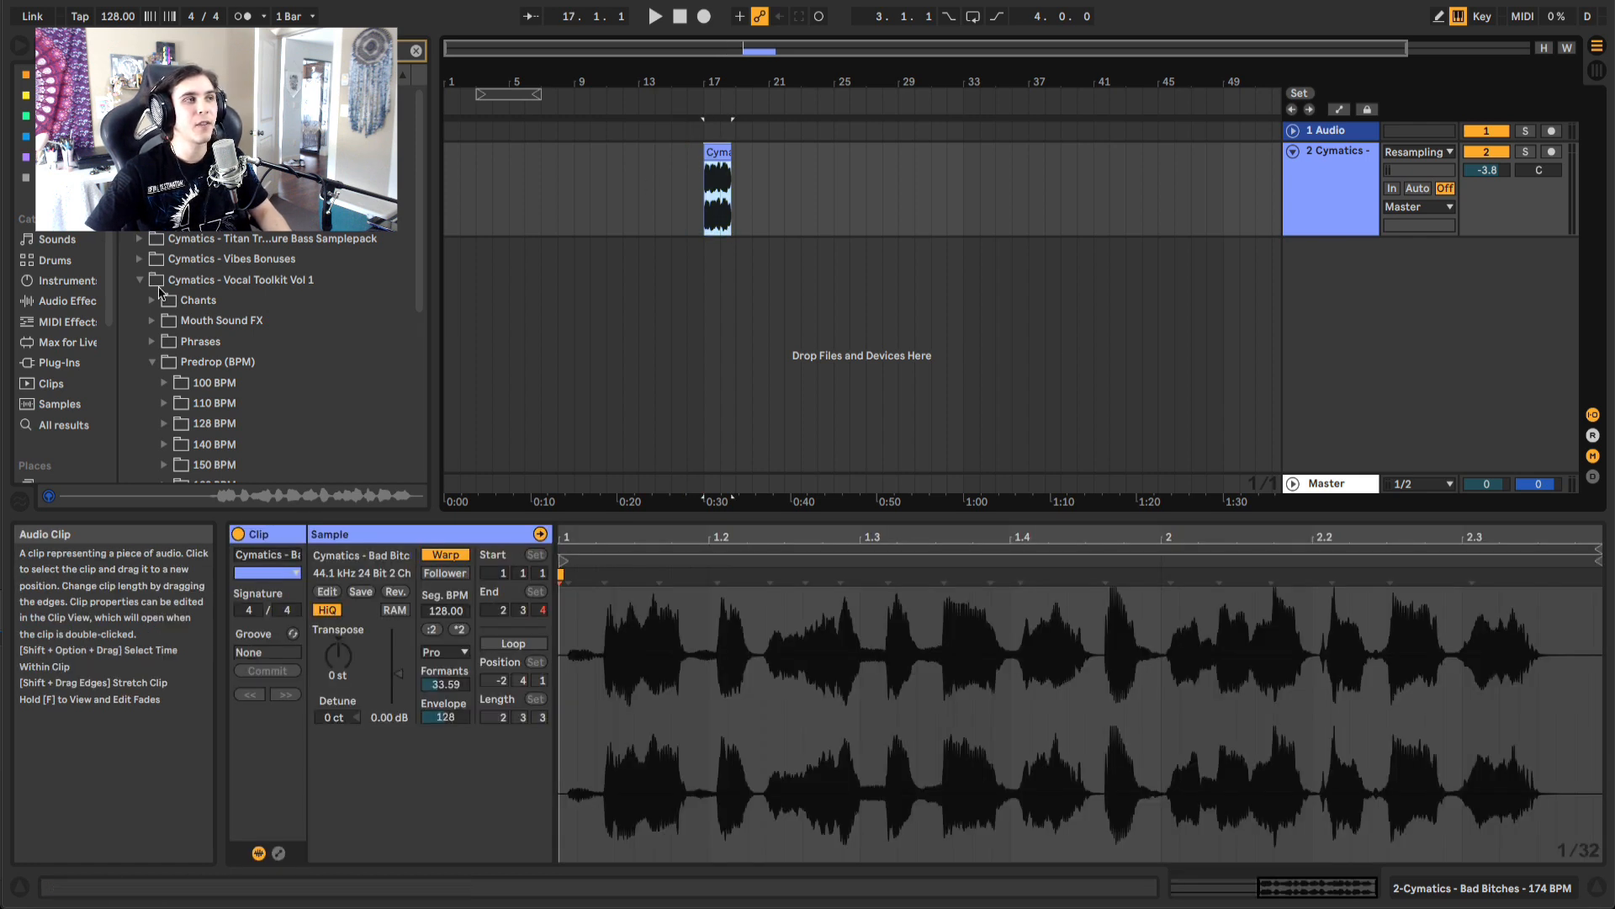
Audition the Overdrive effect on the vocal track with the track volume lowered to -6.8 dB, and remove the effect
left_click(67, 301)
scroll(296, 390, "down", 10)
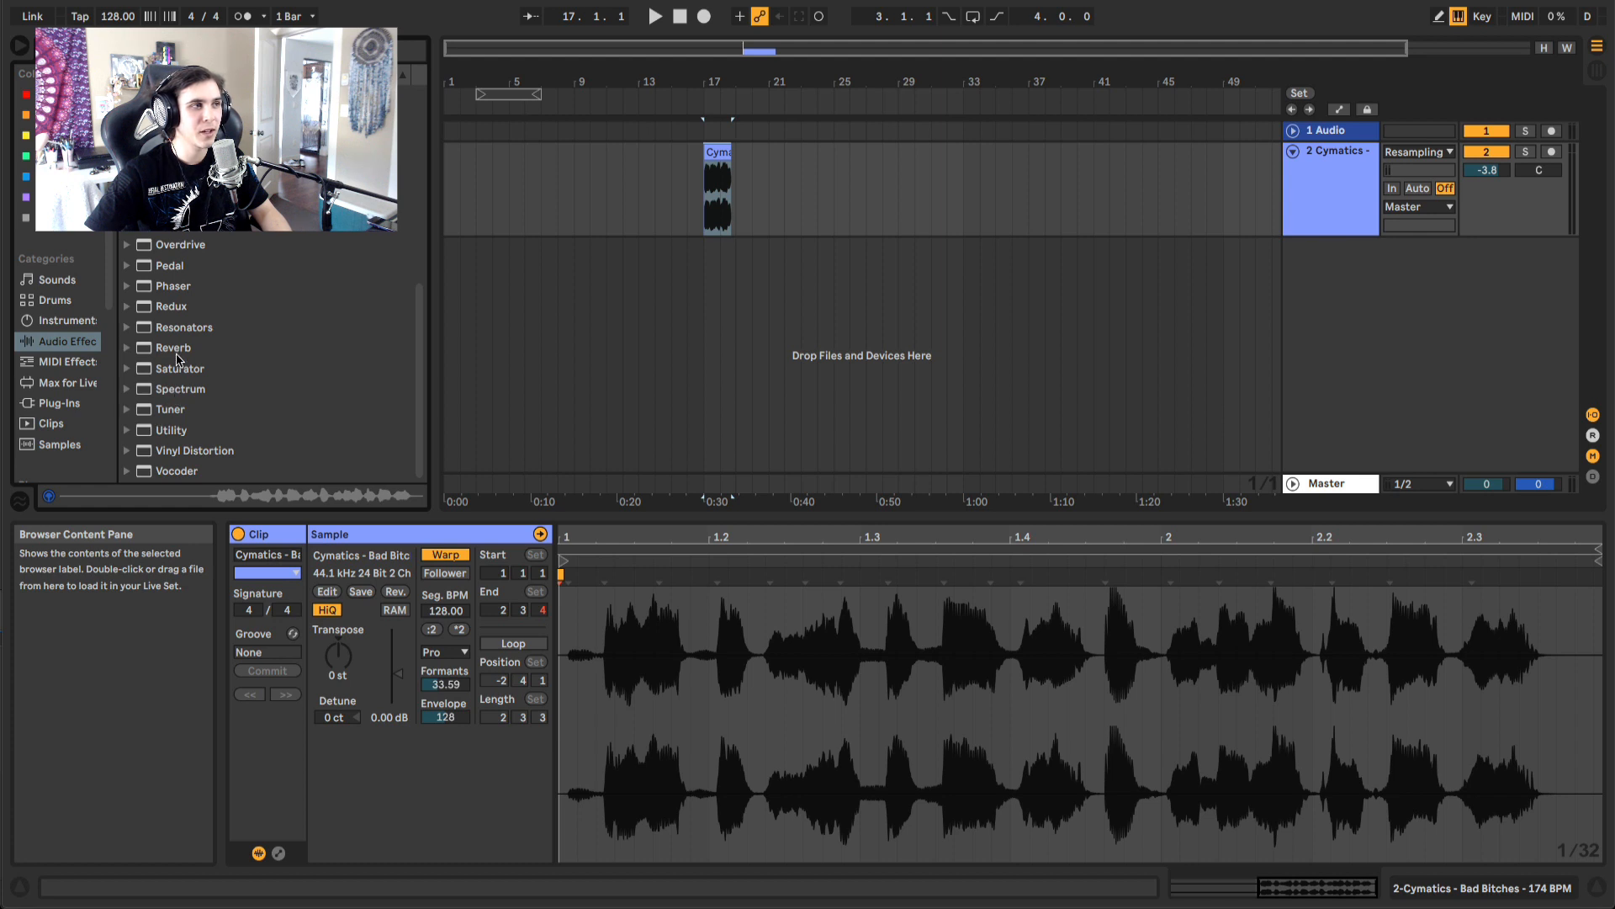
scroll(174, 362, "up", 3)
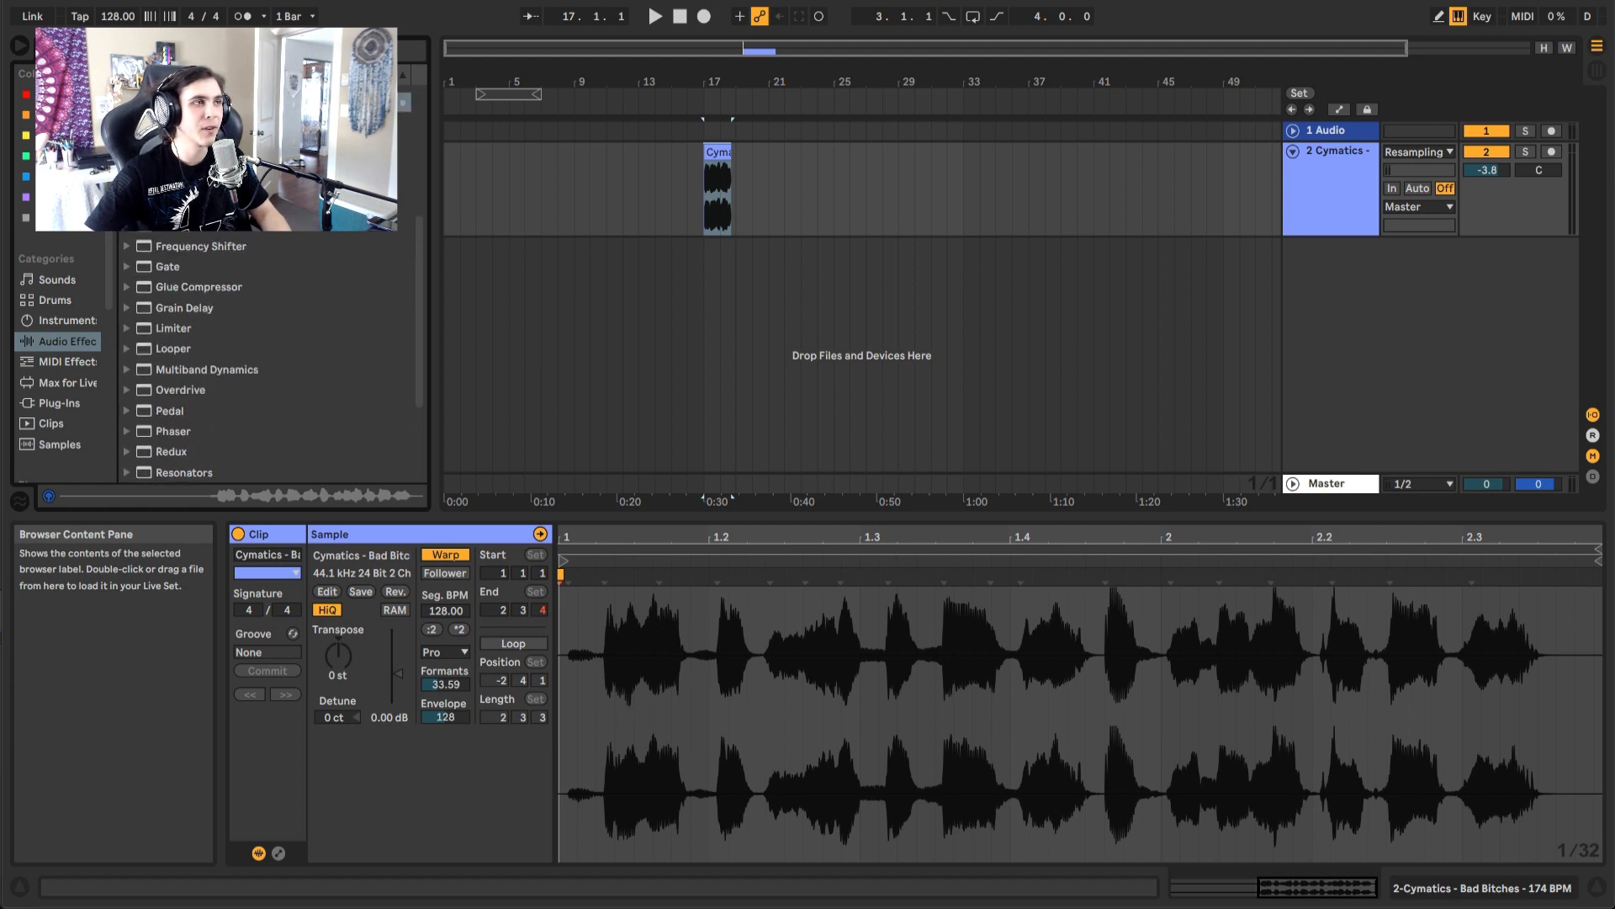
left_click_drag(185, 397, 669, 181)
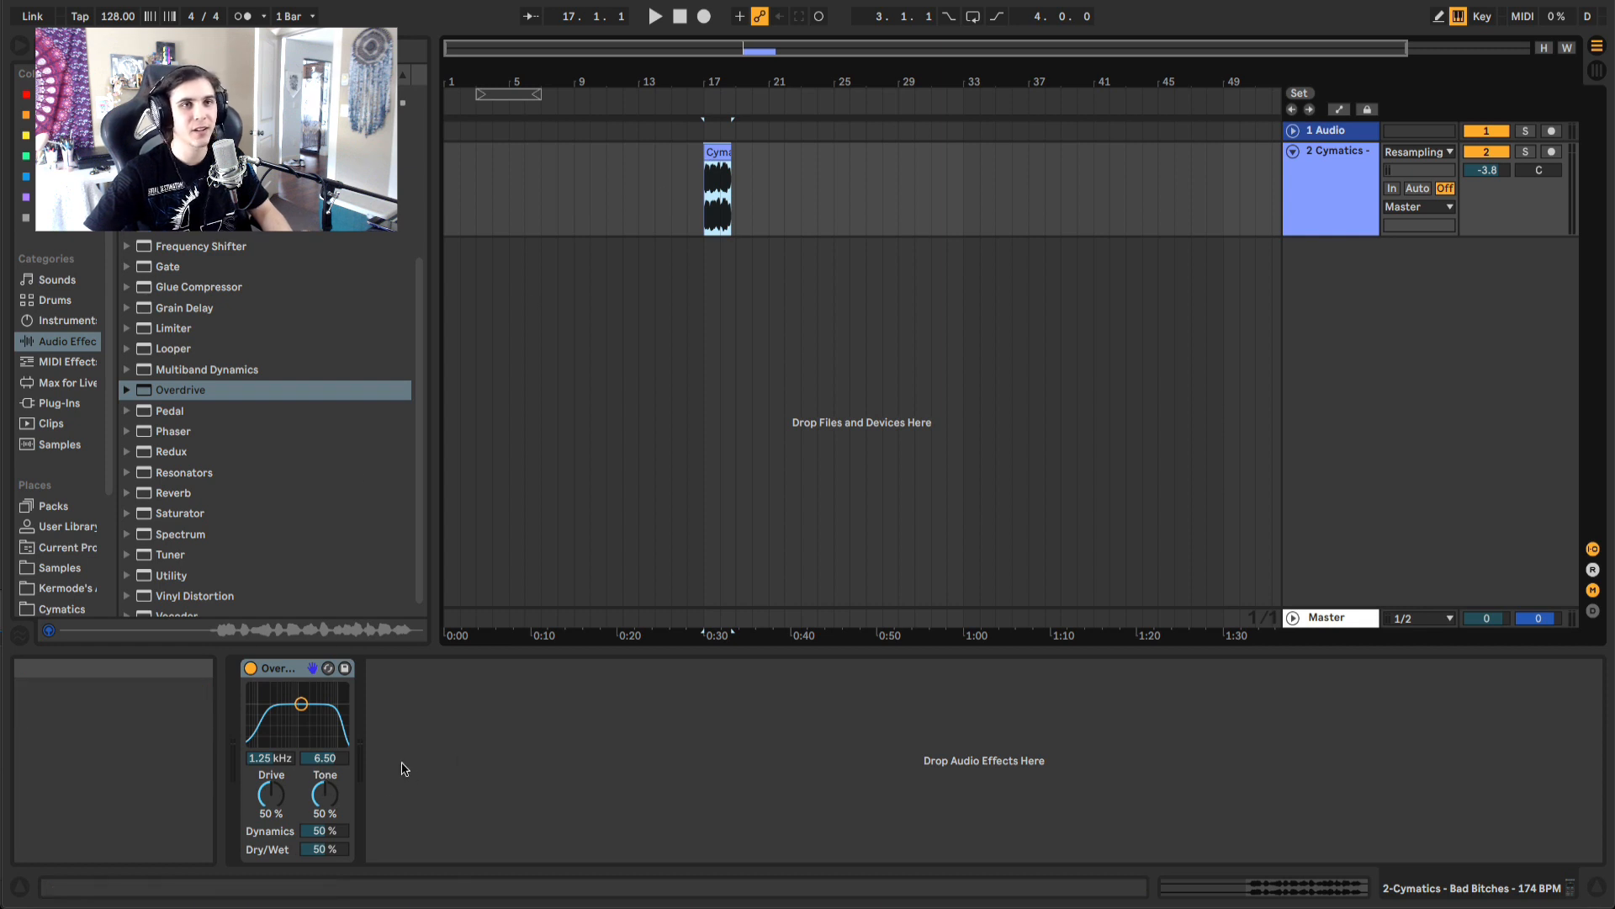
key("space")
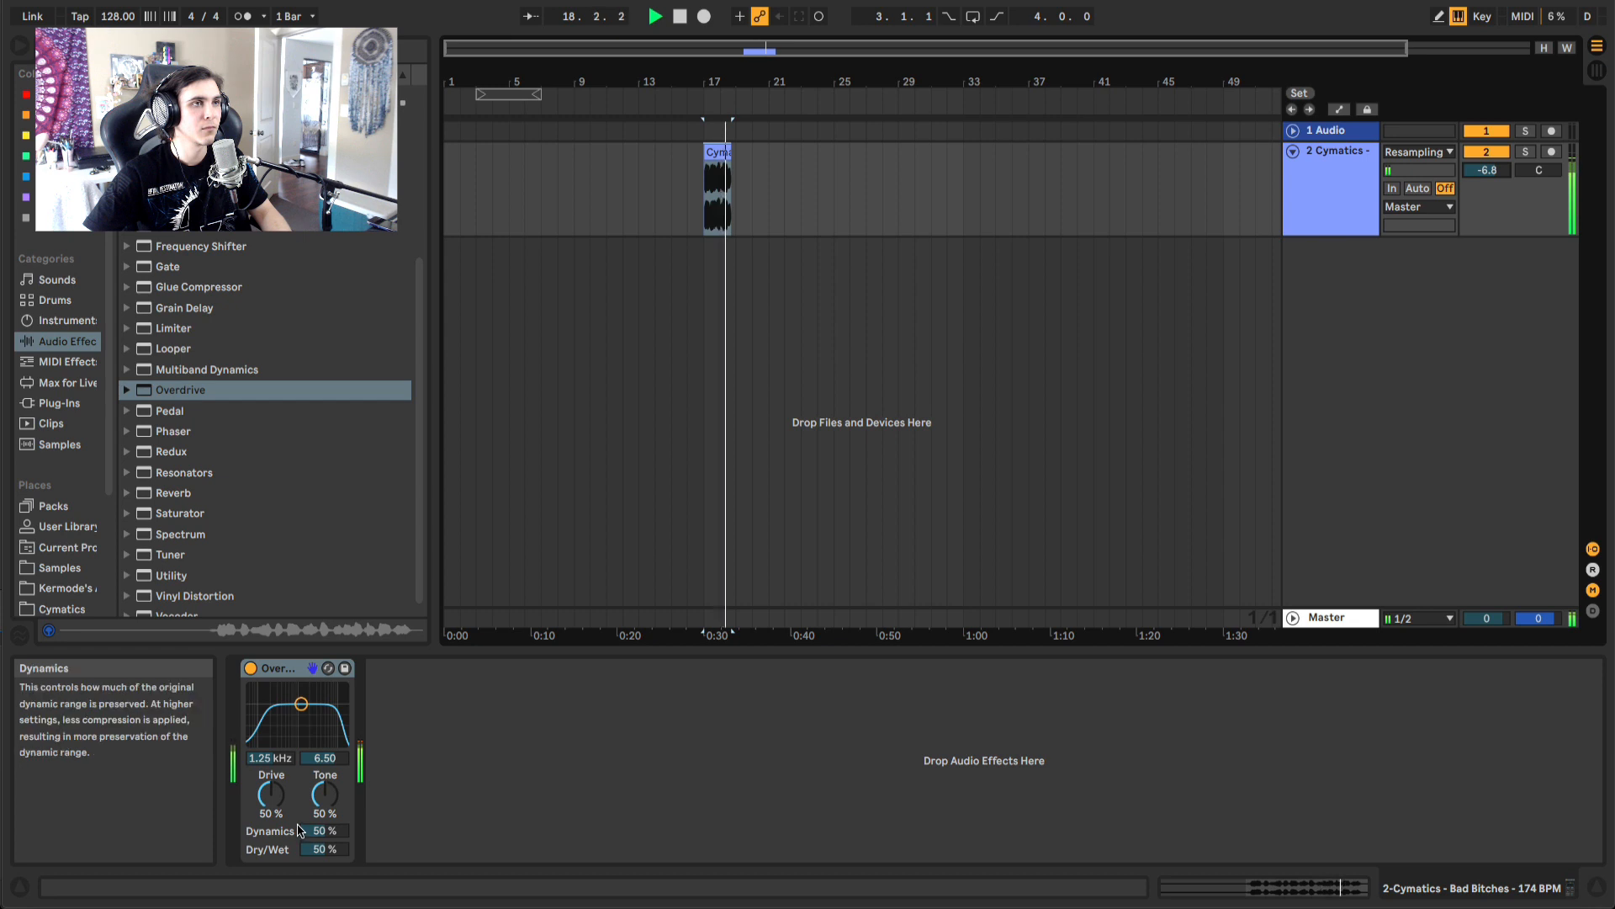
key("space")
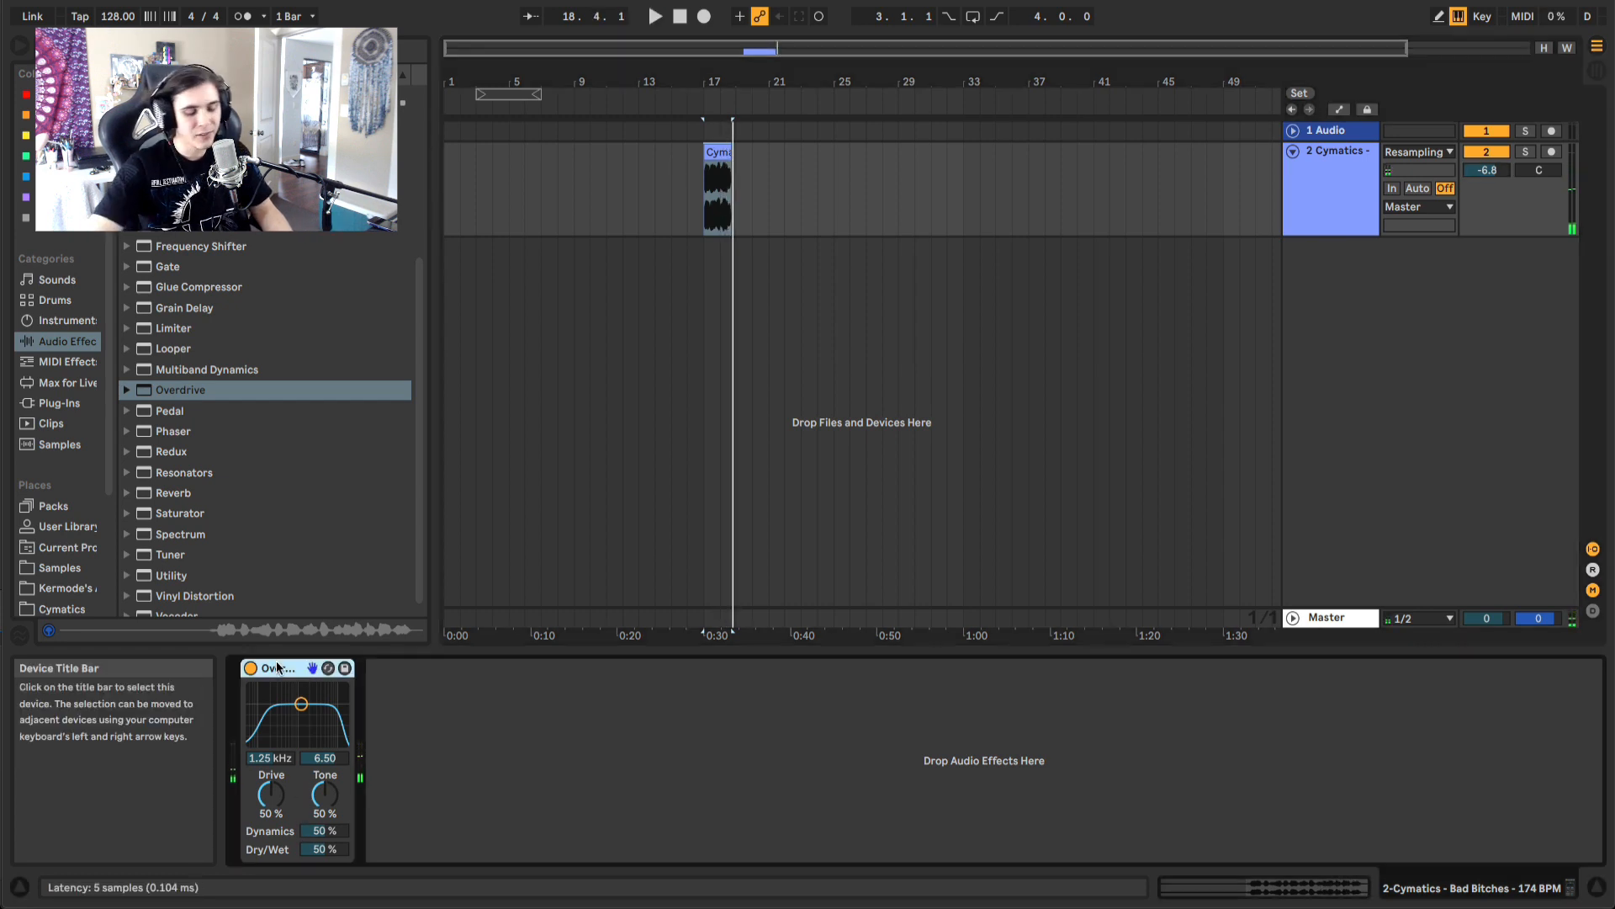
left_click(278, 667)
key("Delete")
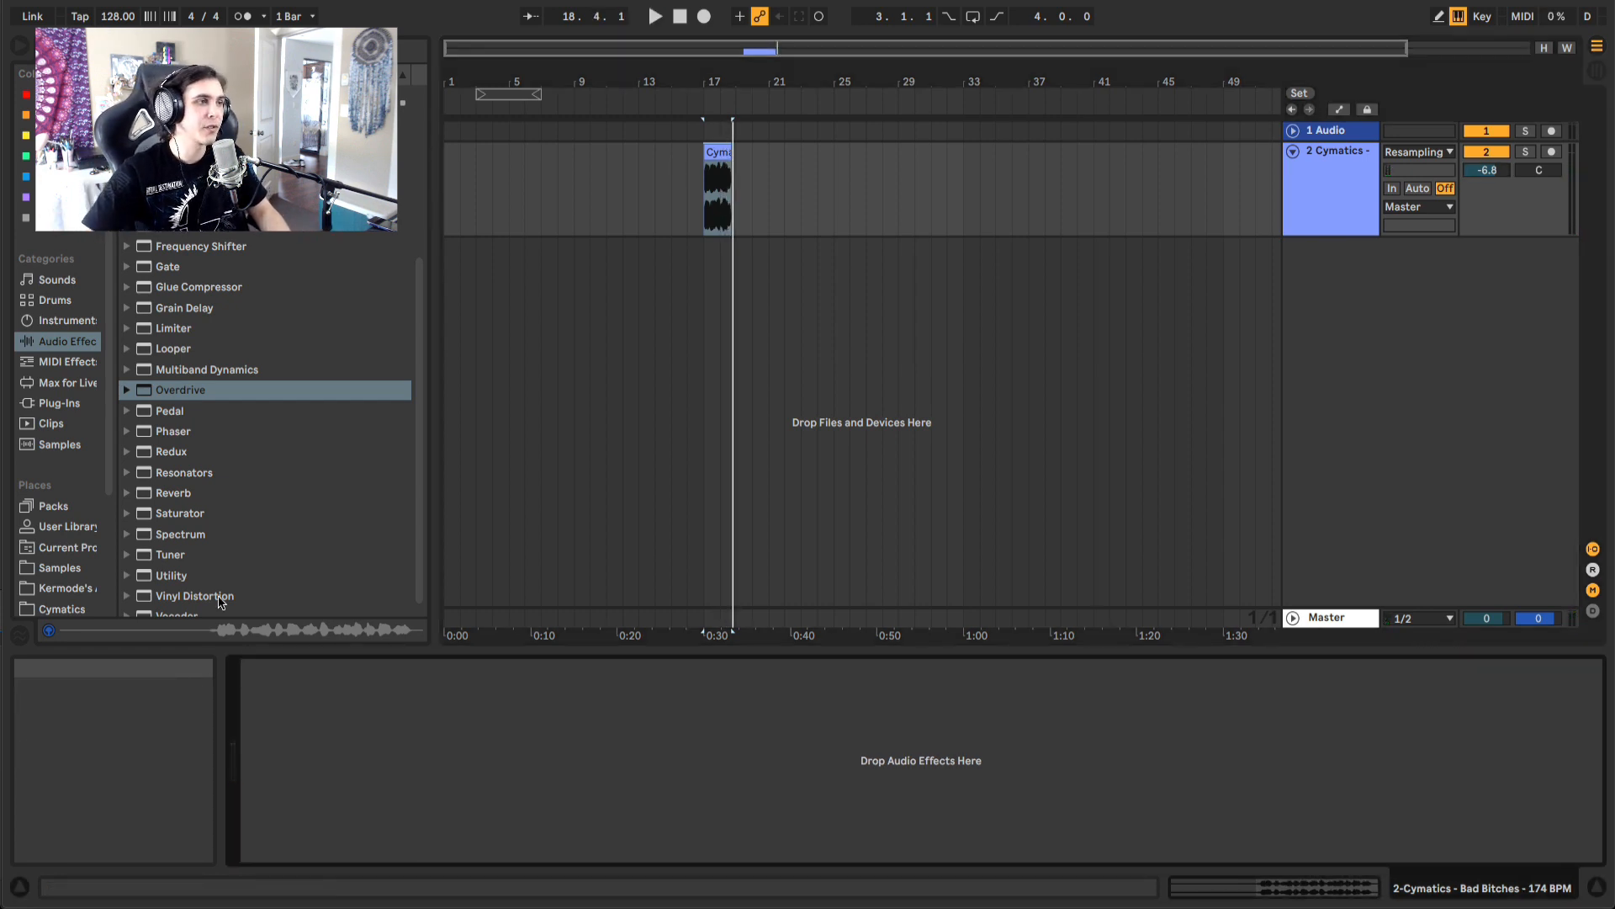
Try a Saturator on the vocal using Waveshaper with Curve 35.9 %, Base -17.1 and Depth 18.7, and remove it
left_click_drag(176, 517, 446, 774)
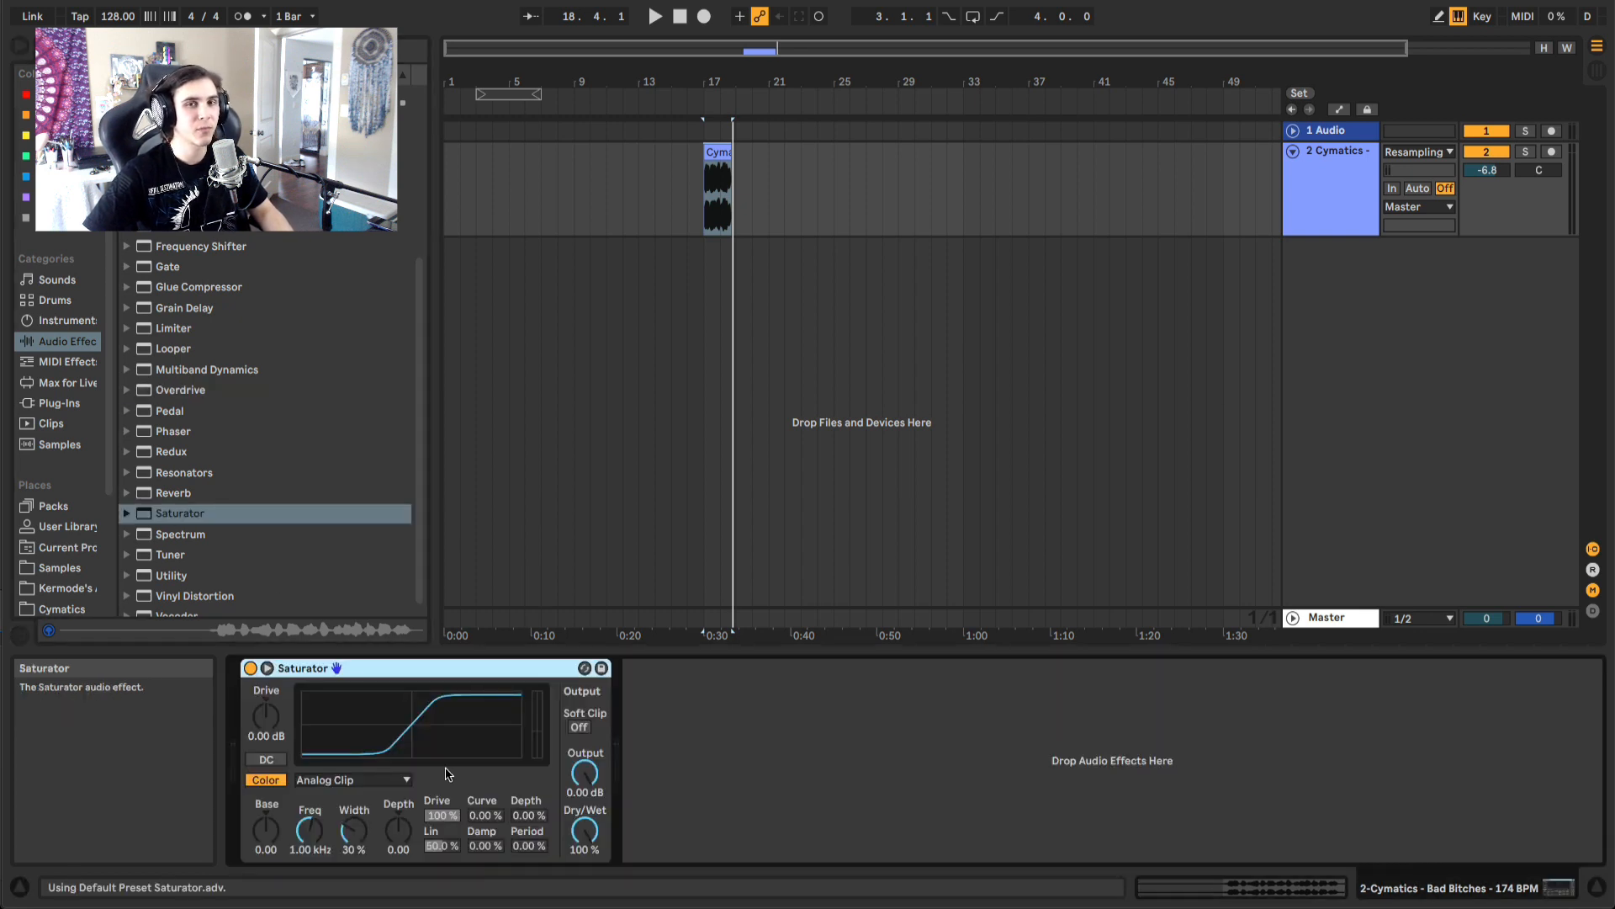
left_click(337, 780)
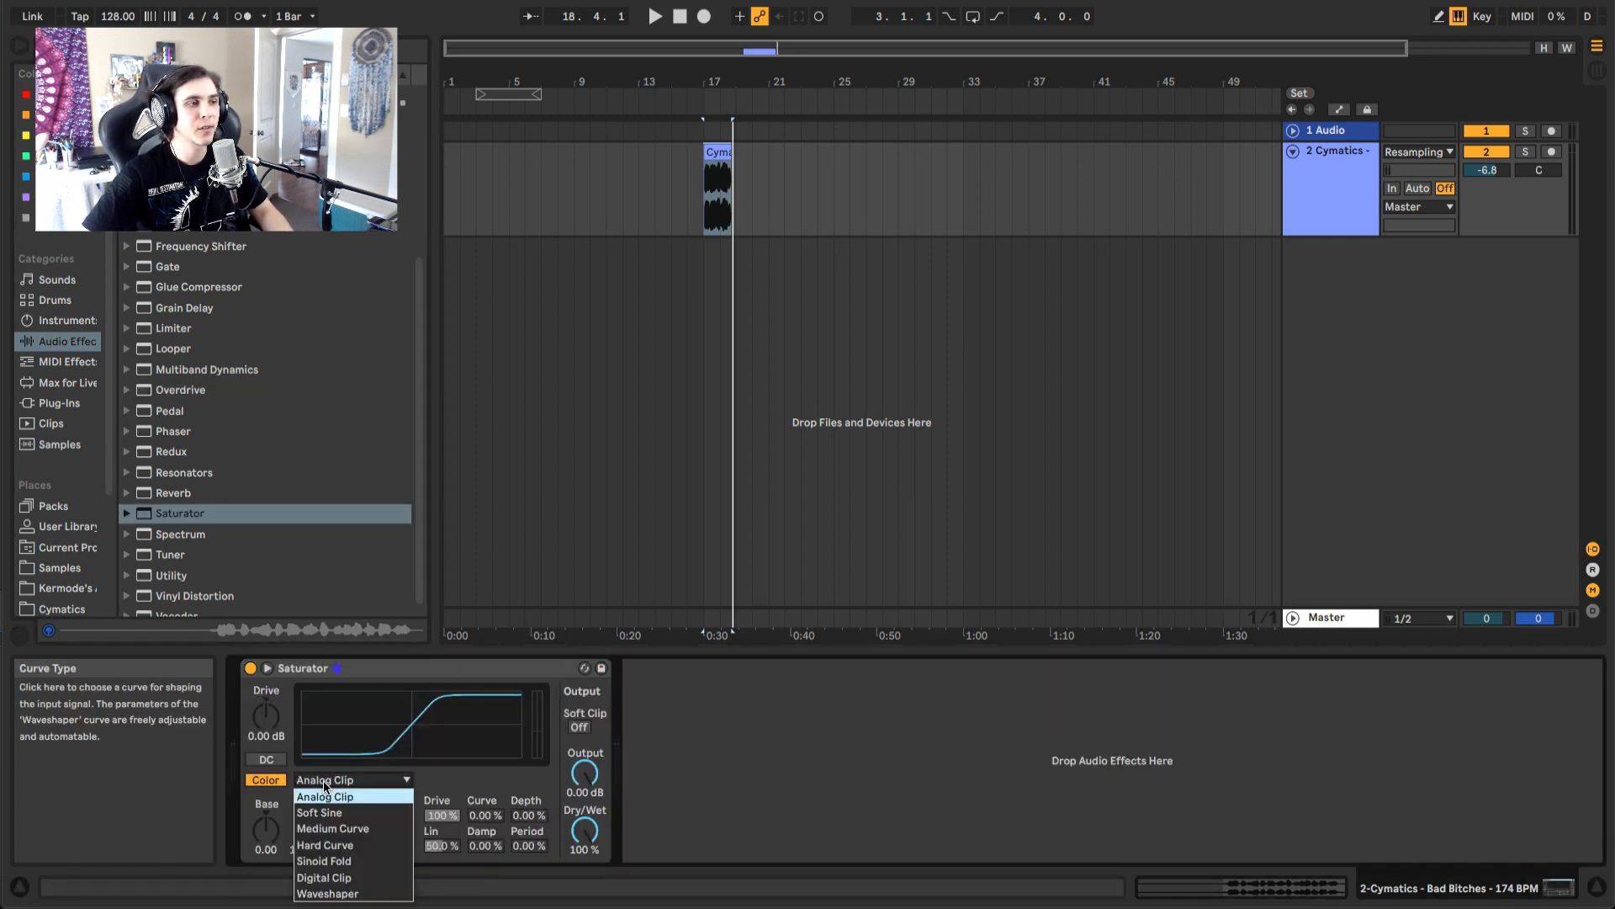
left_click(333, 894)
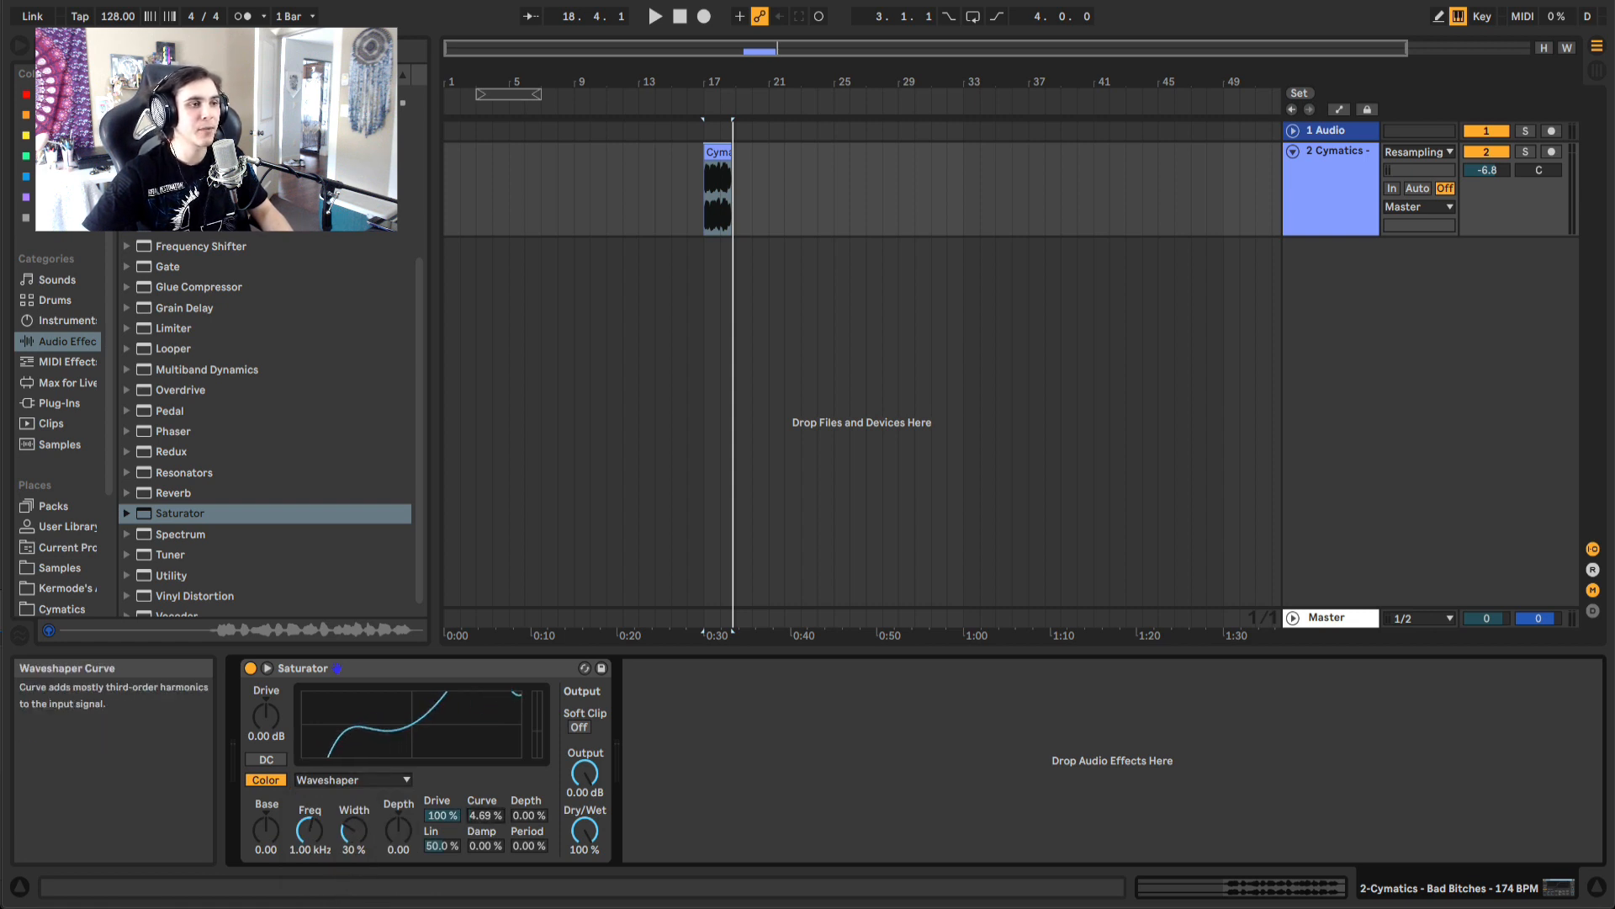
mouse_move(485, 815)
left_mouse_down()
mouse_move(485, 751)
mouse_move(510, 835)
left_mouse_up()
key("space")
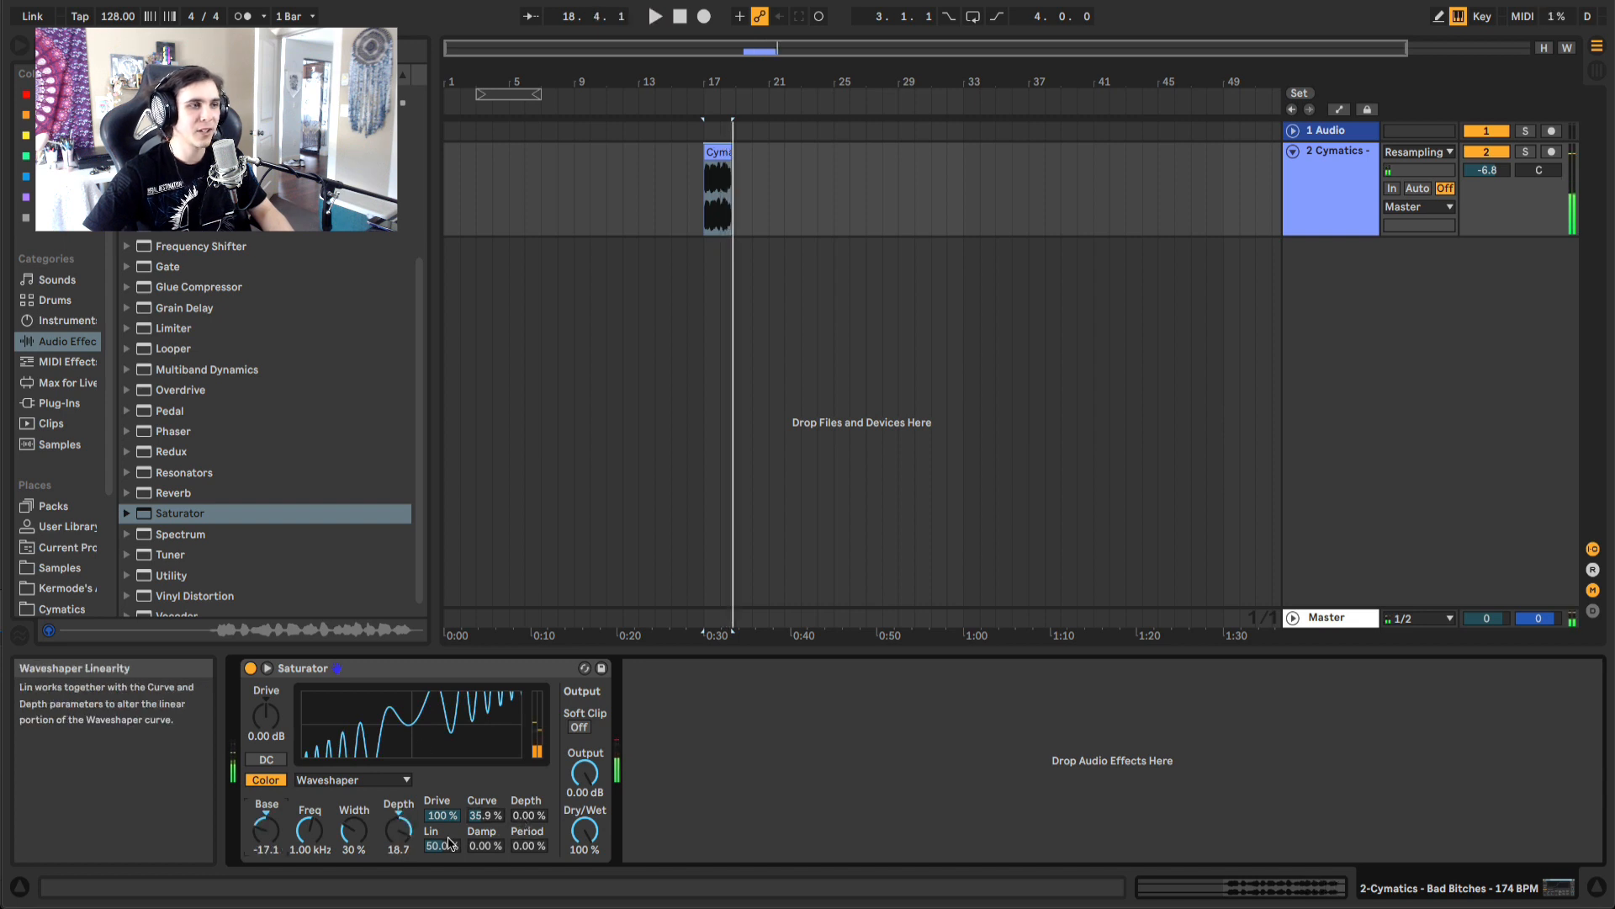
left_click(419, 669)
key("Delete")
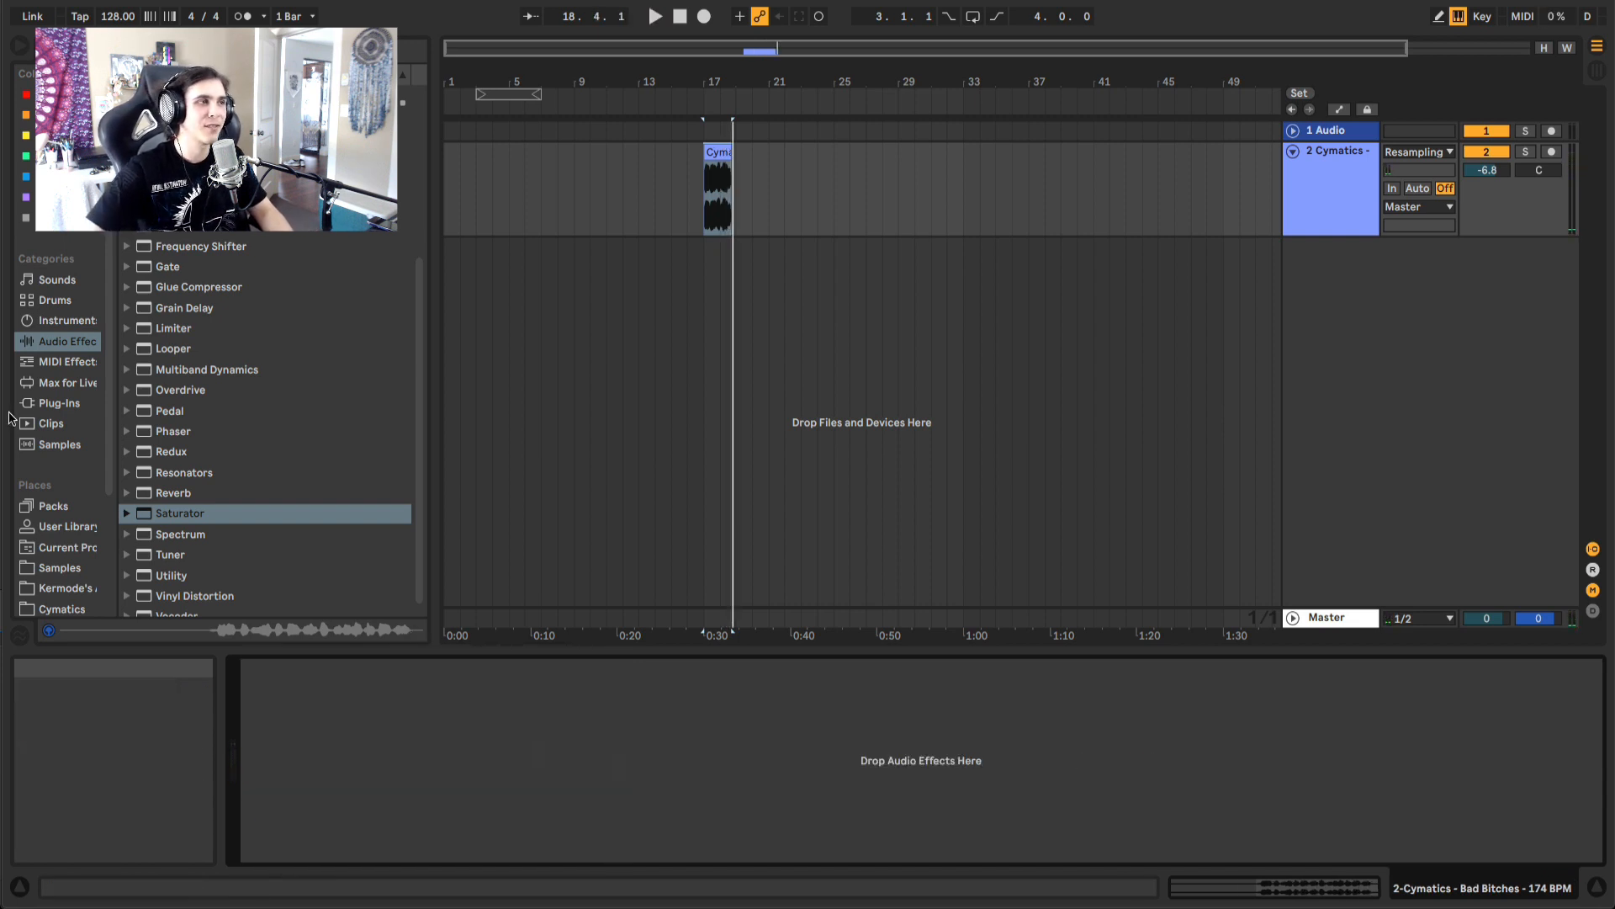
Find iZotope Trash 2 by searching the plug-ins for "tr" and load it onto the vocal clip's track, dismissing its Preset Manager
left_click(58, 411)
left_click(210, 50)
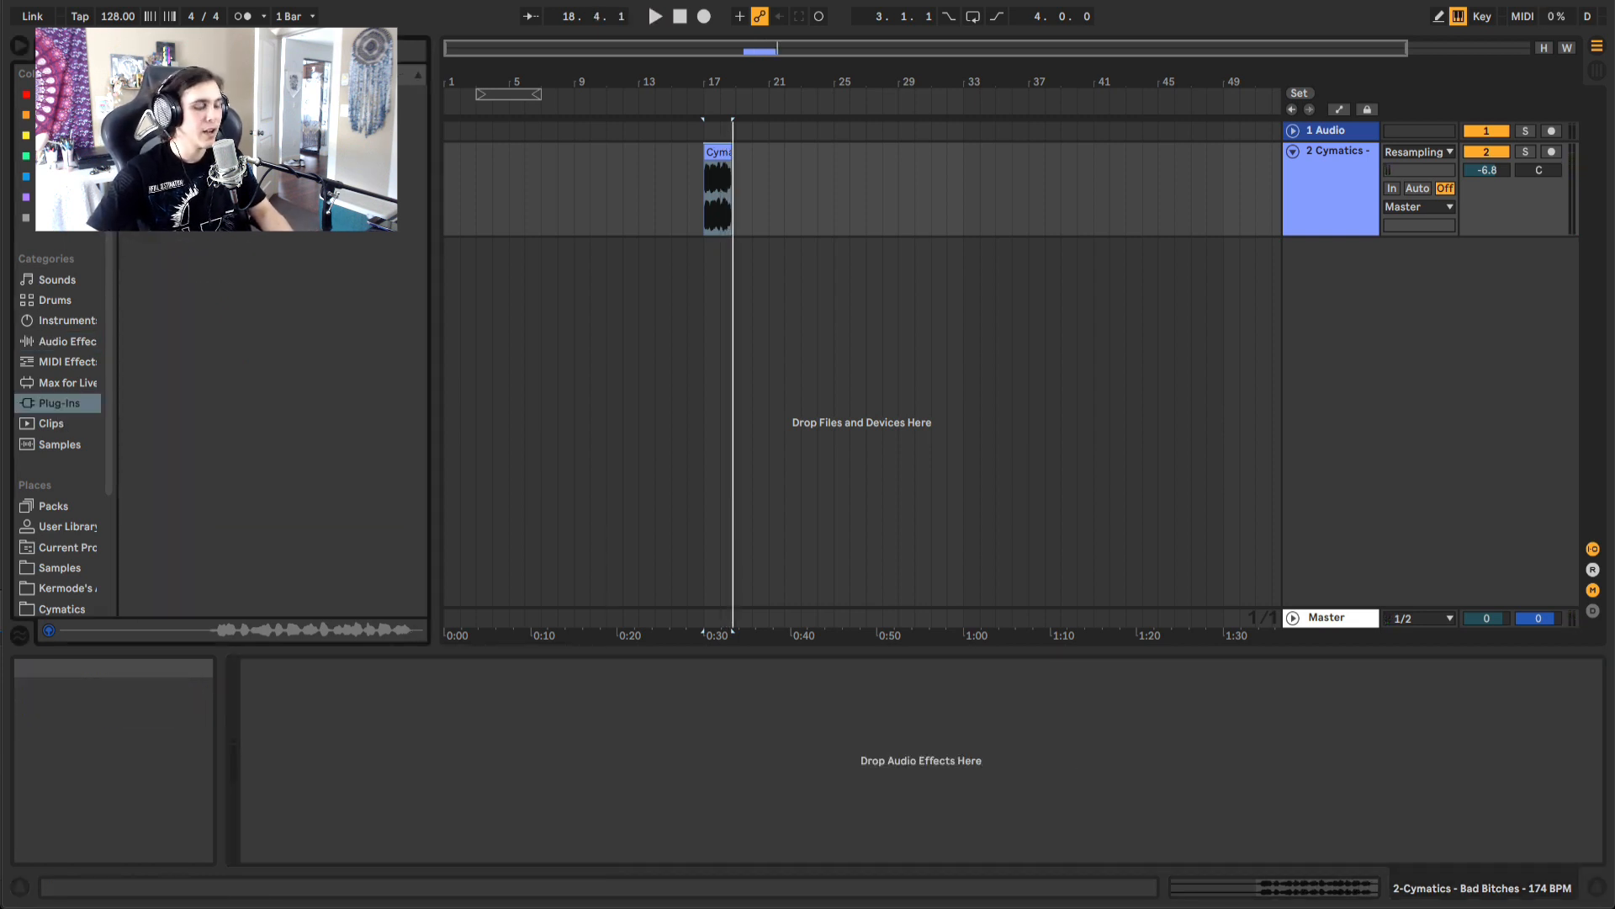
type("c")
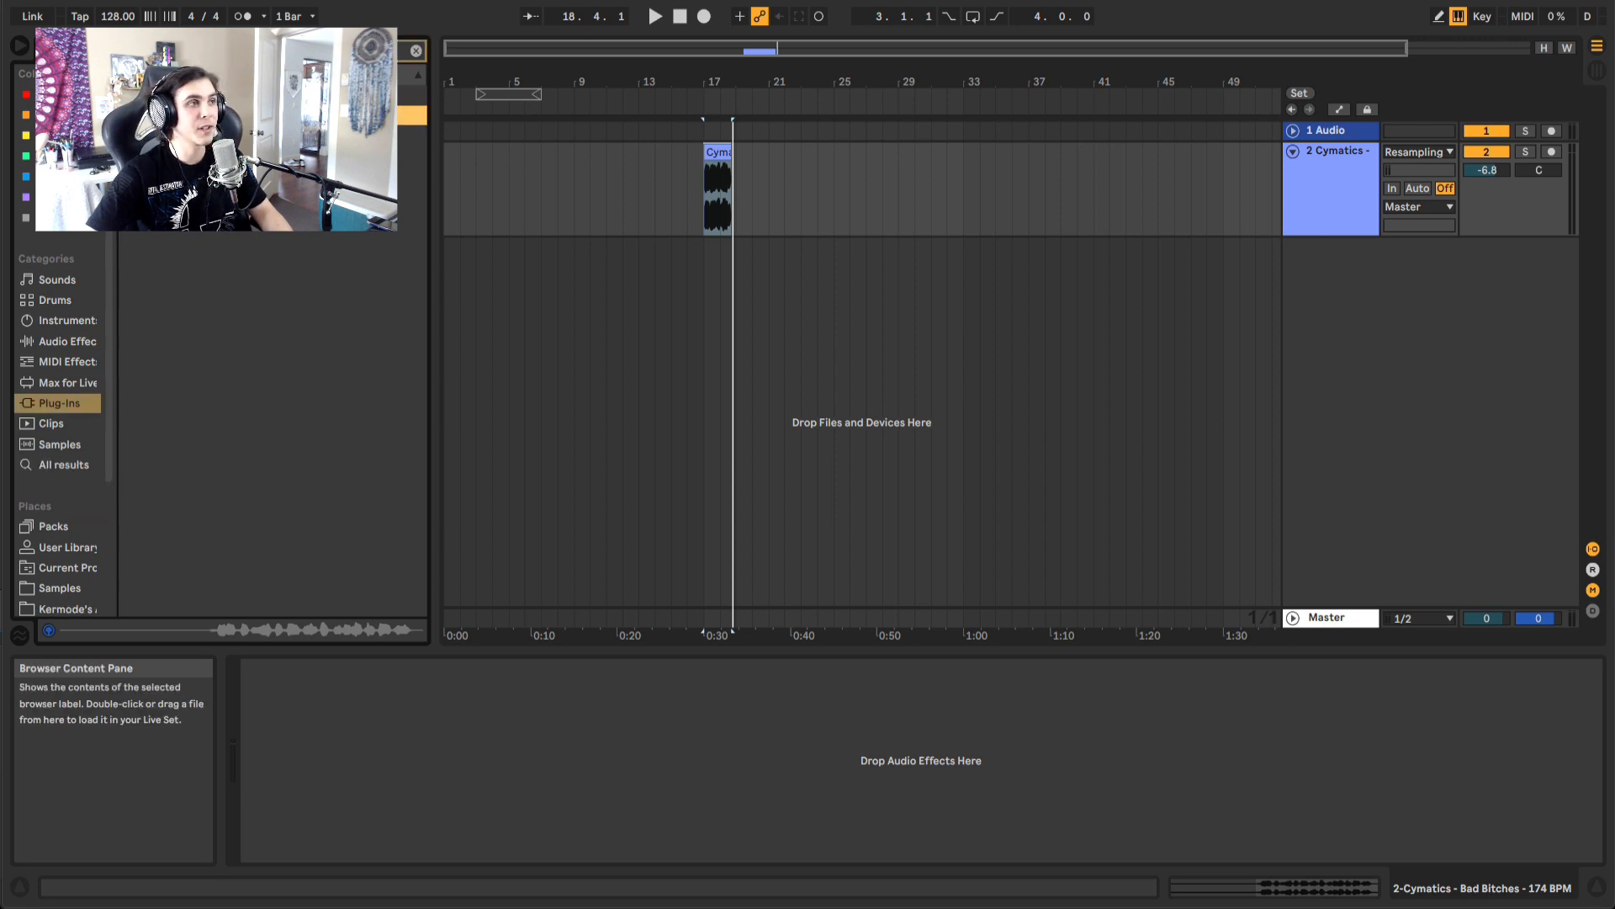
left_click(139, 156)
left_click_drag(223, 198, 437, 206)
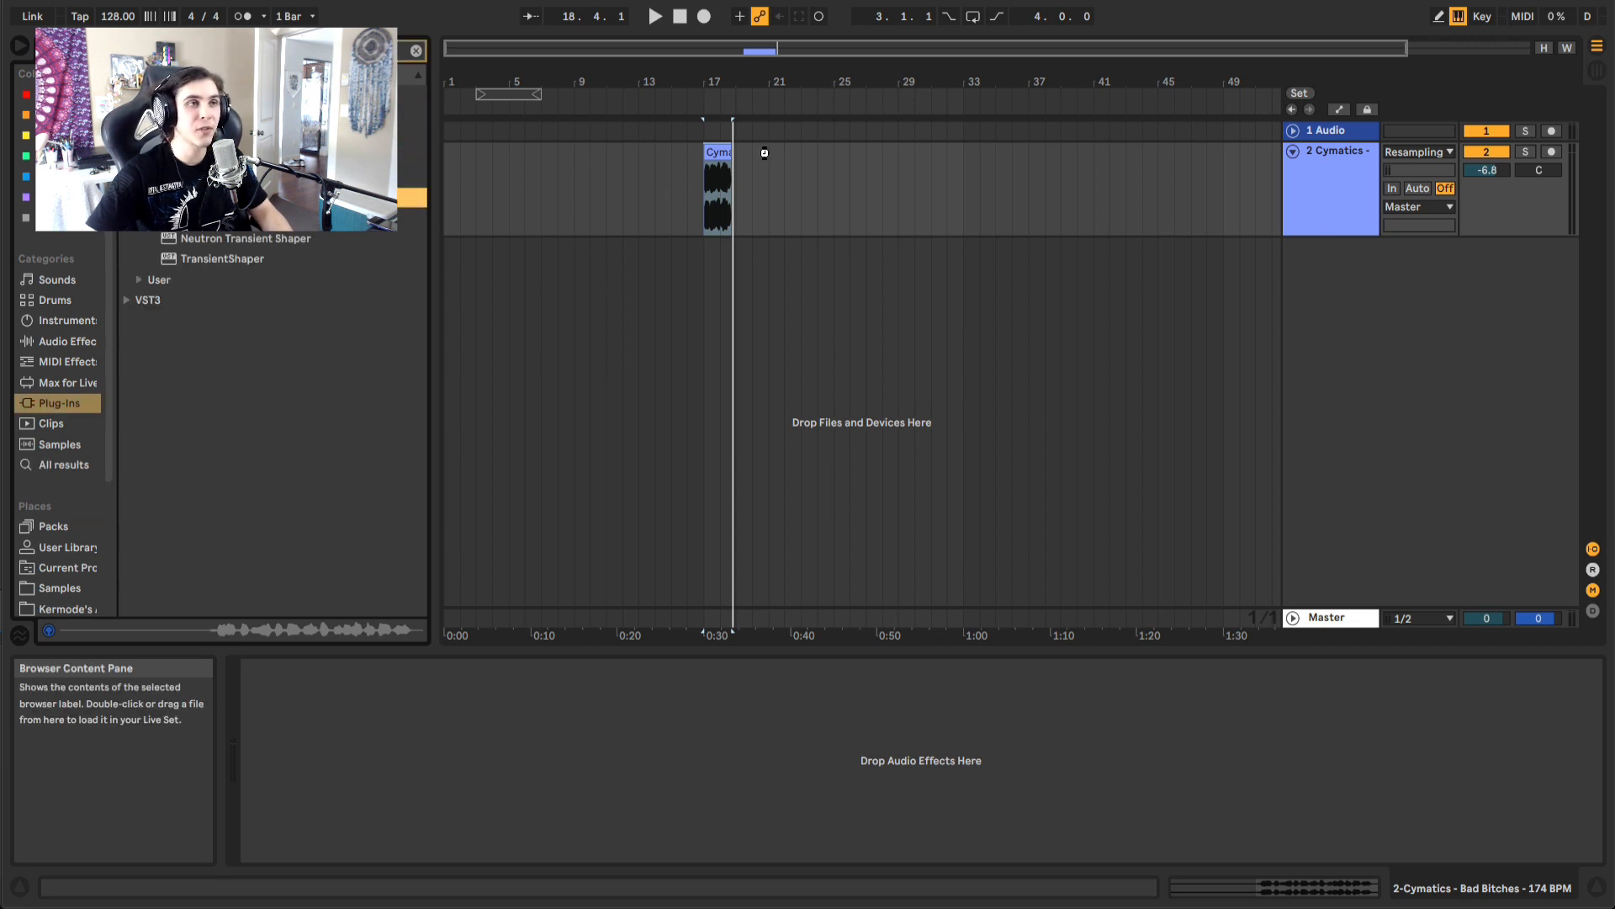
left_click_drag(764, 152, 705, 154)
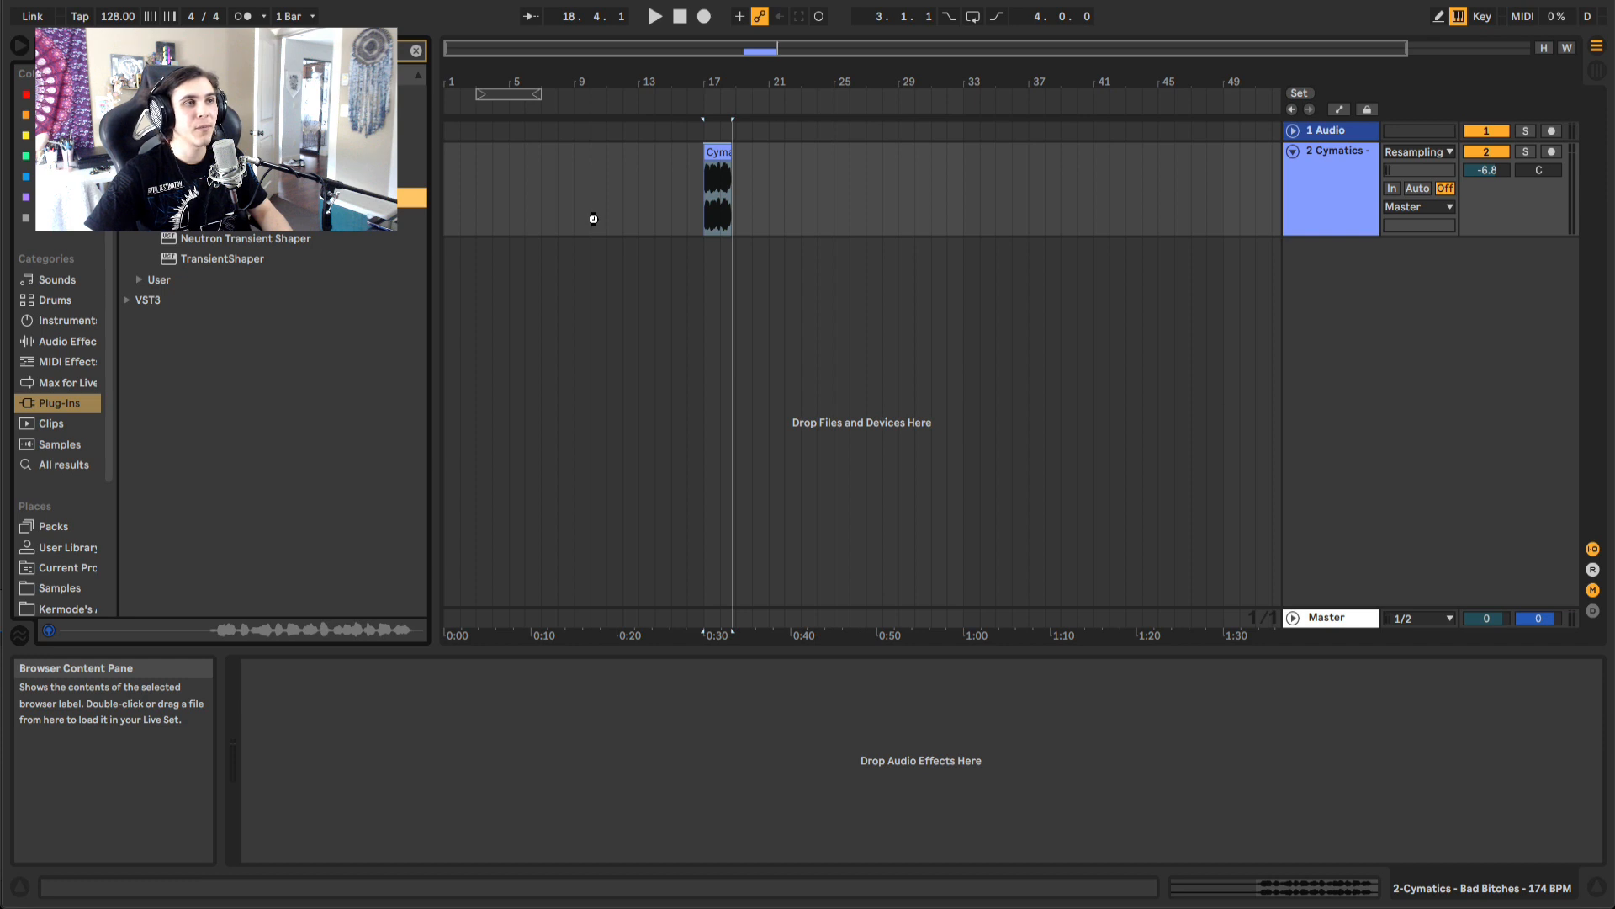
left_click_drag(594, 219, 595, 223)
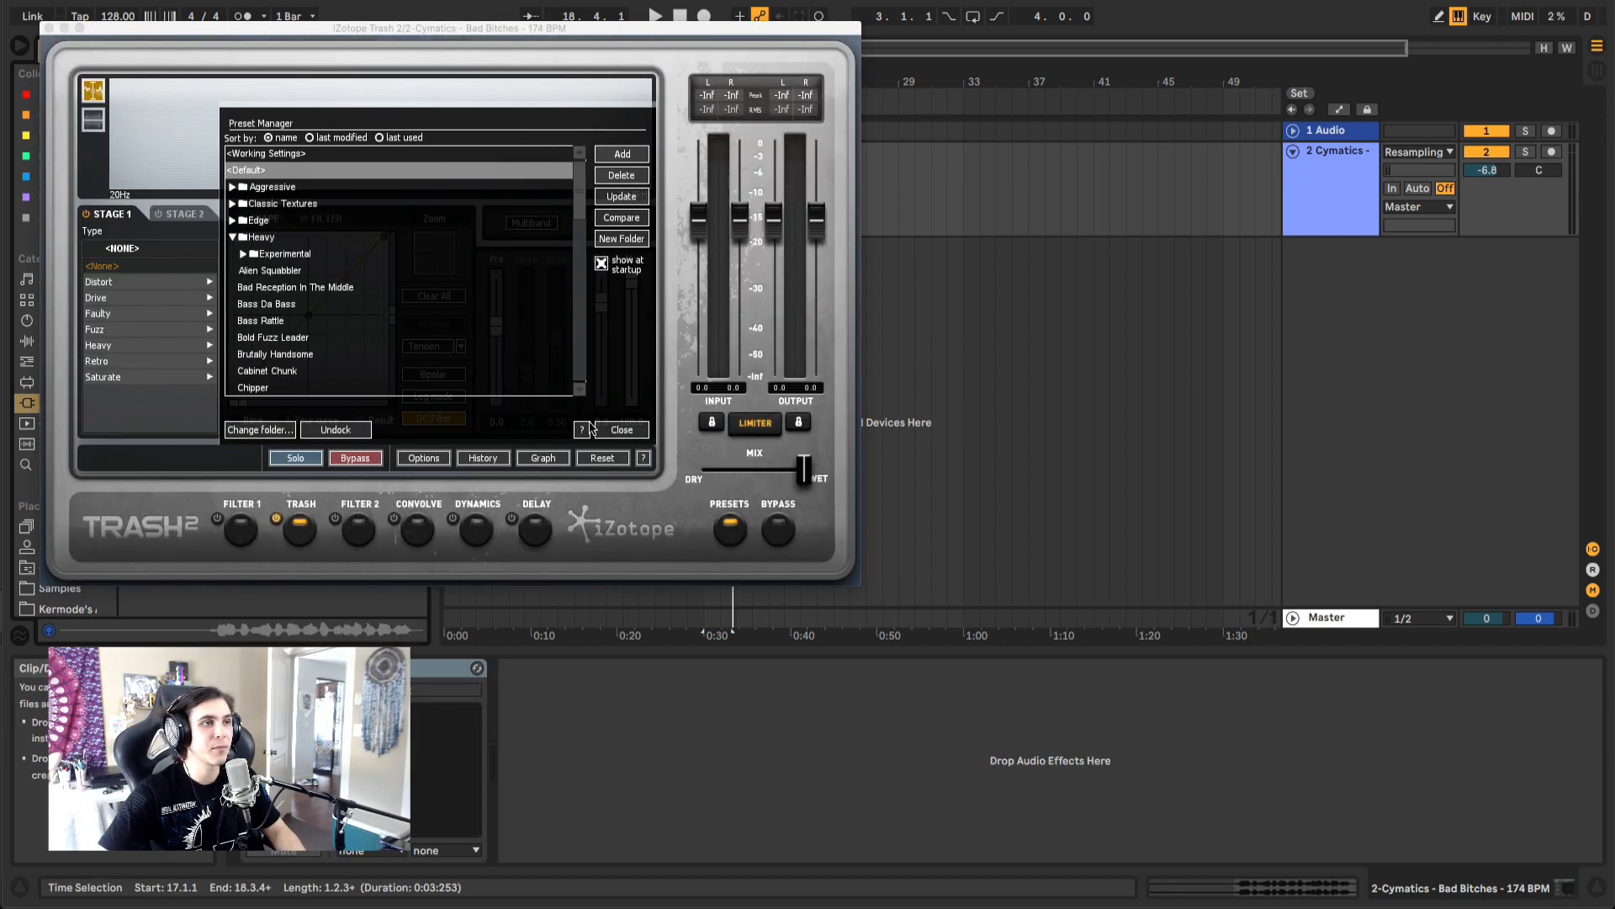
left_click(613, 429)
Set Trash 2's Stage 1 to the Dense type from the Distort category and audition the vocal
left_click(103, 283)
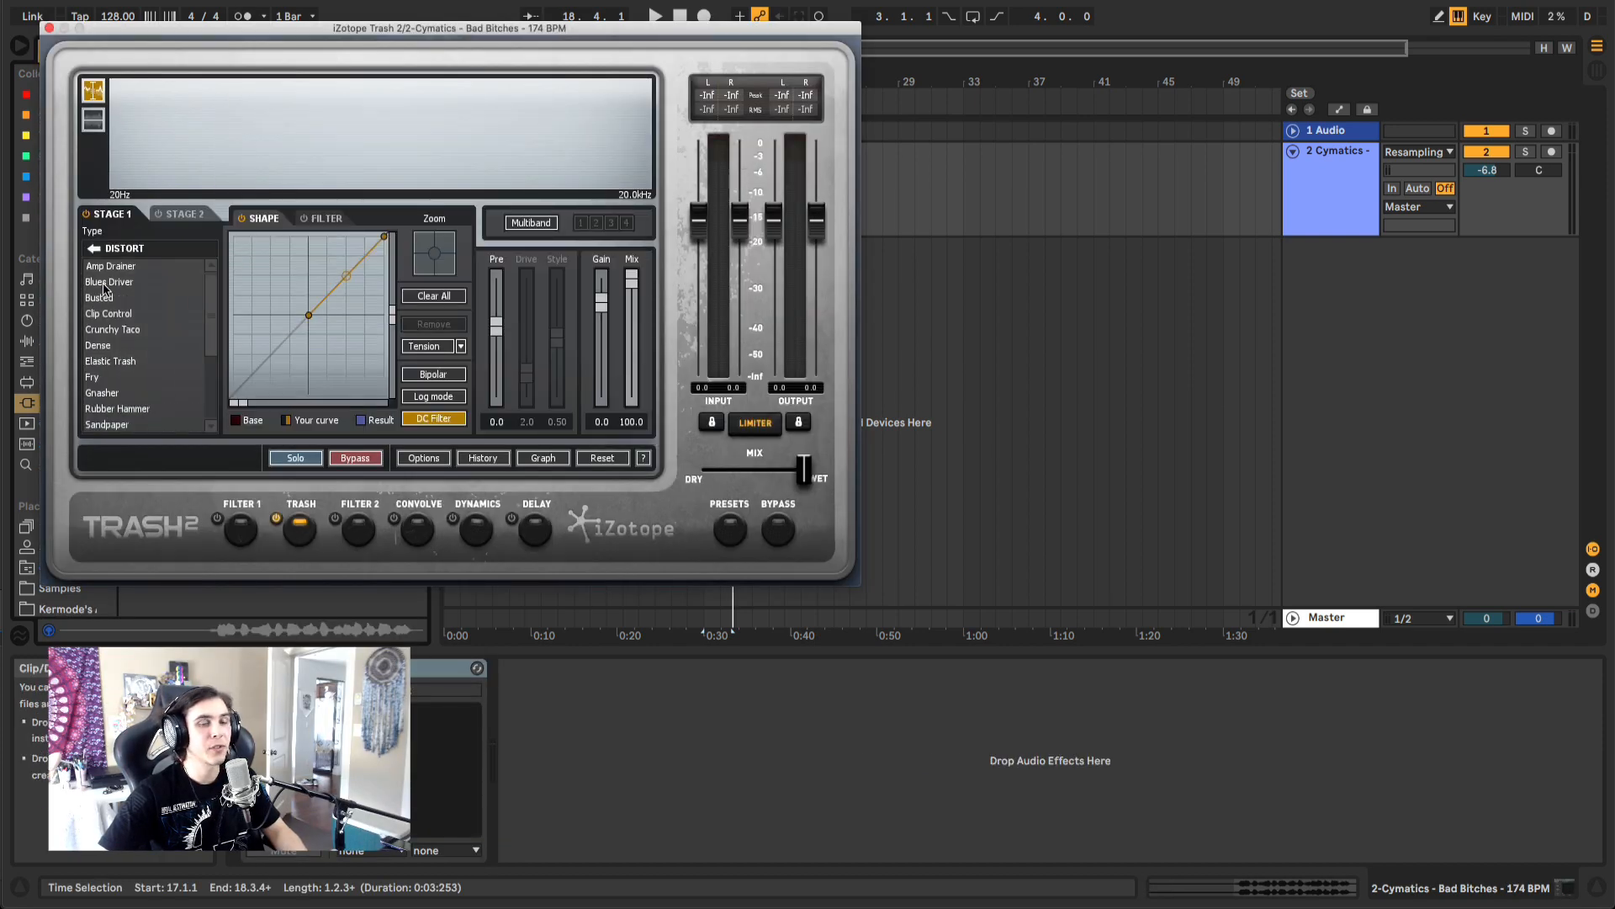
left_click(97, 345)
key("space")
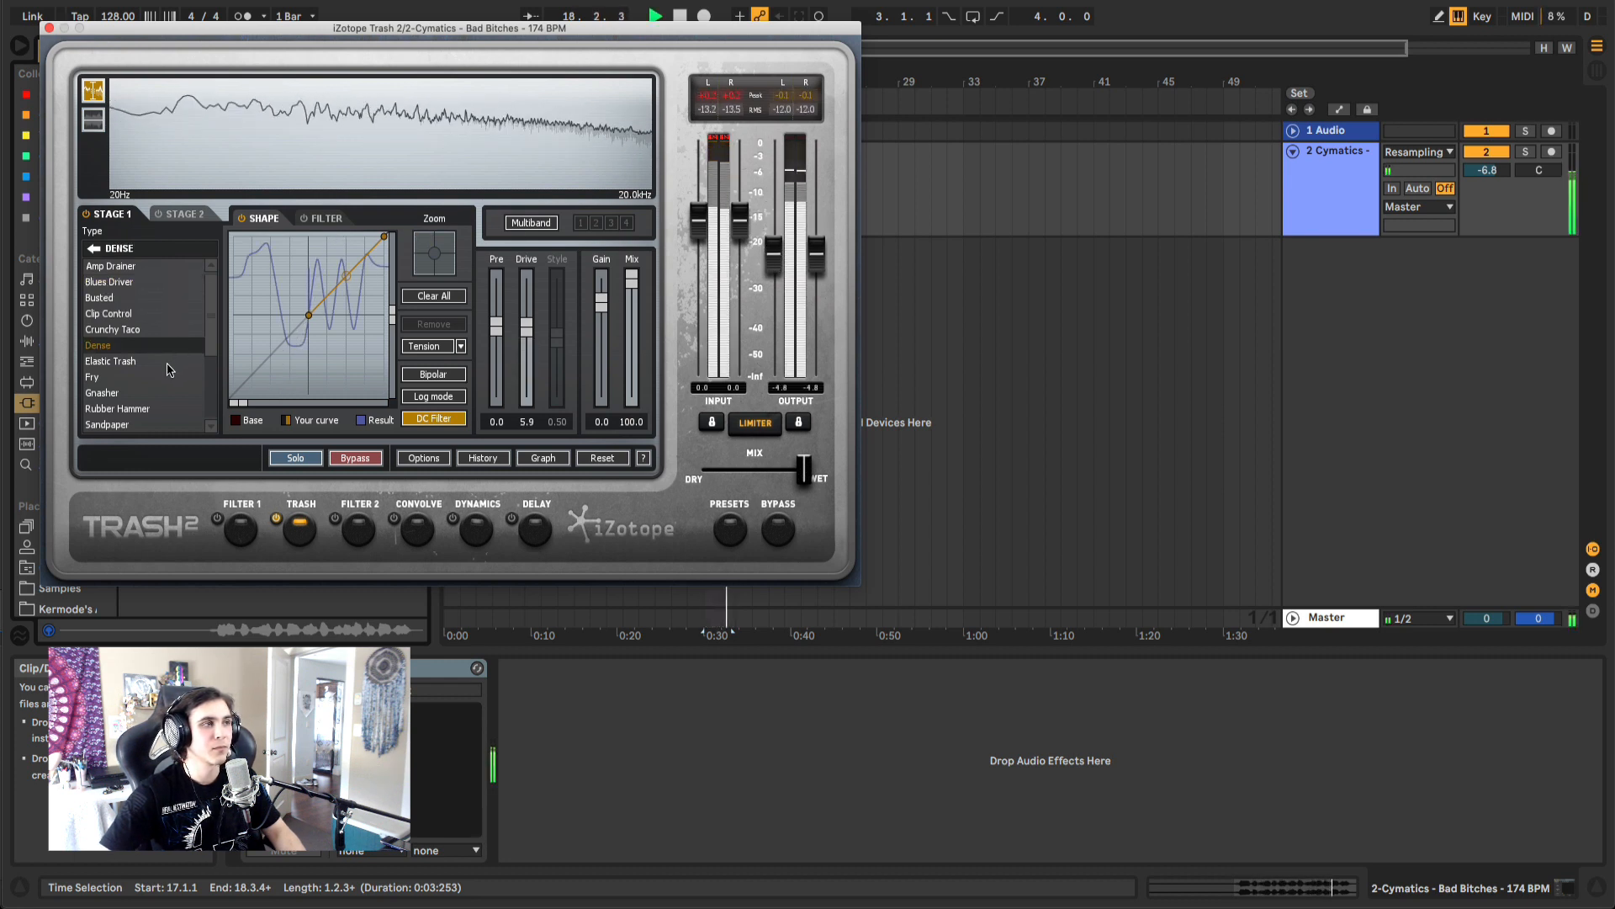
key("space")
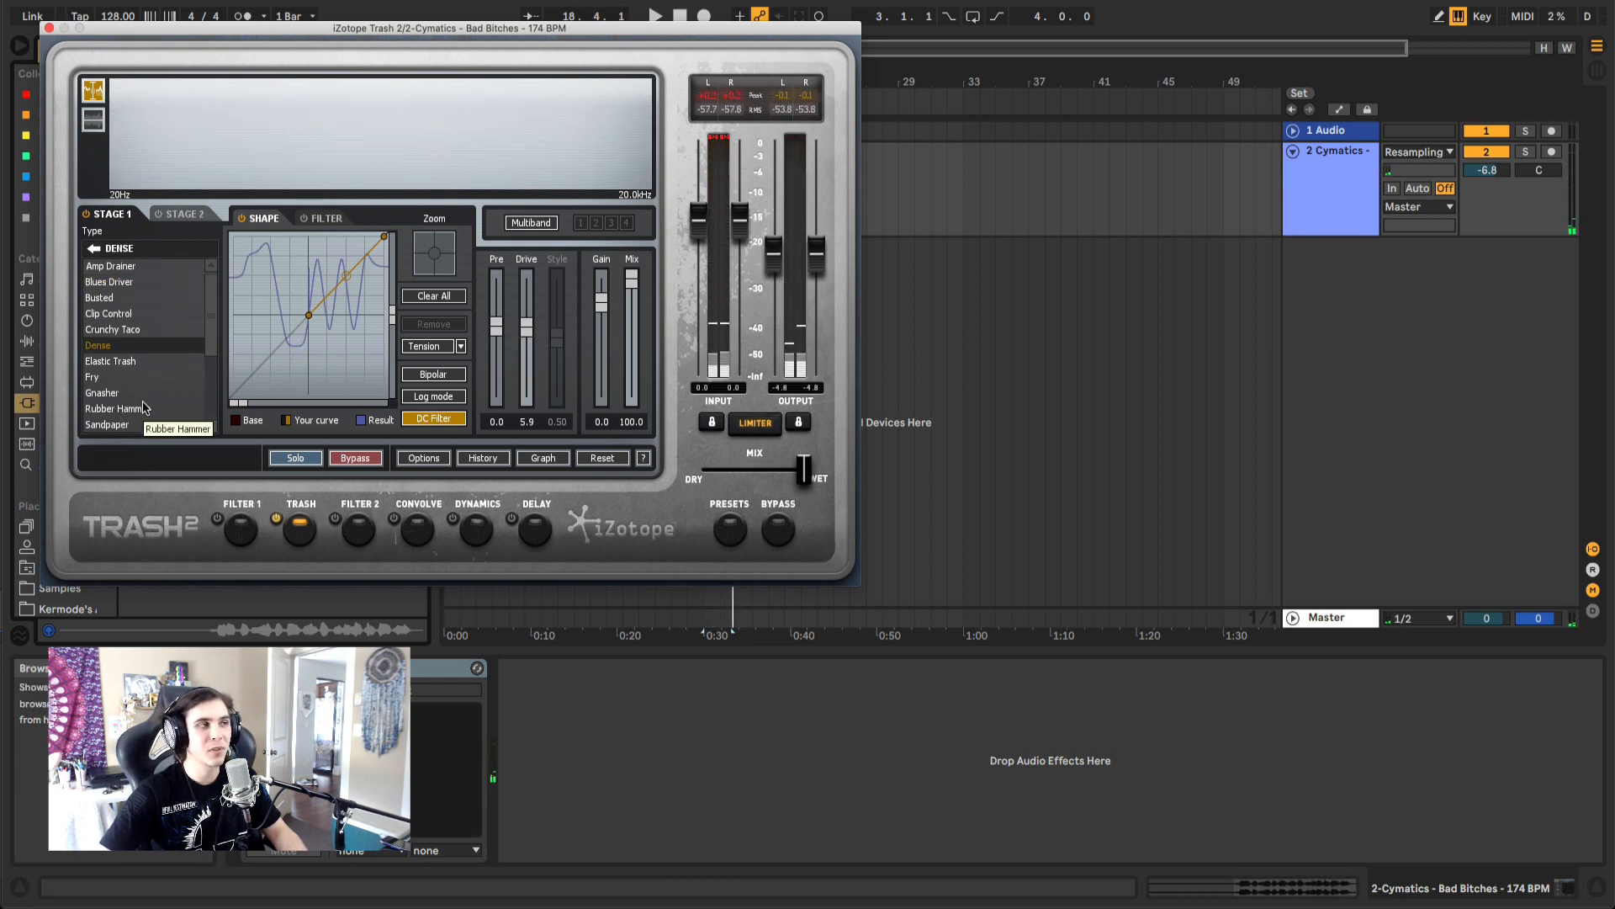
Audition the Rubber Hammer and Sandpaper distortion types on the vocal, leaving Stage 1 on Sandpaper
left_click(140, 409)
key("space")
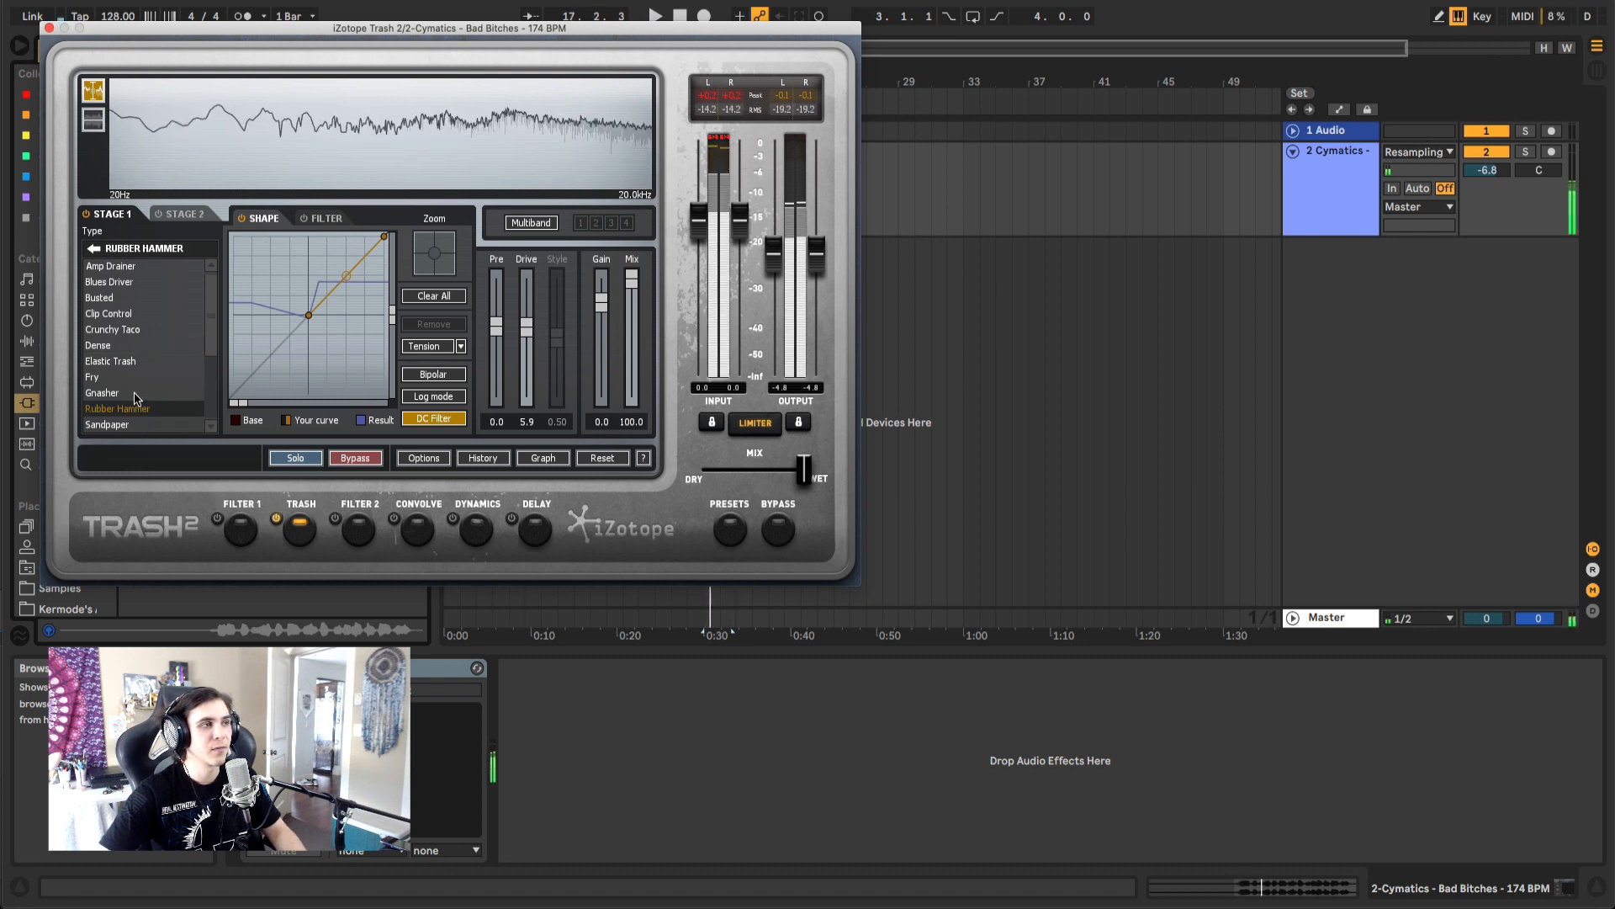
key("Up")
left_click(133, 424)
key("space")
key("space")
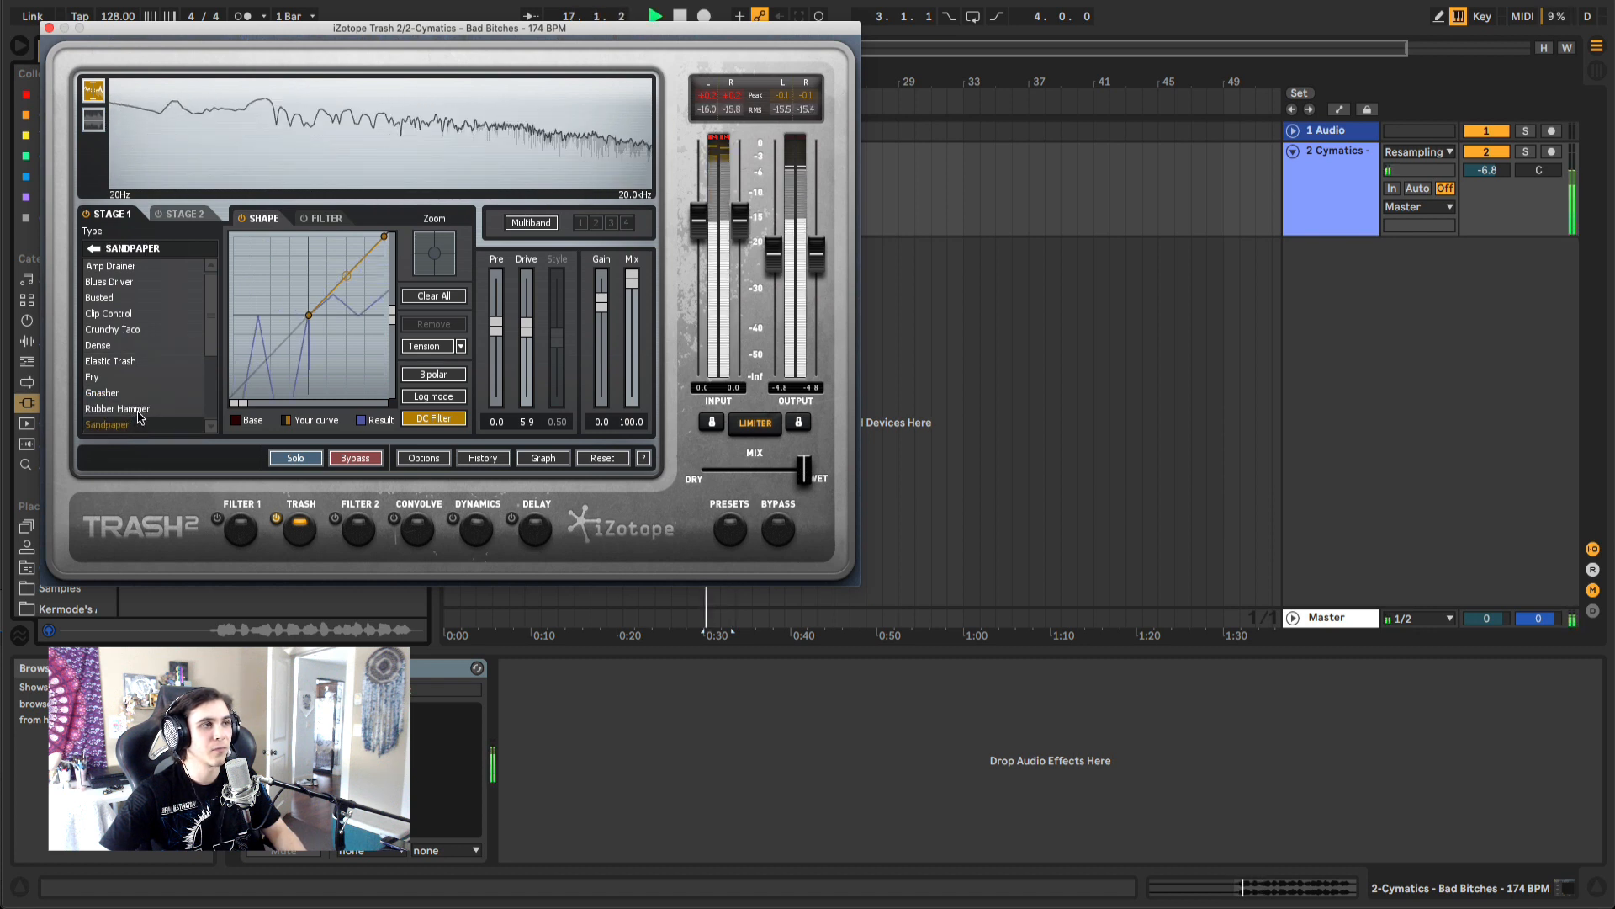
Raise the Stage 1 Drive to 9.3 and audition the vocal with the Sandpaper distortion
key("space")
left_click_drag(526, 312, 527, 284)
key("space")
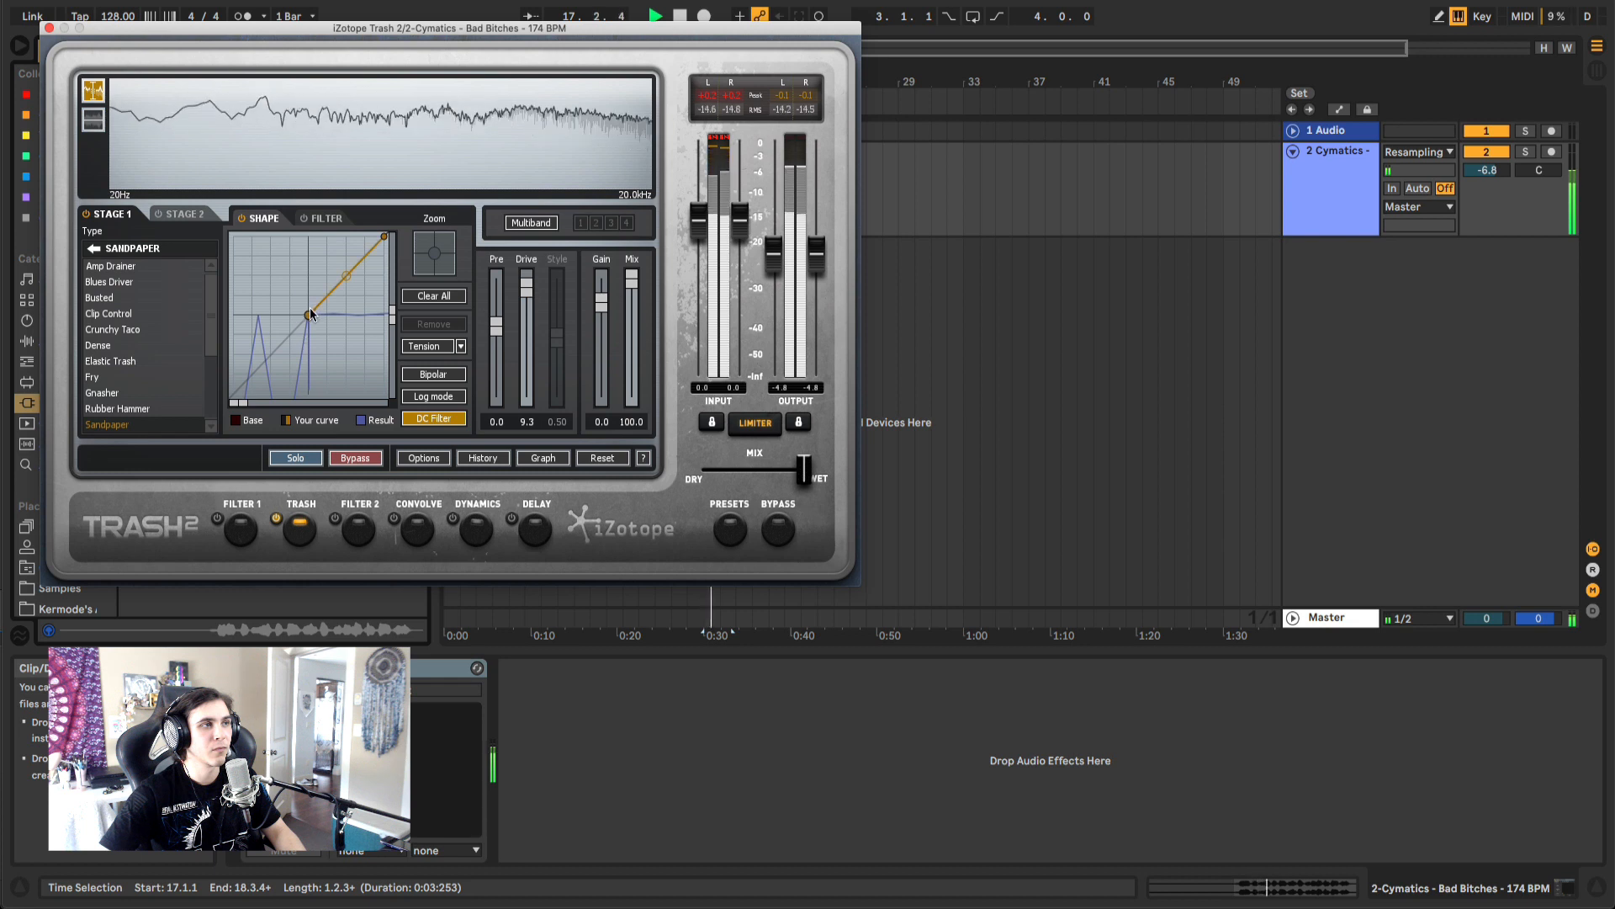
key("space")
key("space")
Bend the Stage 1 shaping curve so it stays flat before rising steeply at its end, and audition the vocal
left_click_drag(346, 276, 355, 311)
key("space")
key("space")
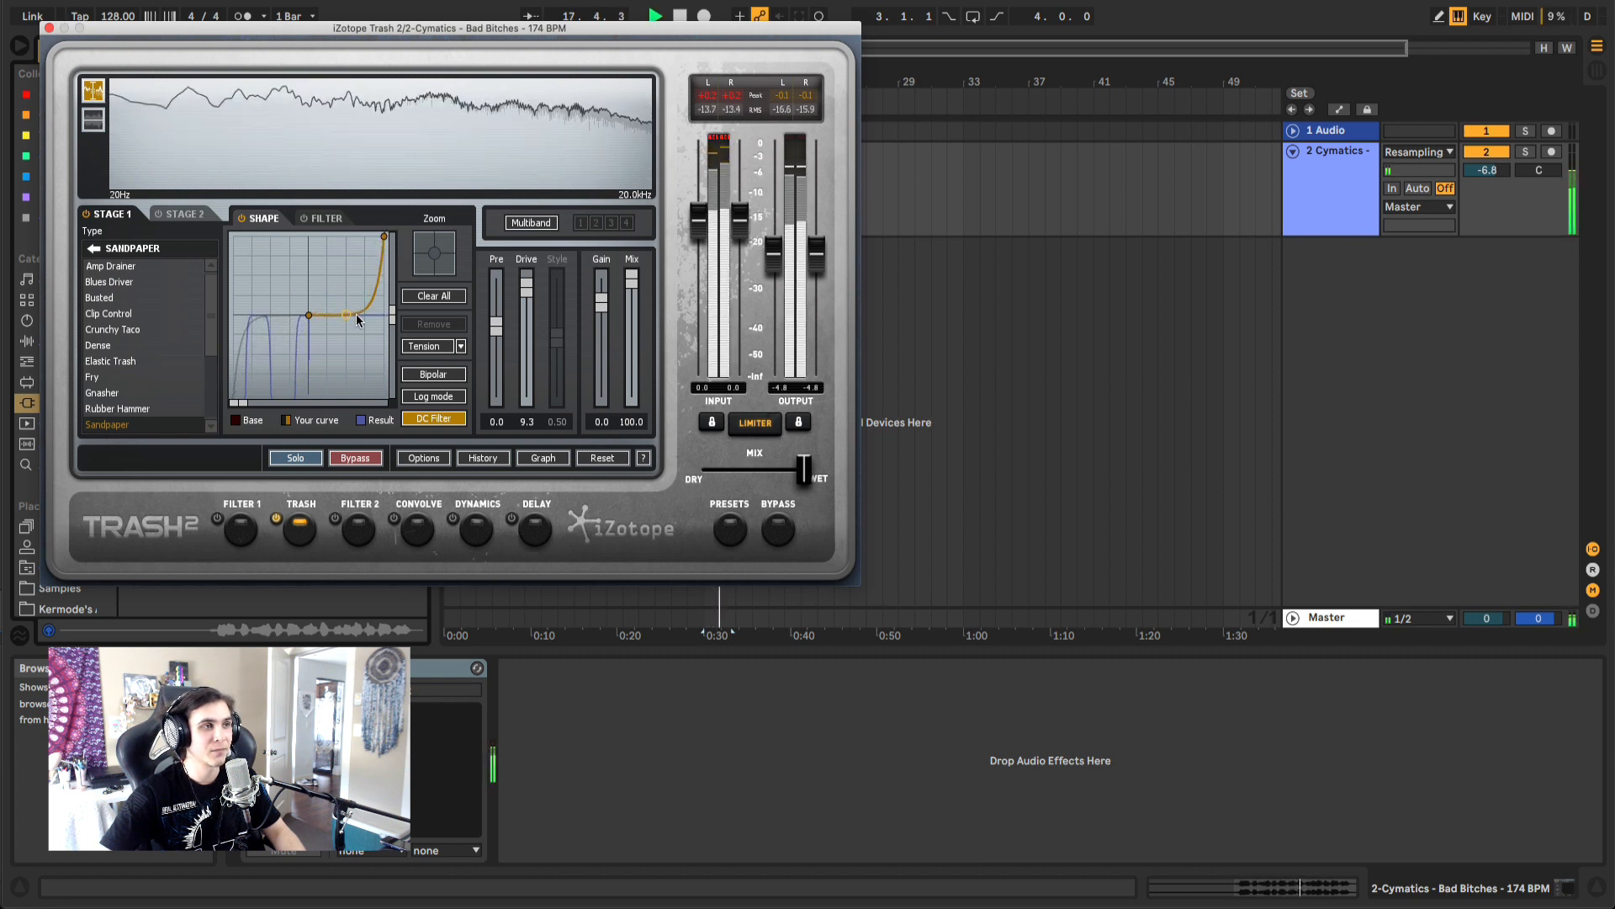
key("space")
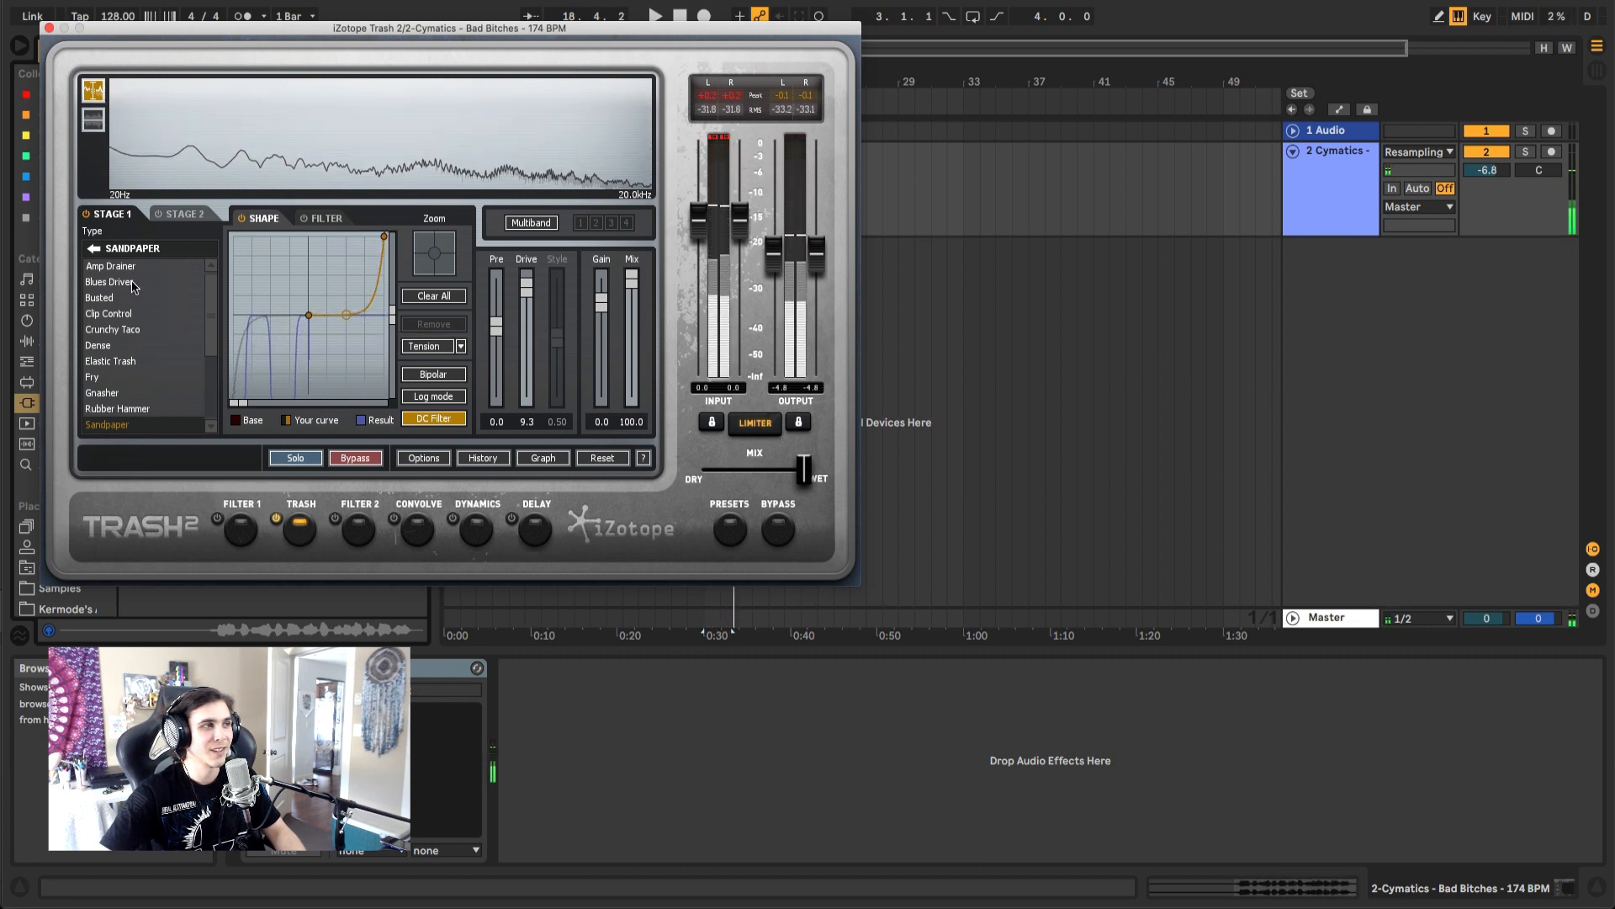
Try the Retro type Rusty Bits with Drive at 3.0 and a descending shaping curve, and switch Stage 1 to Faulty Transistor
left_click(93, 250)
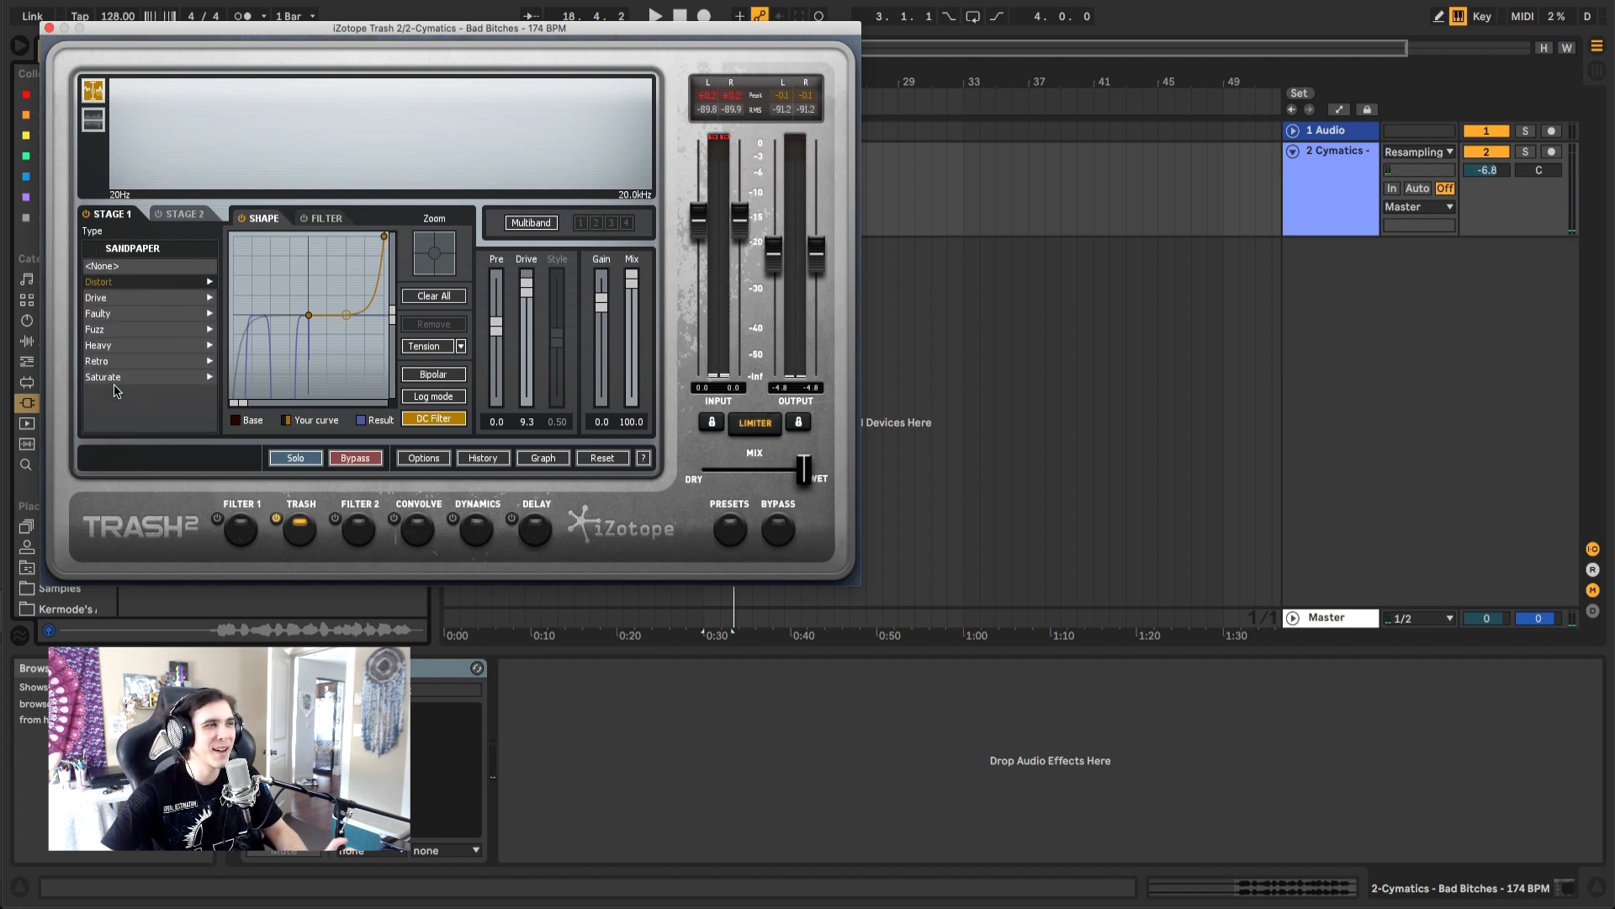
left_click(97, 362)
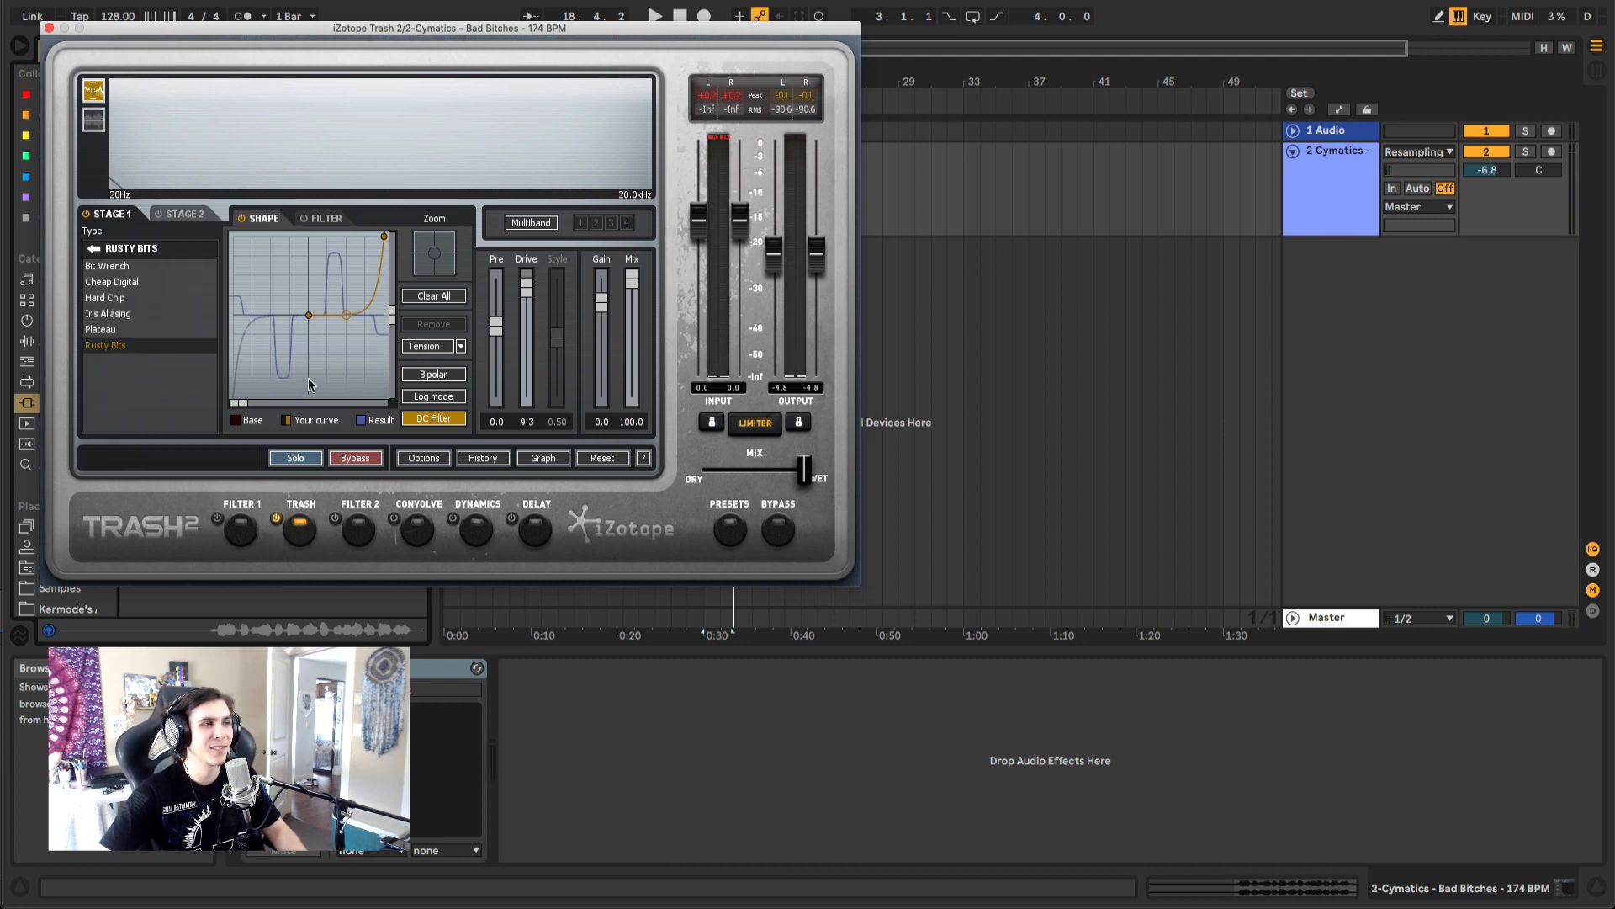
left_click(95, 250)
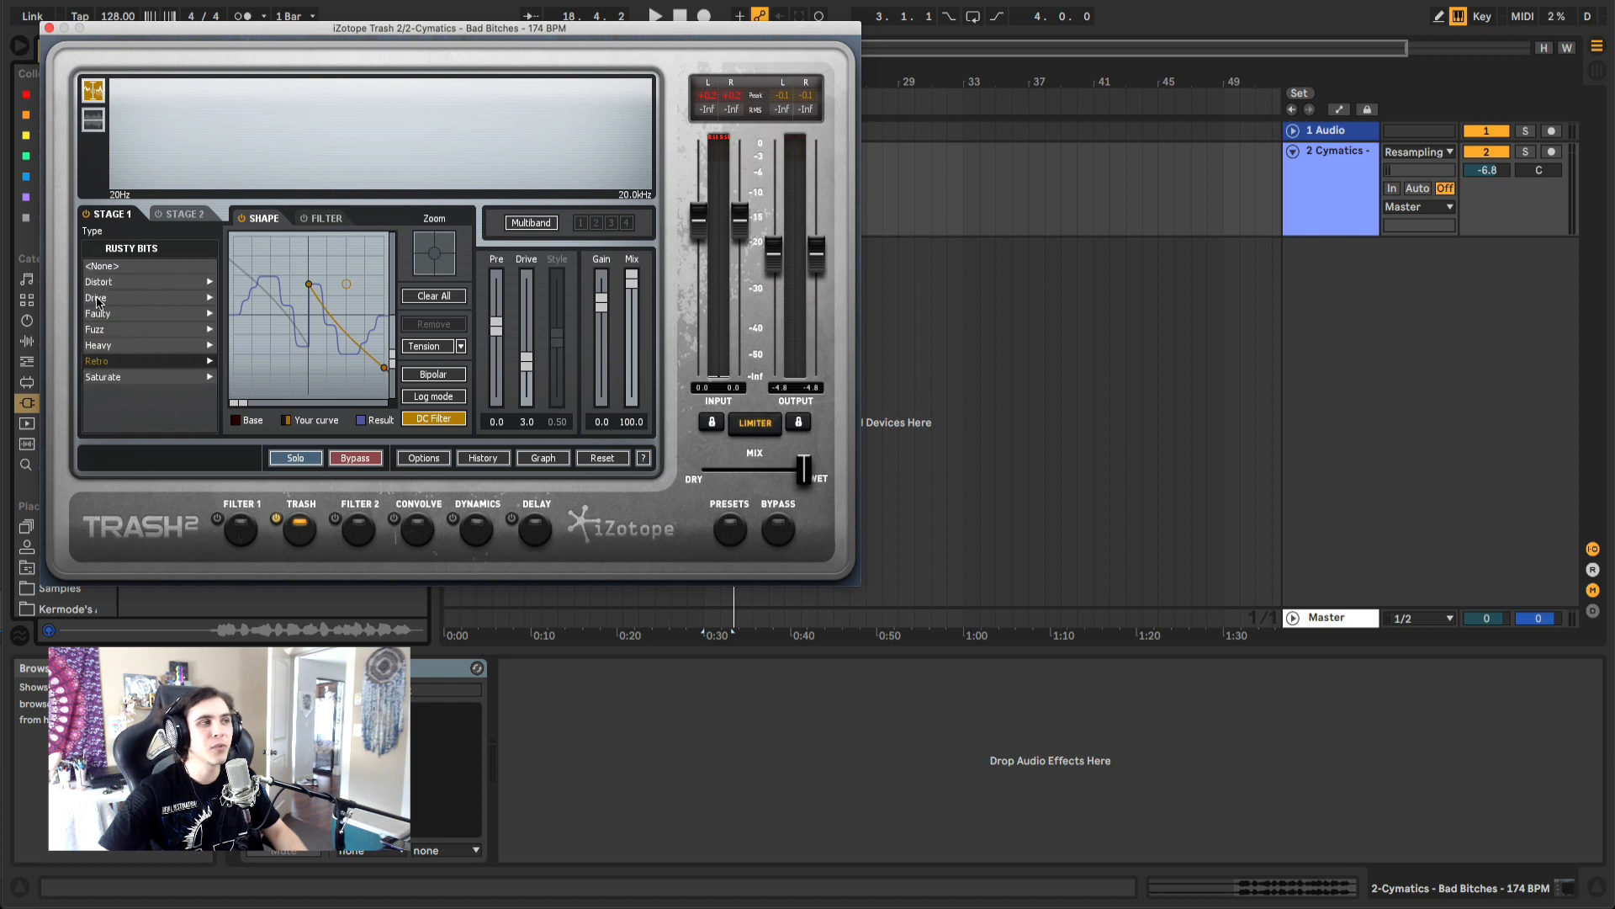
left_click(104, 316)
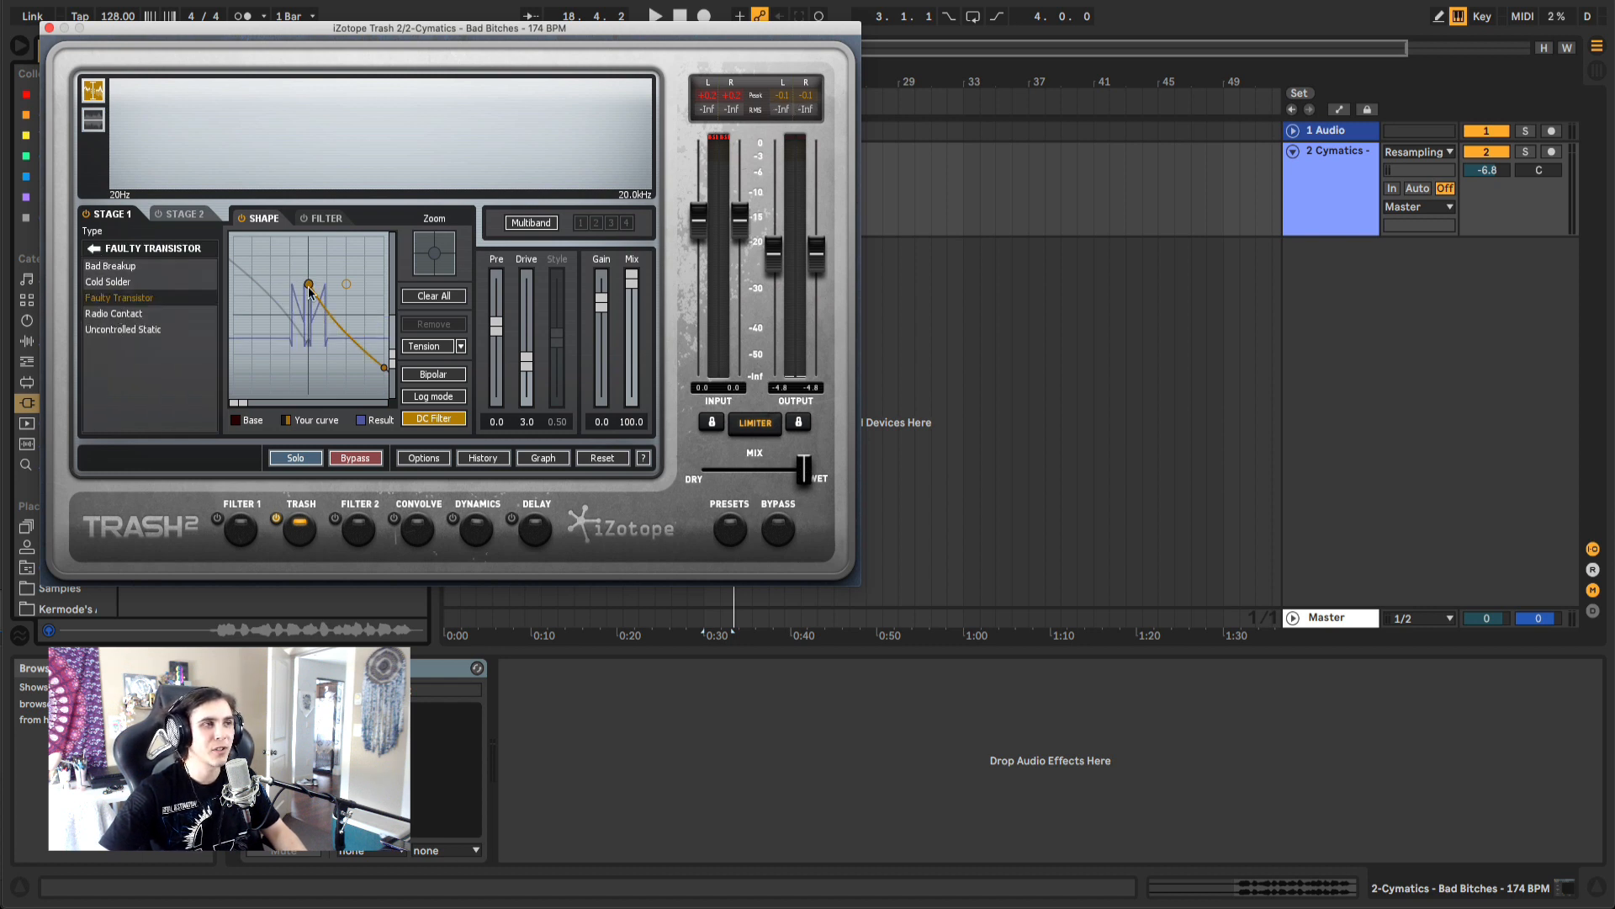
Audition Faulty Transistor with the shaping curve's first point pulled below the midline, and close Trash 2 to open the vocal clip
key("space")
left_click_drag(309, 289, 311, 334)
key("space")
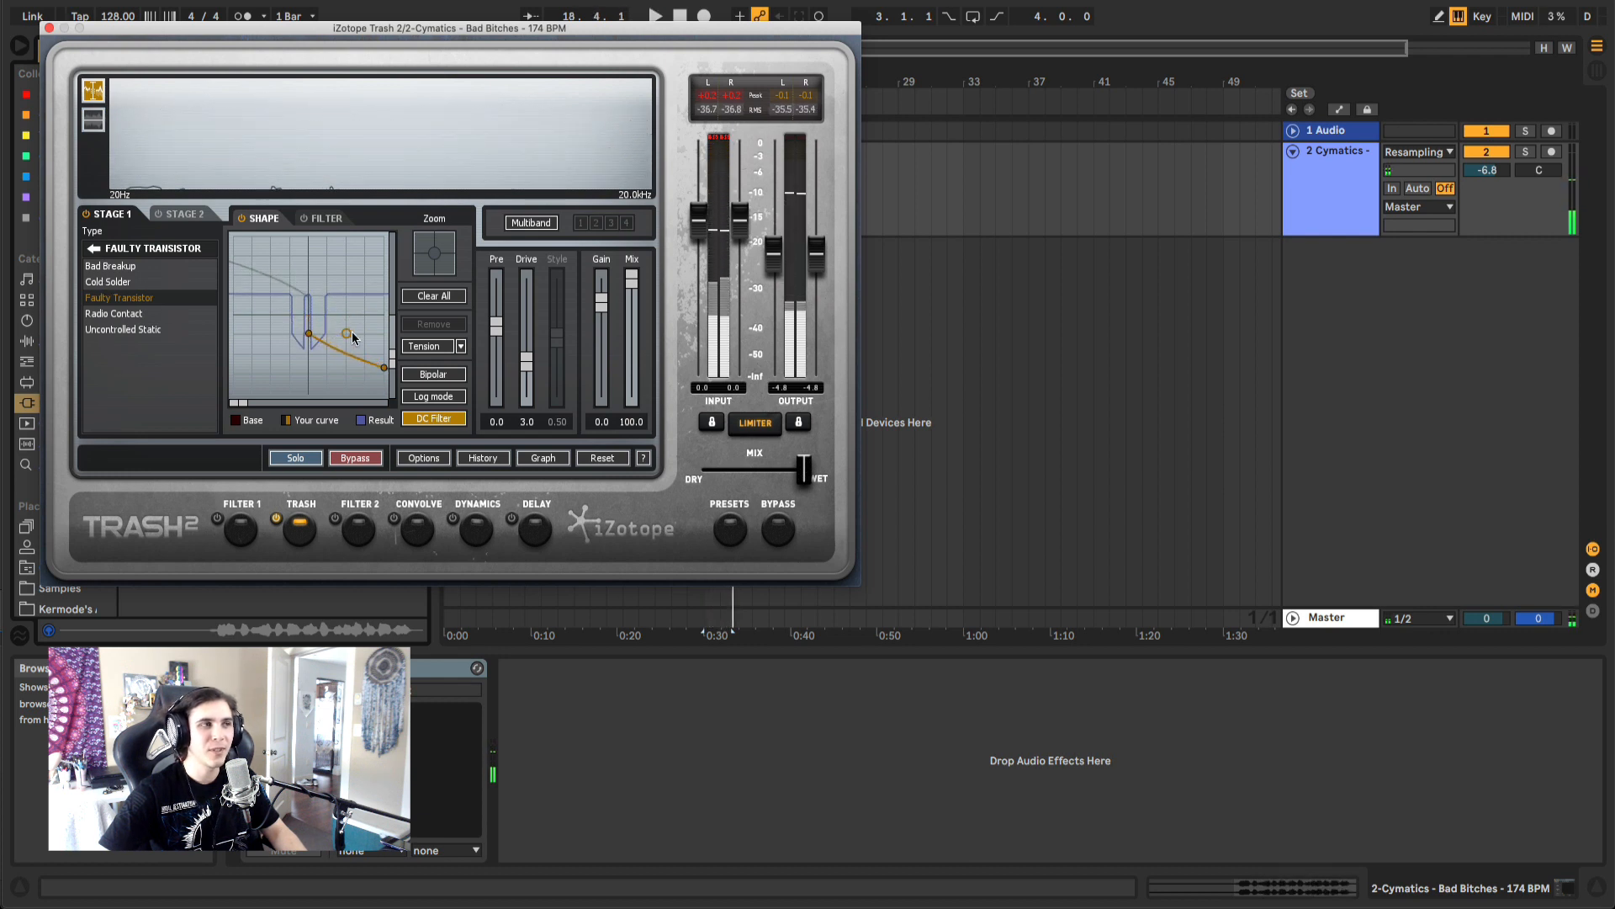
key("space")
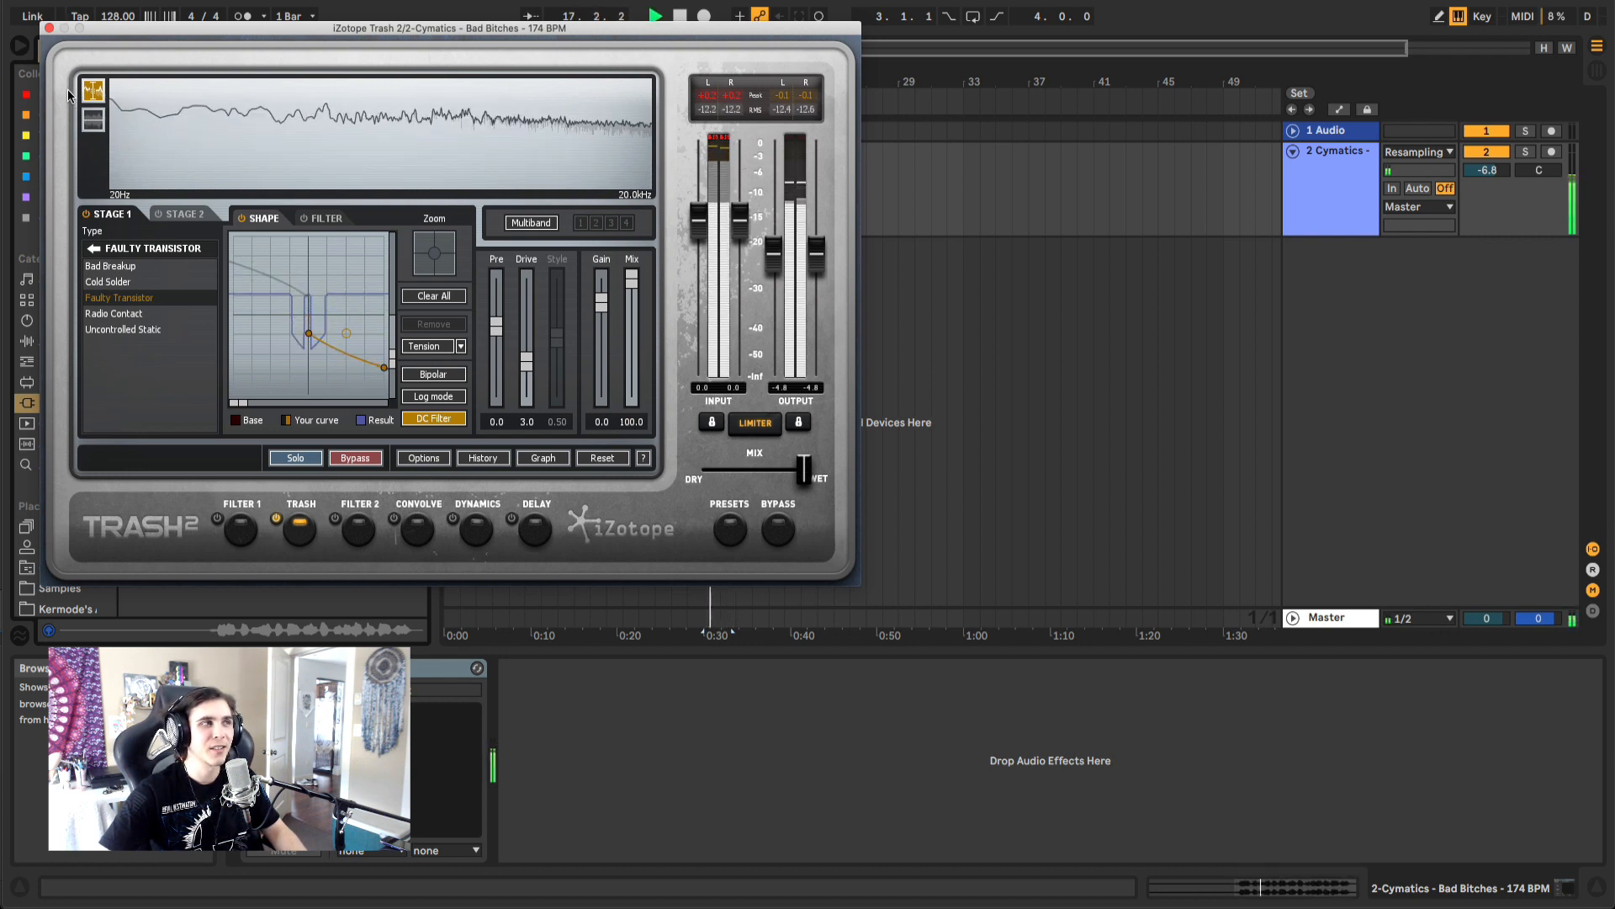
left_click(49, 29)
double_click(717, 152)
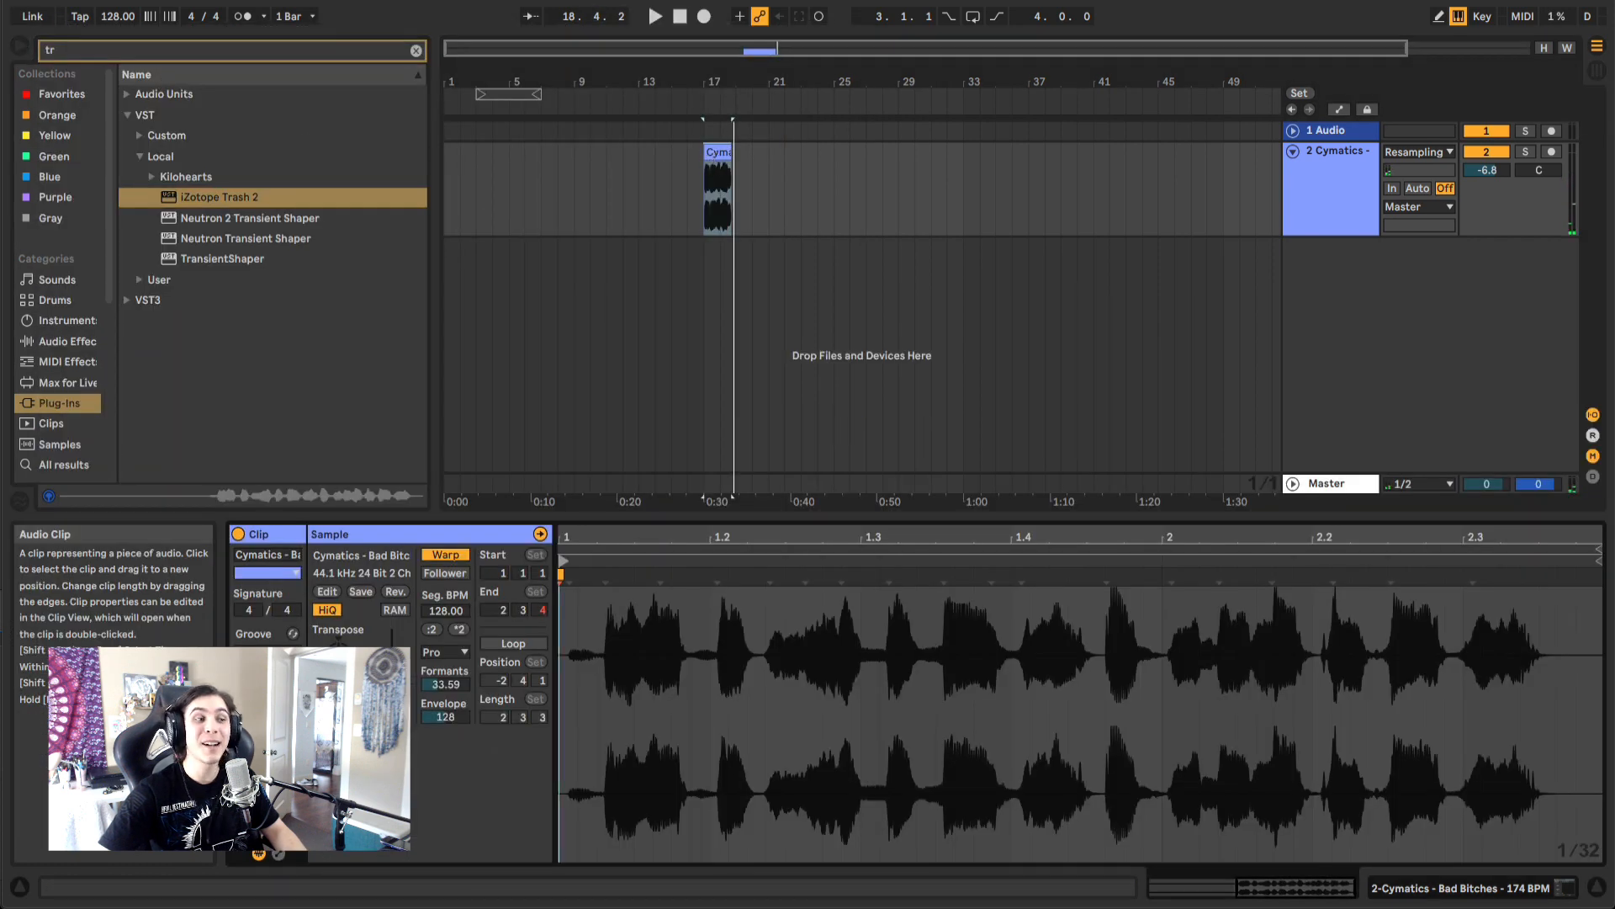
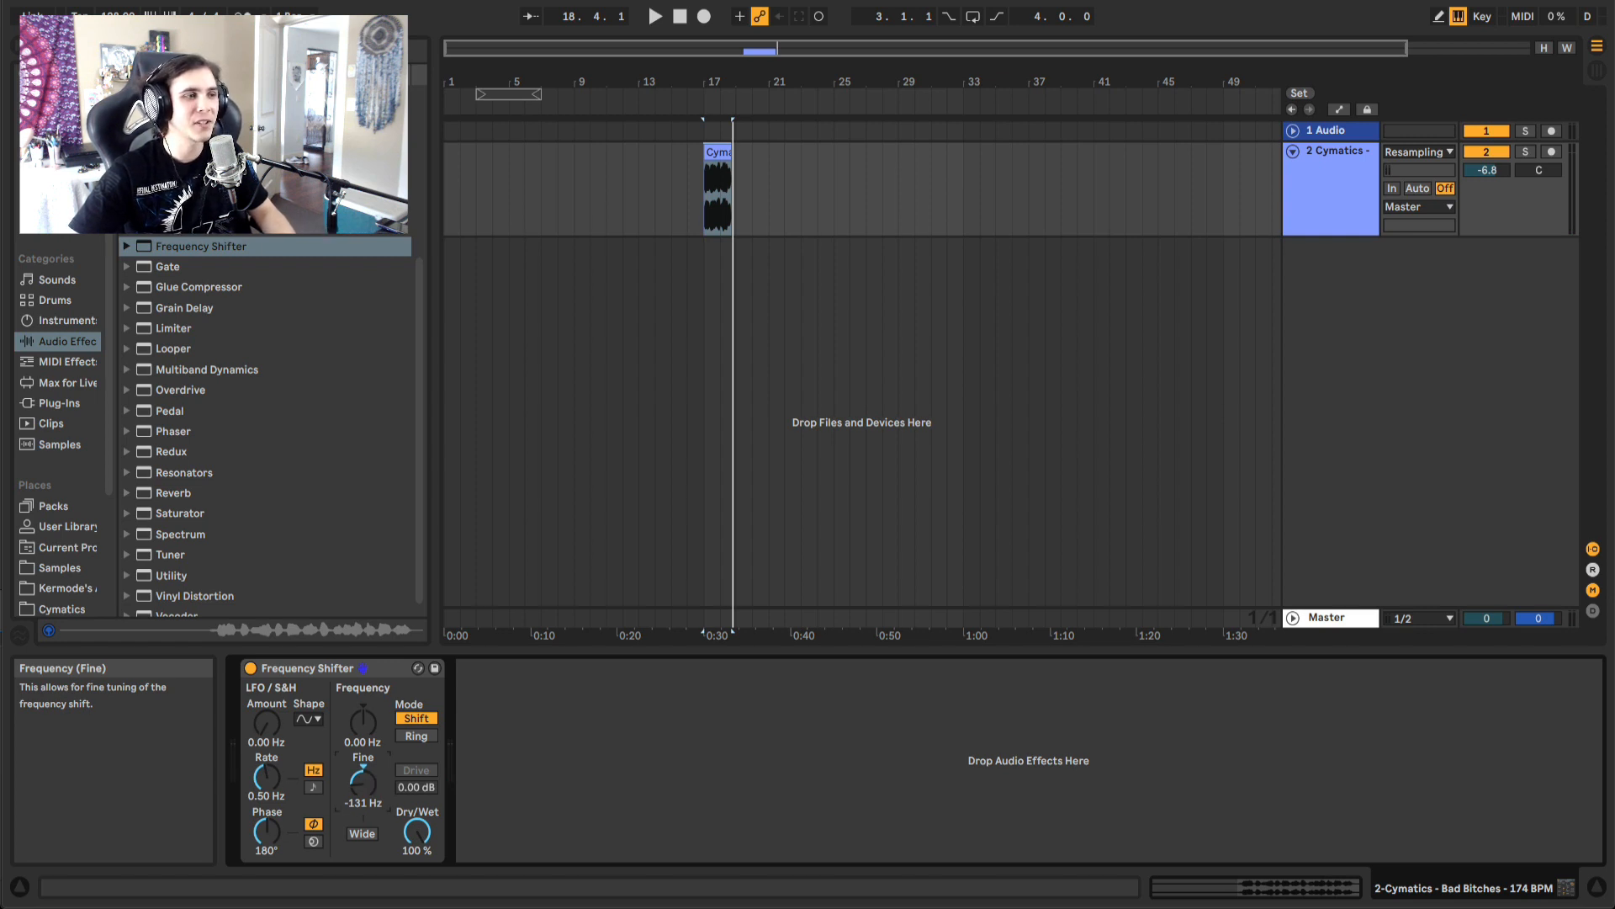
Set the Frequency Shifter's Fine frequency to -153 Hz while auditioning the vocal, and open the vocal clip's settings
key("space")
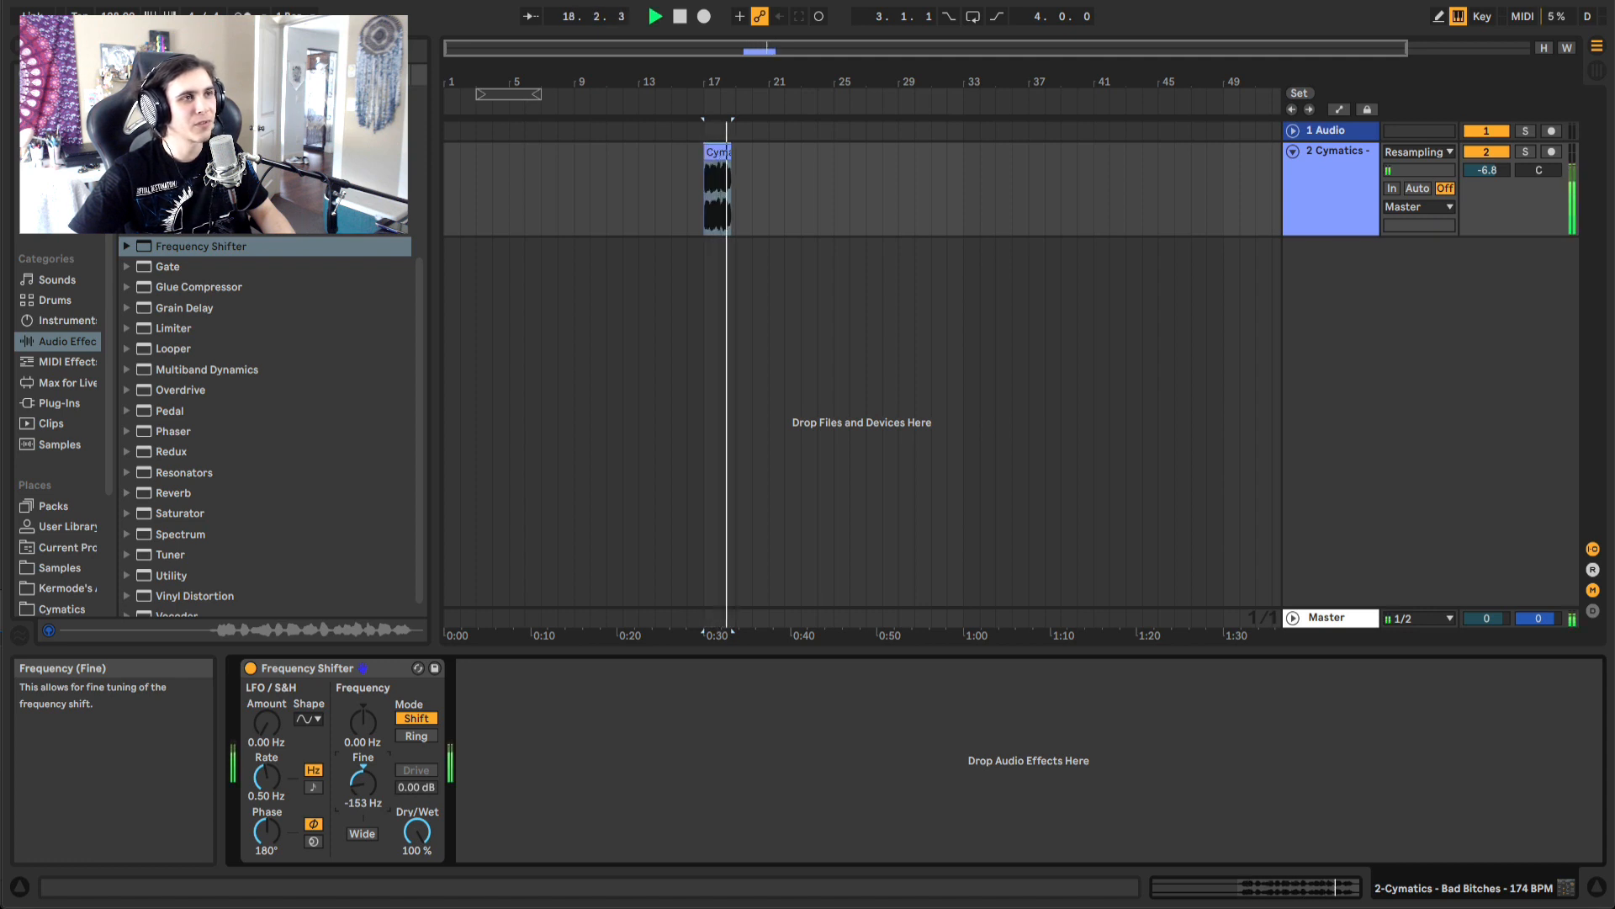
key("space")
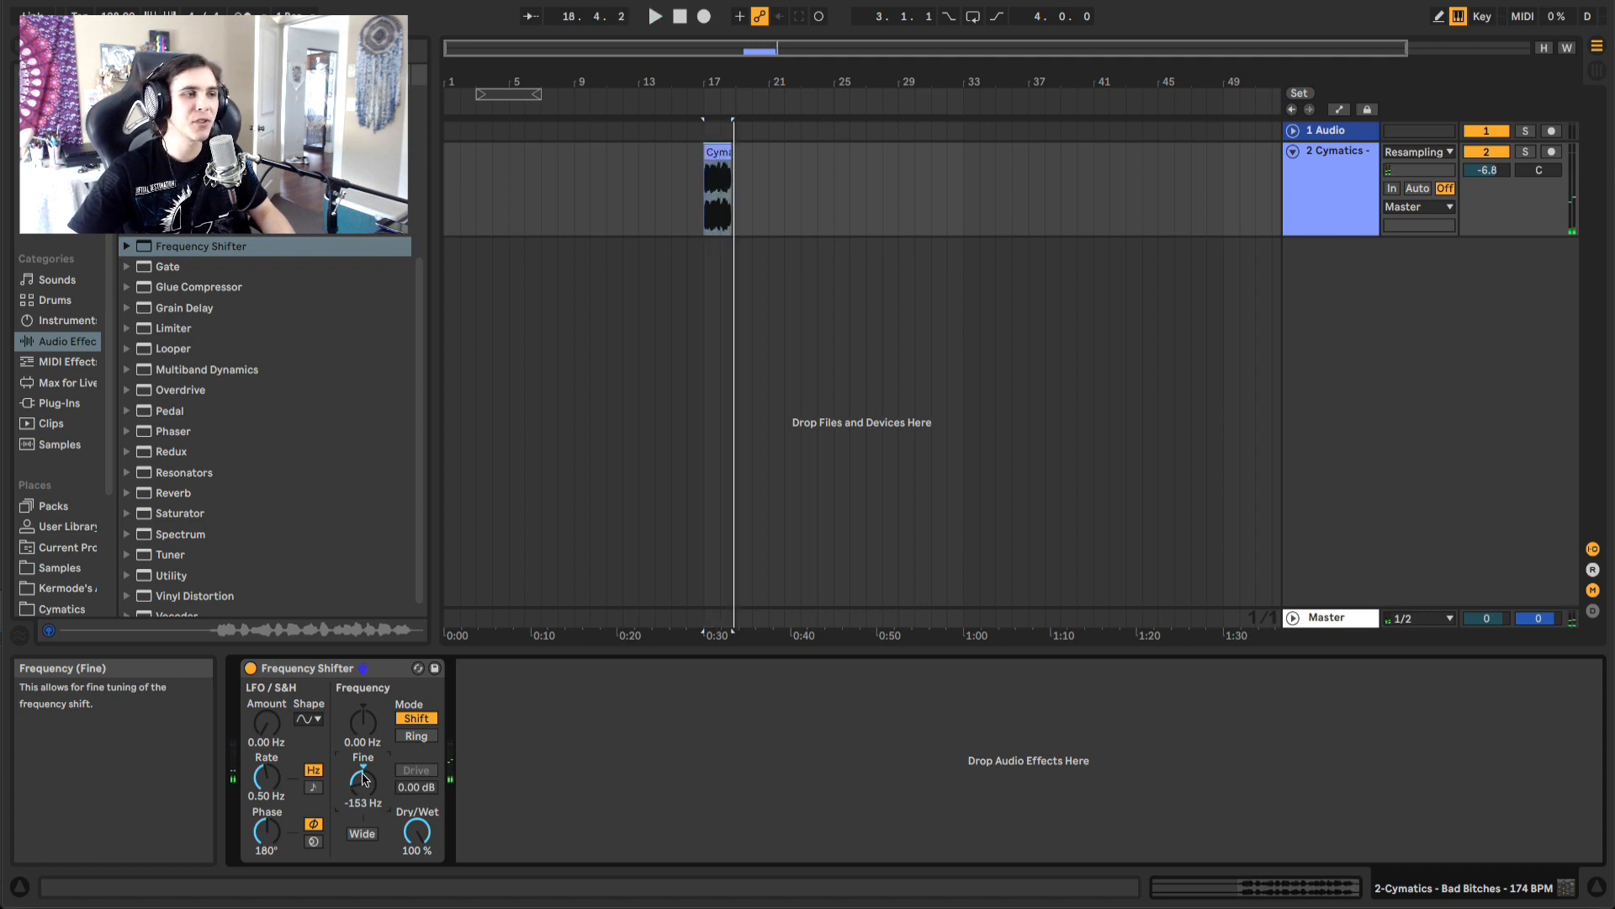
double_click(717, 181)
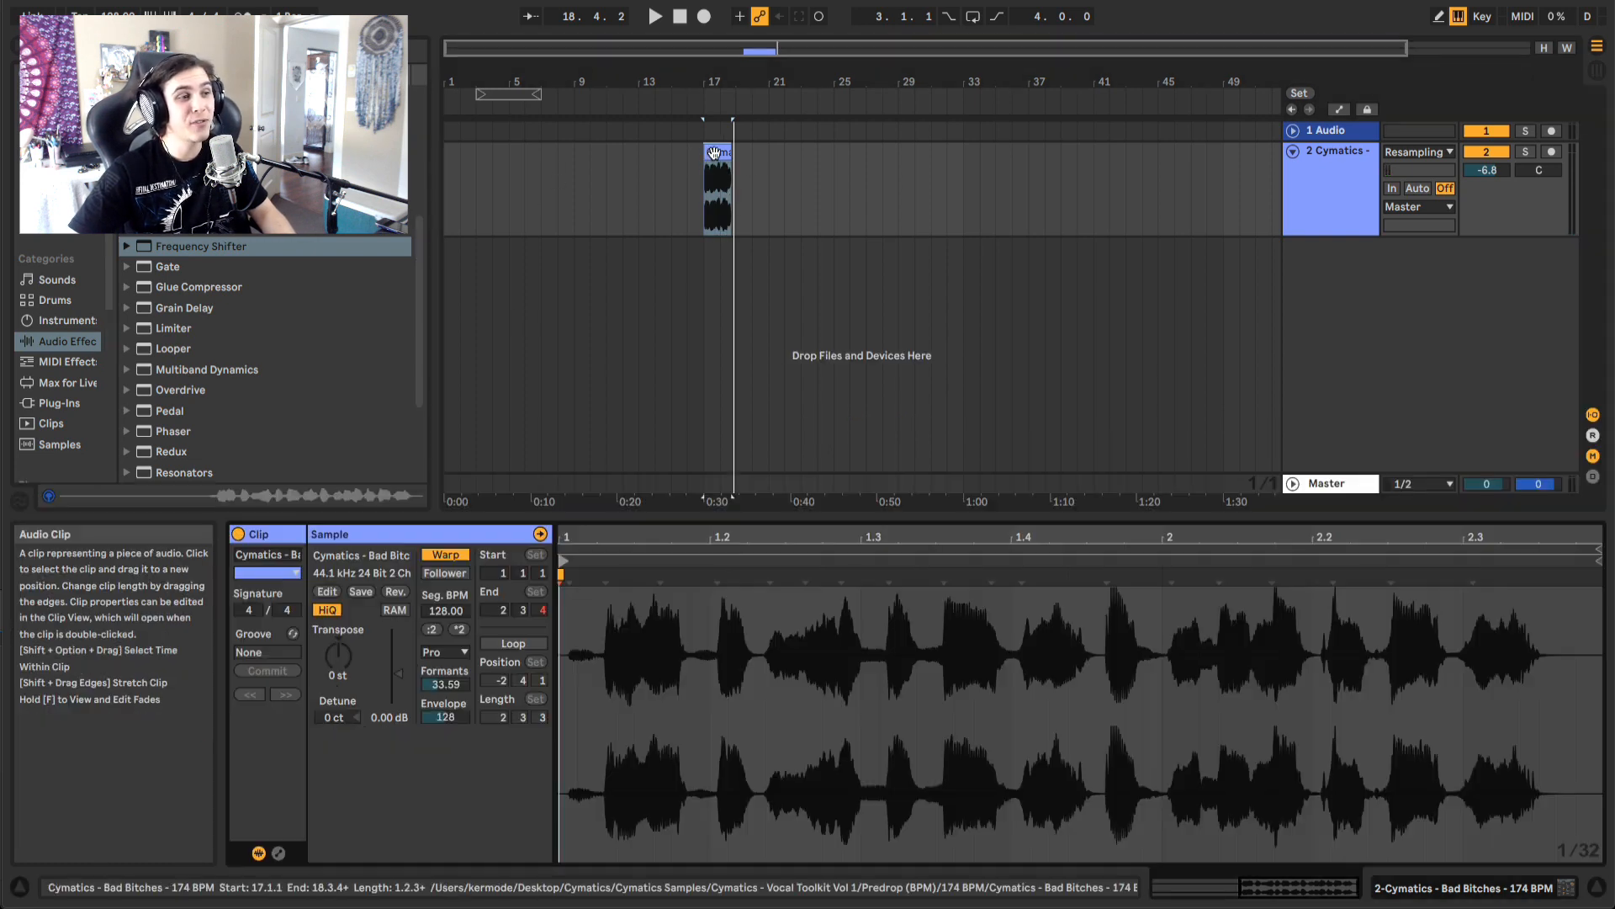
Transpose the vocal clip up 6 semitones and set its Formants to 82.81 while auditioning it
left_click_drag(336, 671, 337, 648)
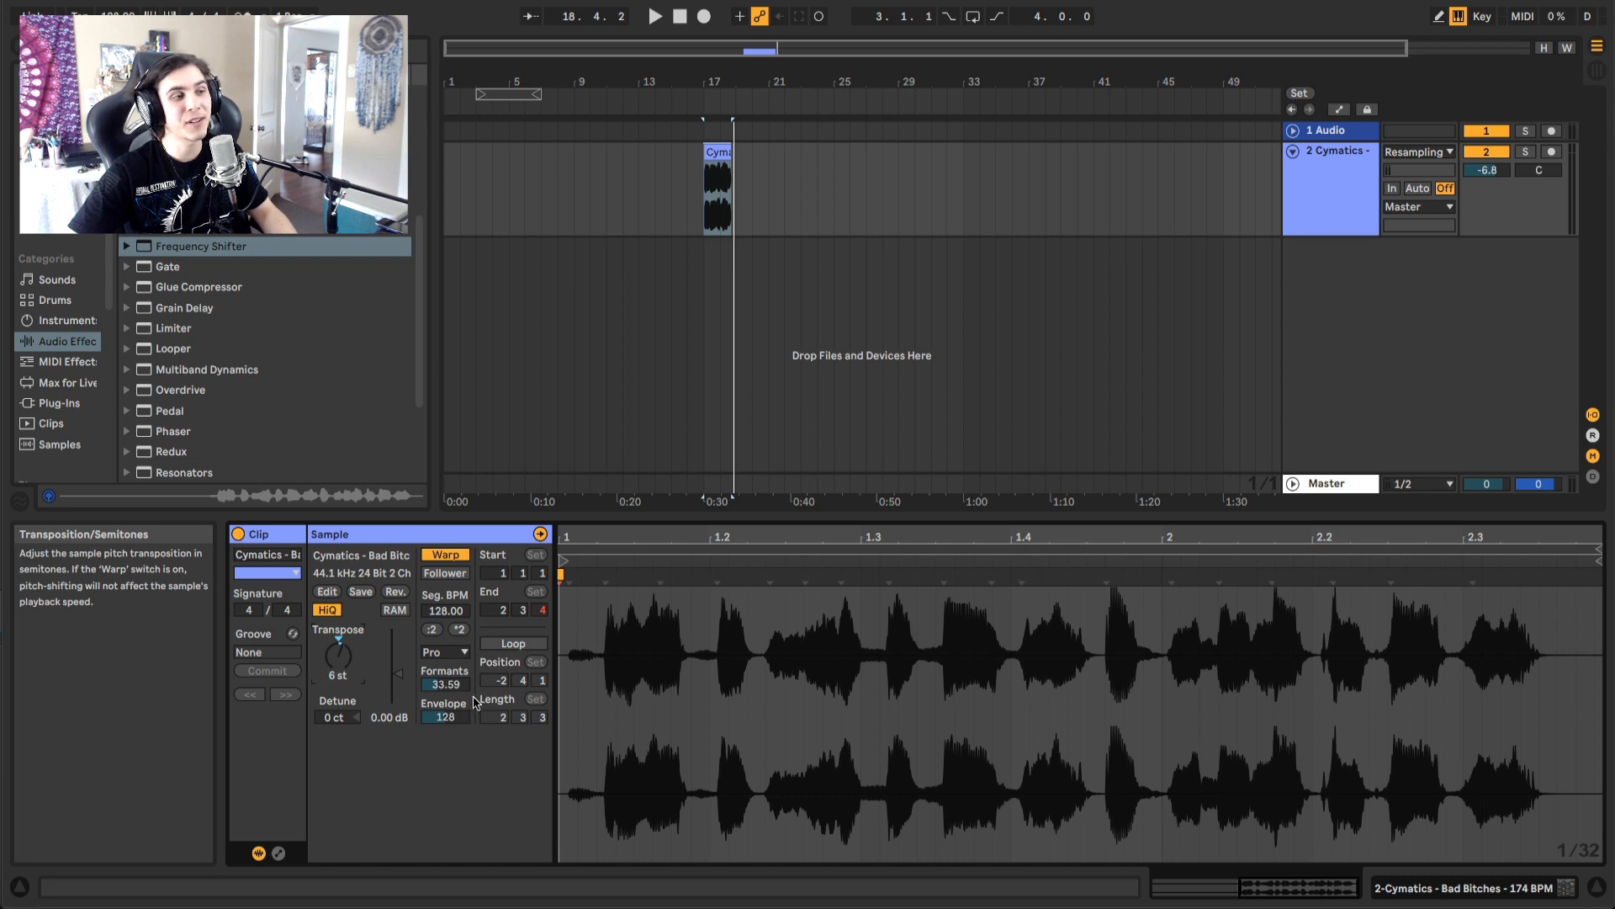
key("space")
left_click_drag(446, 684, 446, 639)
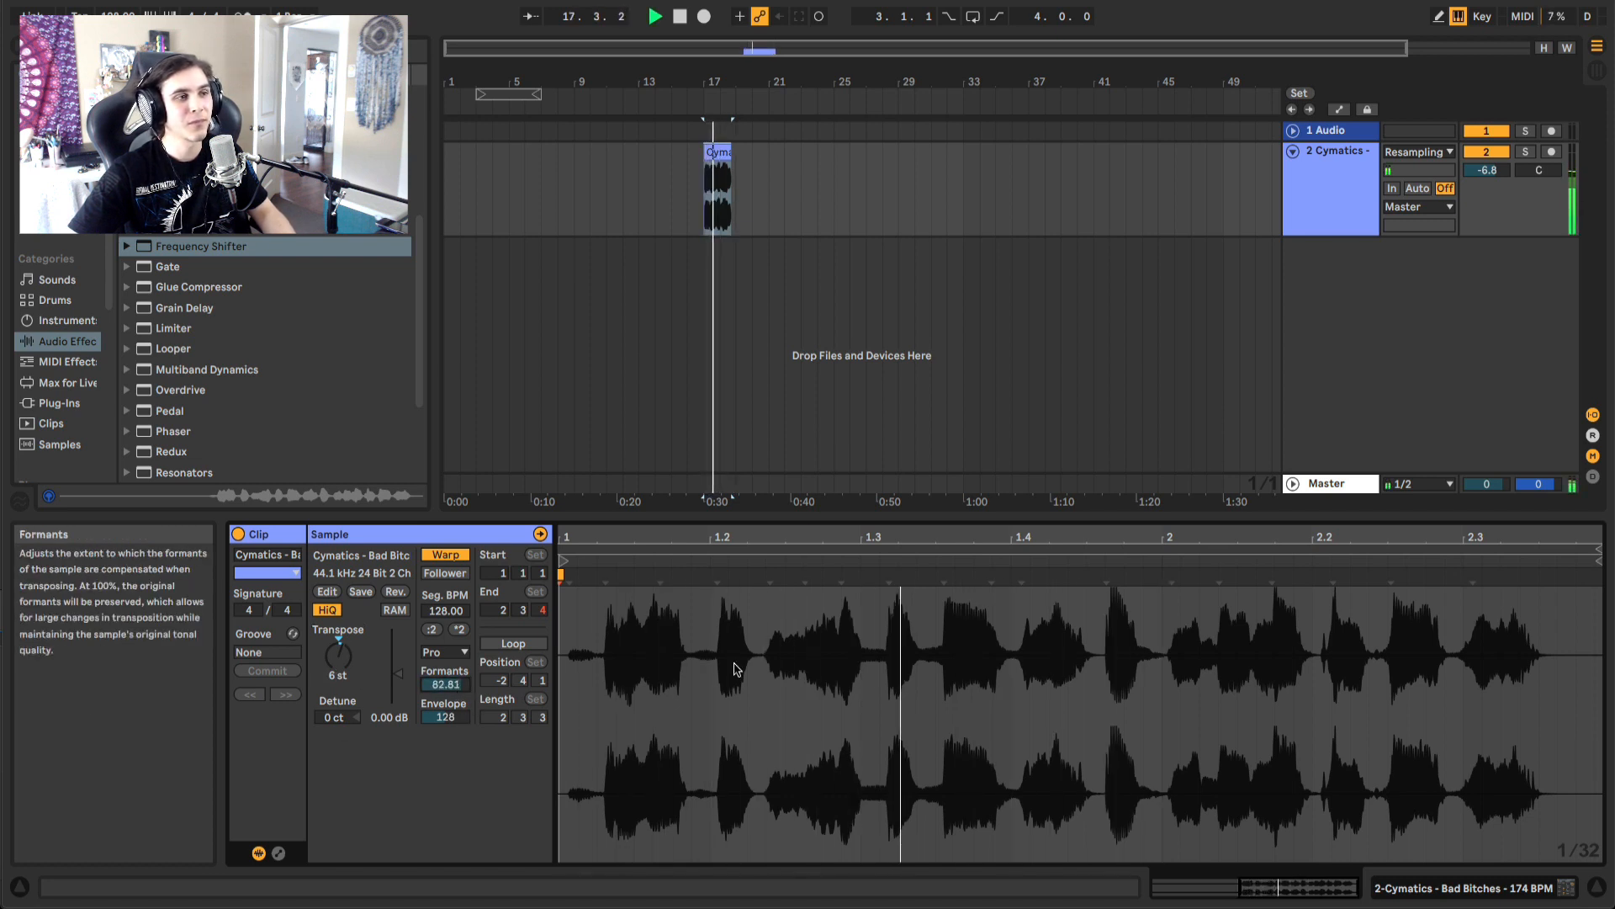
Set the Frequency Shifter's Fine frequency to -203 Hz and audition the transposed vocal
left_click(1292, 194)
key("space")
left_click_drag(363, 782, 363, 779)
key("space")
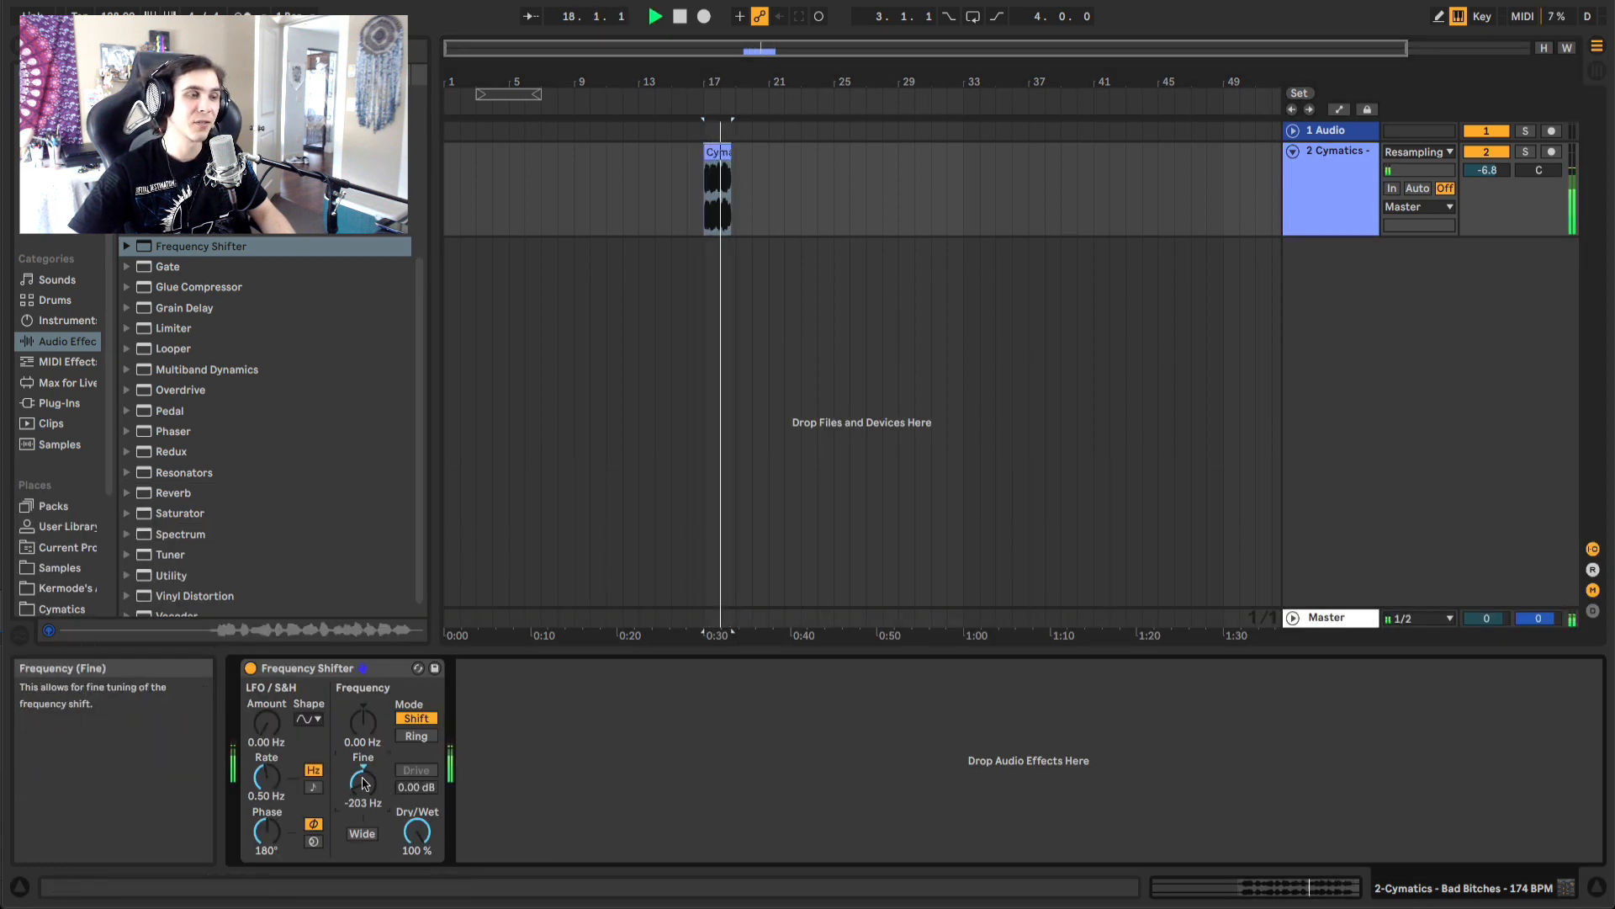
key("space")
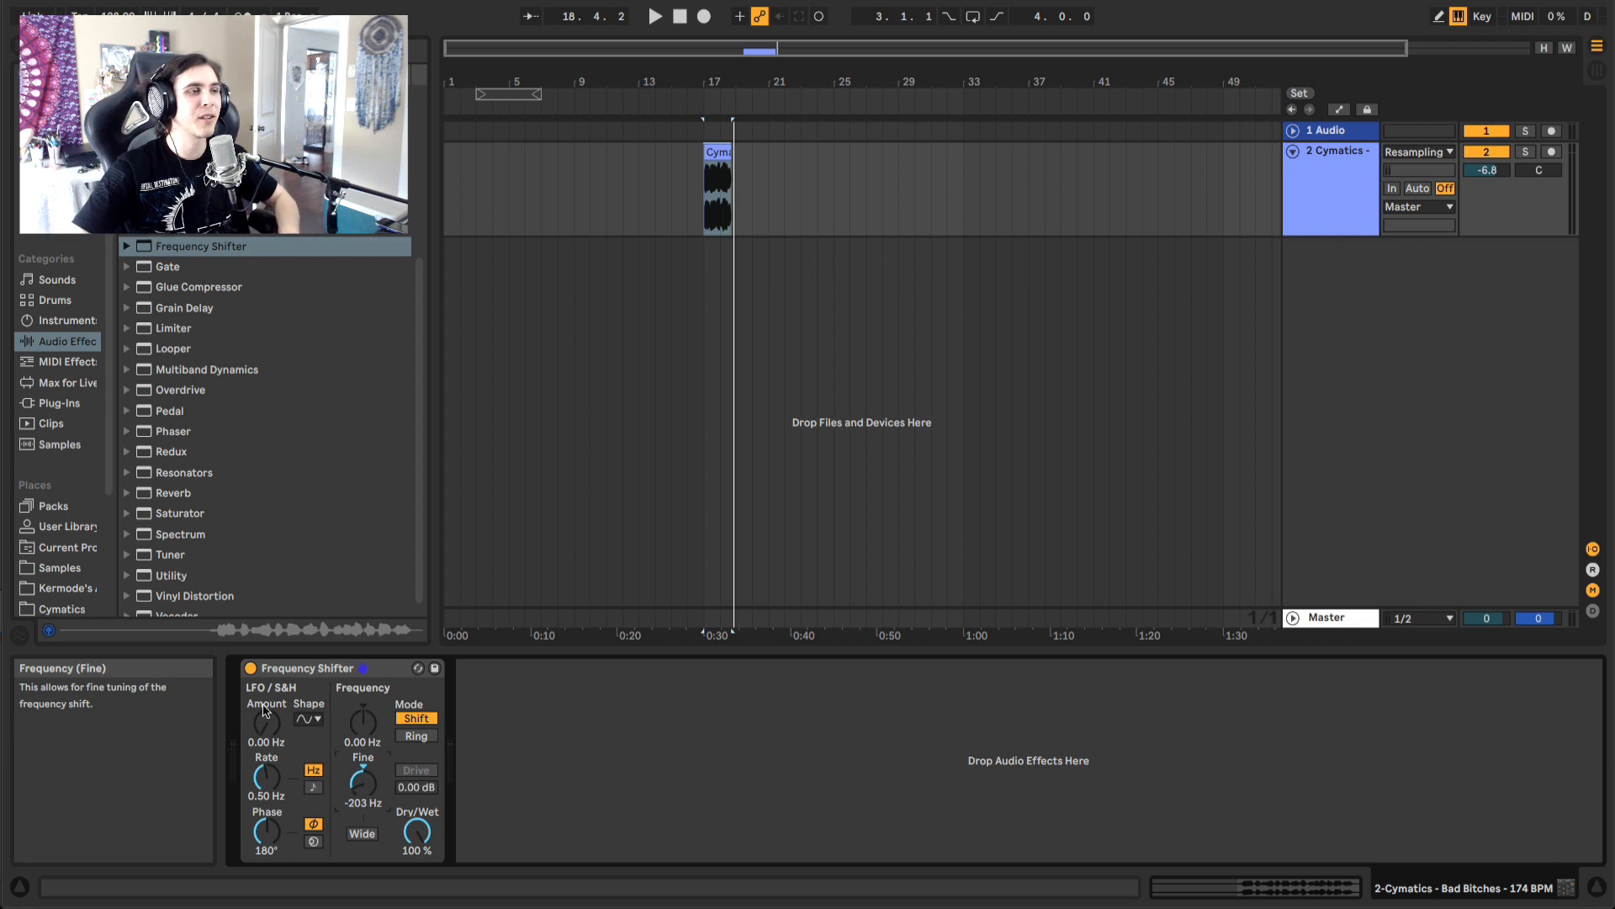
Remove the Frequency Shifter from the vocal track and reset the vocal clip's transposition to 0 semitones
left_click(294, 668)
key("Delete")
left_click(708, 152)
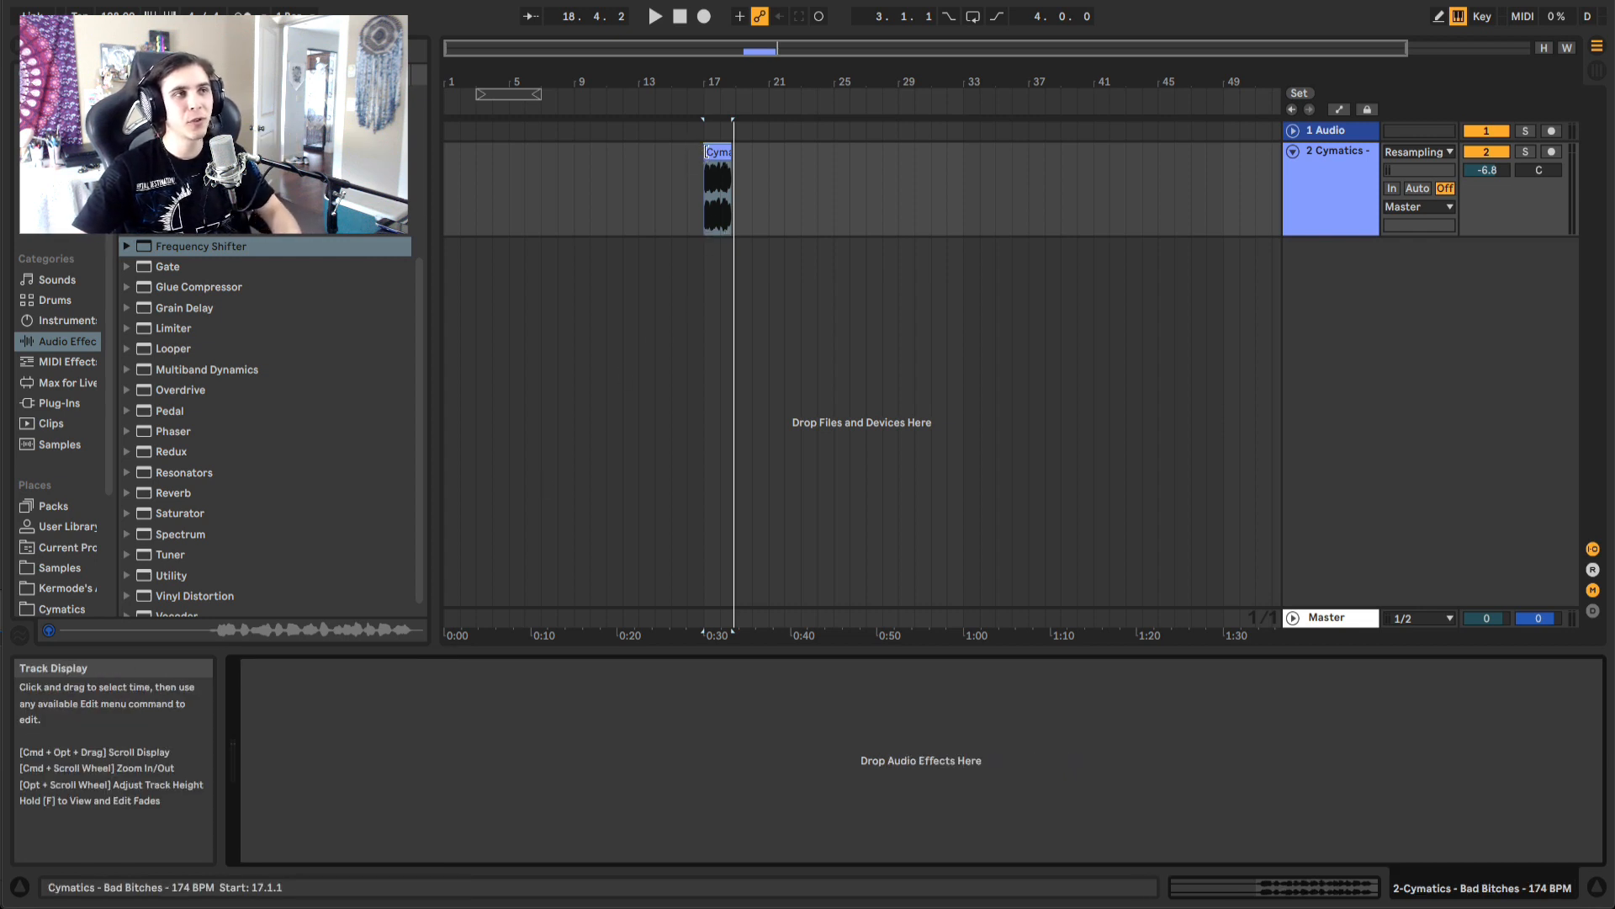
double_click(708, 152)
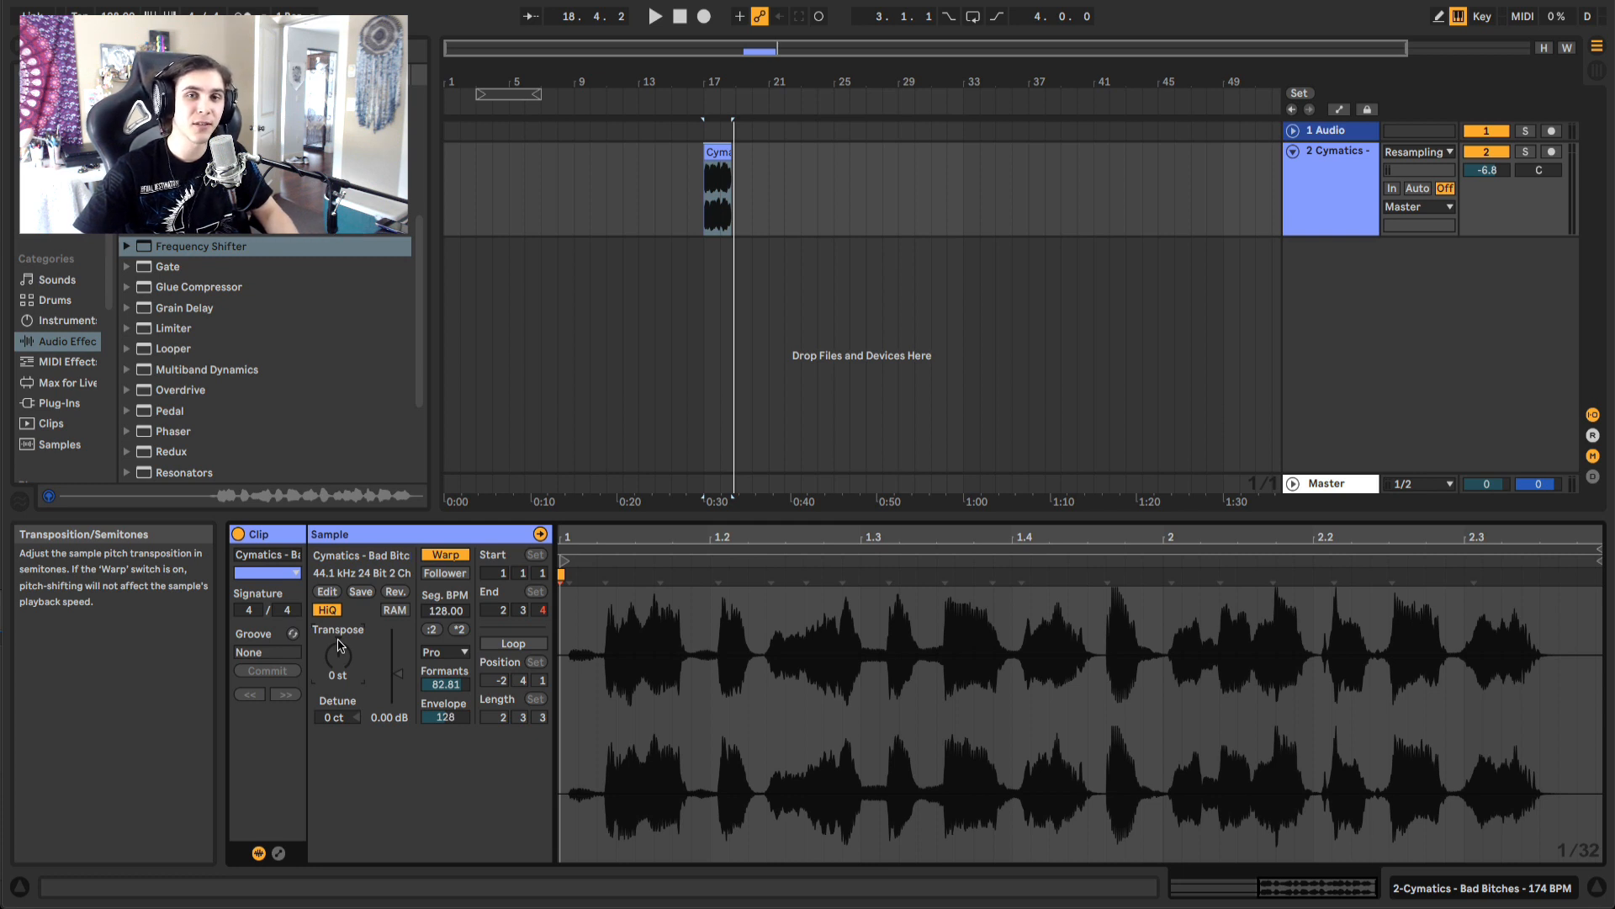
Add the Delay effect to the vocal track with both channels in Time mode and Dry/Wet at 100%
scroll(278, 465, "up", 3)
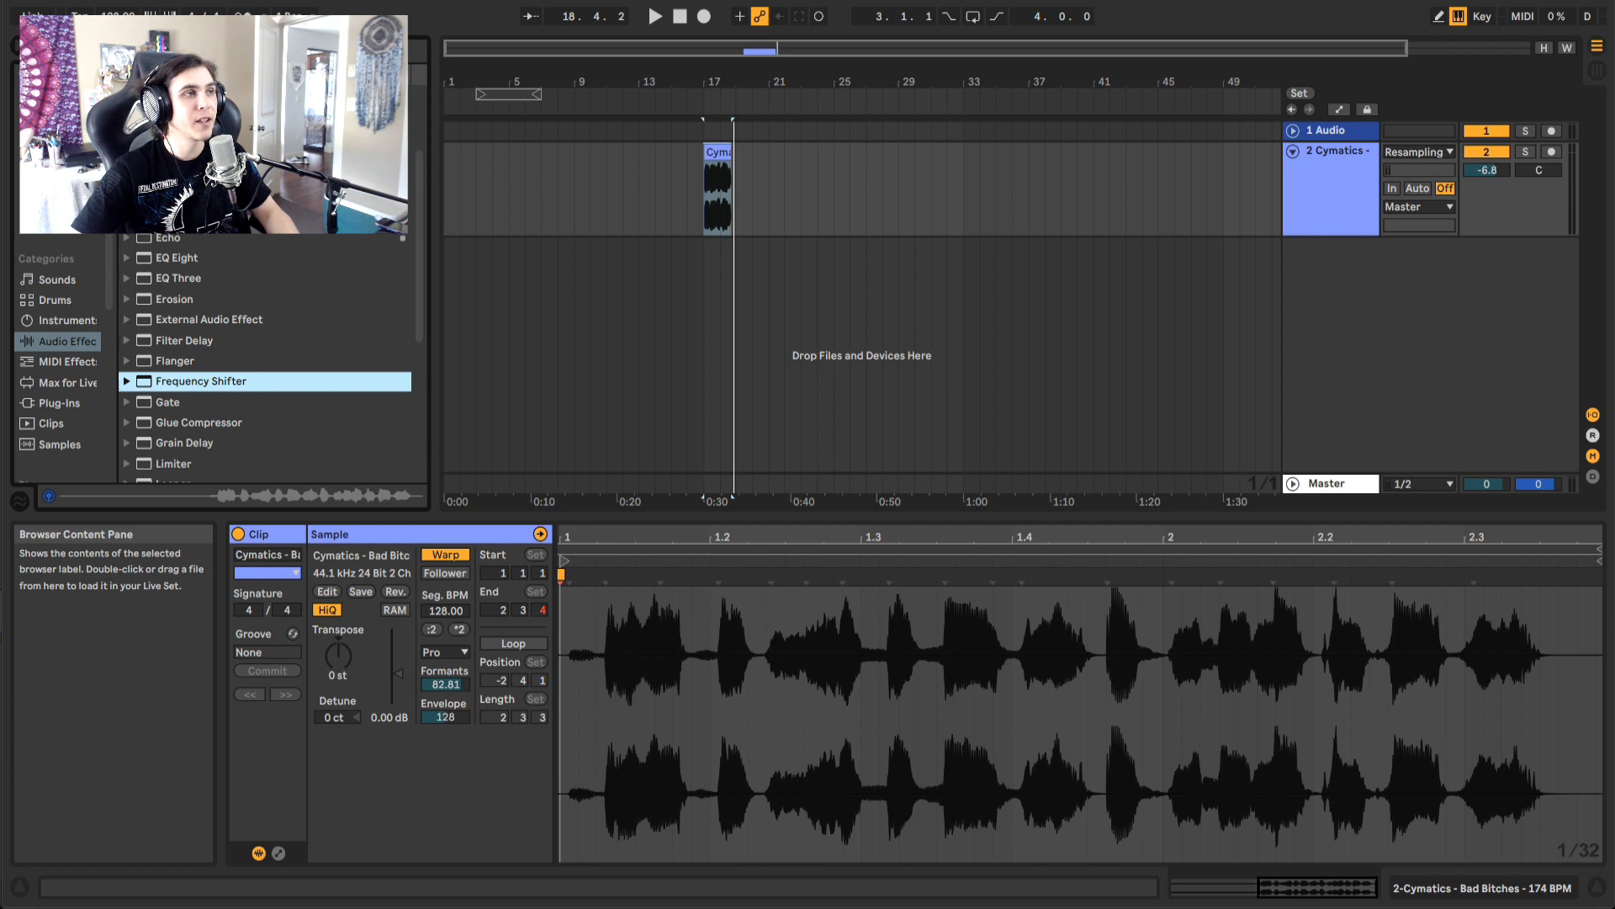
left_click(201, 176)
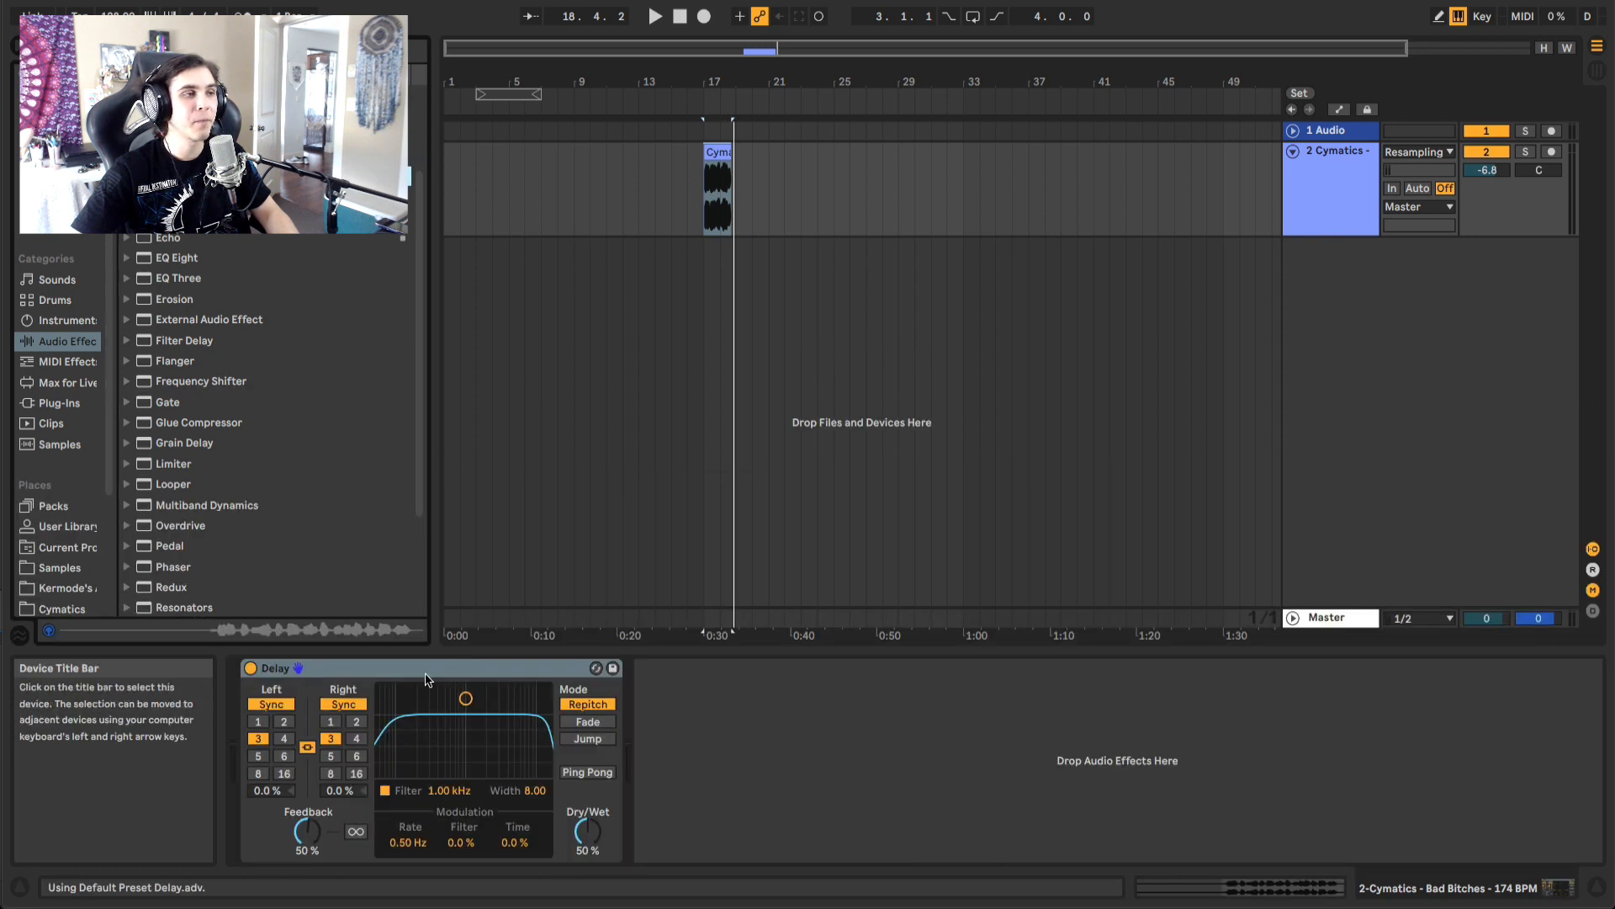
left_click(340, 704)
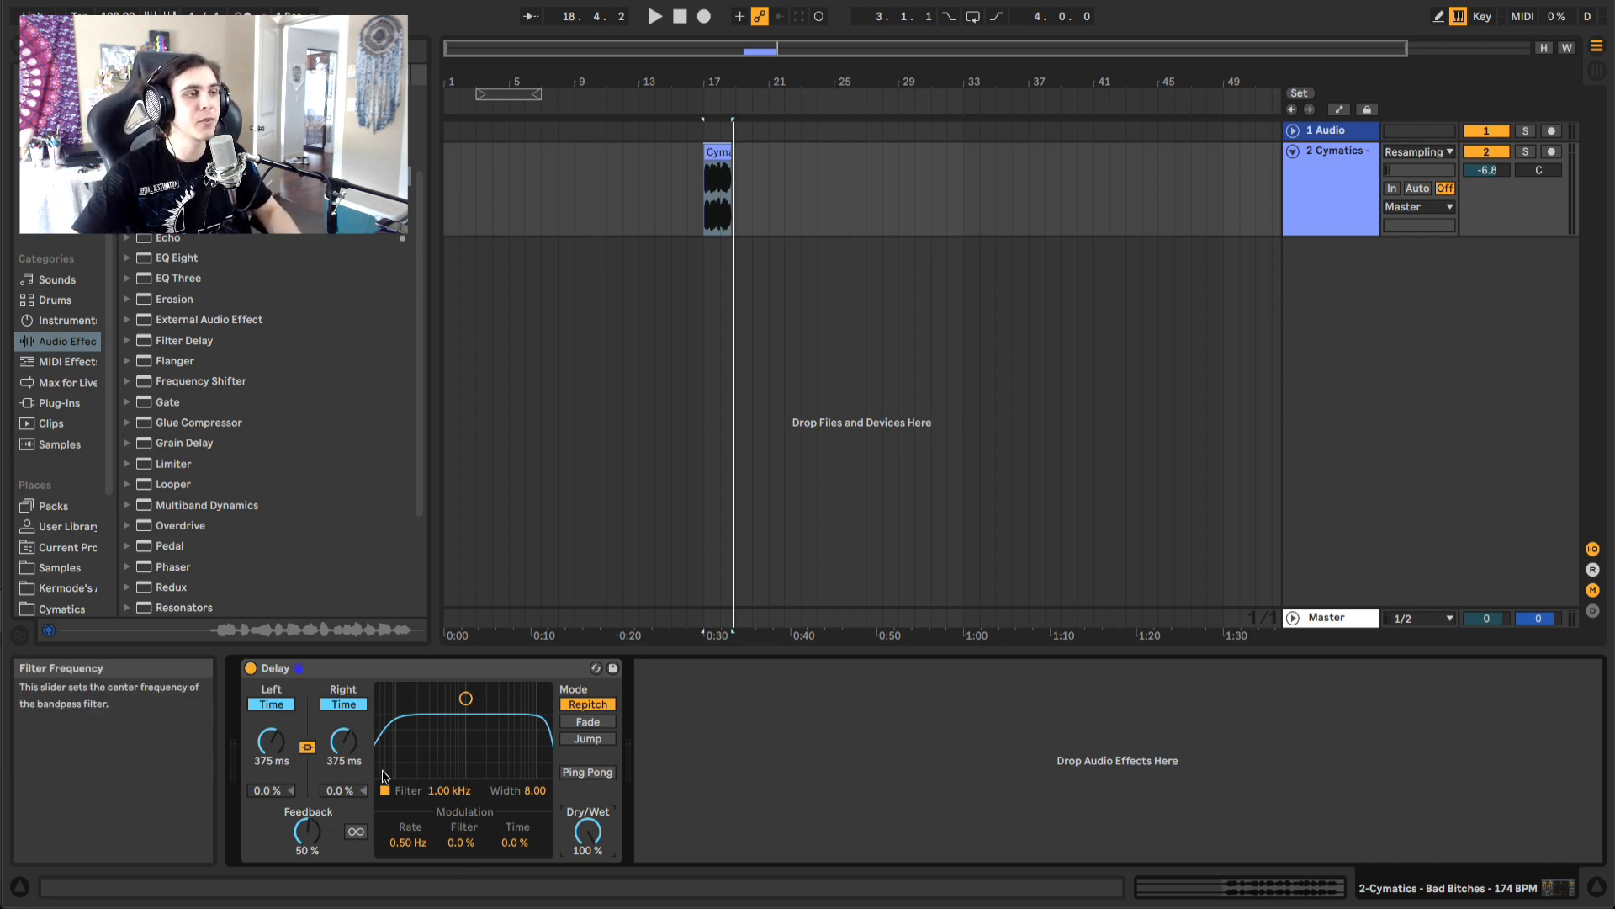
Set the Delay's Feedback to 81%, Dry/Wet to 57% and both delay times to 3.26 ms, auditioning the vocal
left_click_drag(321, 840, 321, 835)
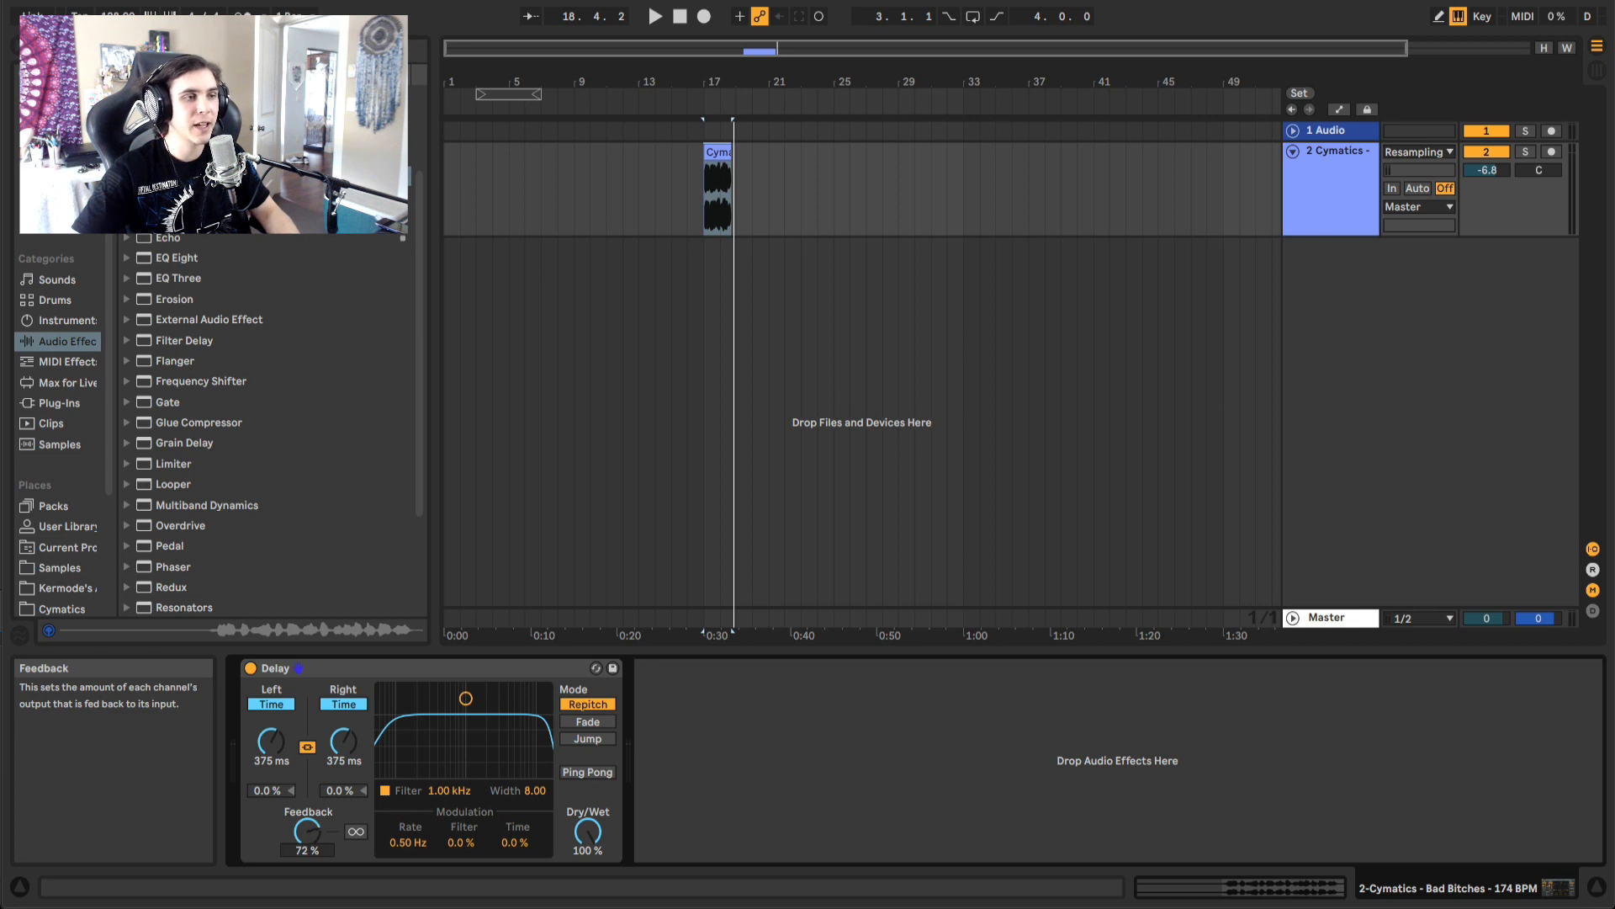
left_click_drag(589, 836, 589, 867)
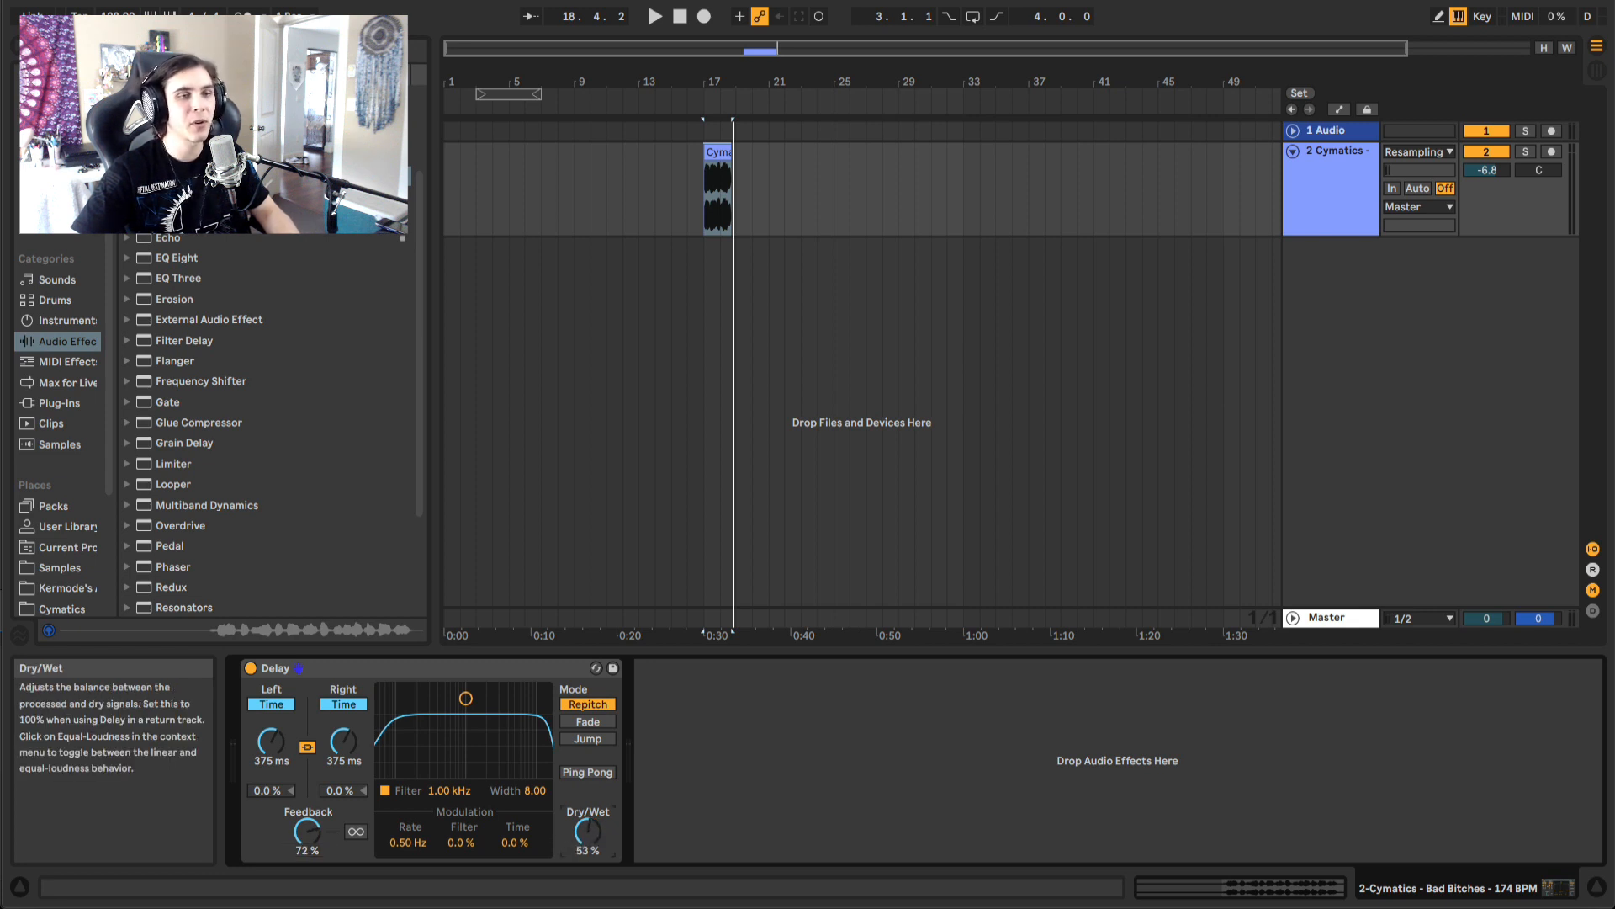
left_click_drag(307, 833, 307, 829)
left_click_drag(339, 748, 339, 808)
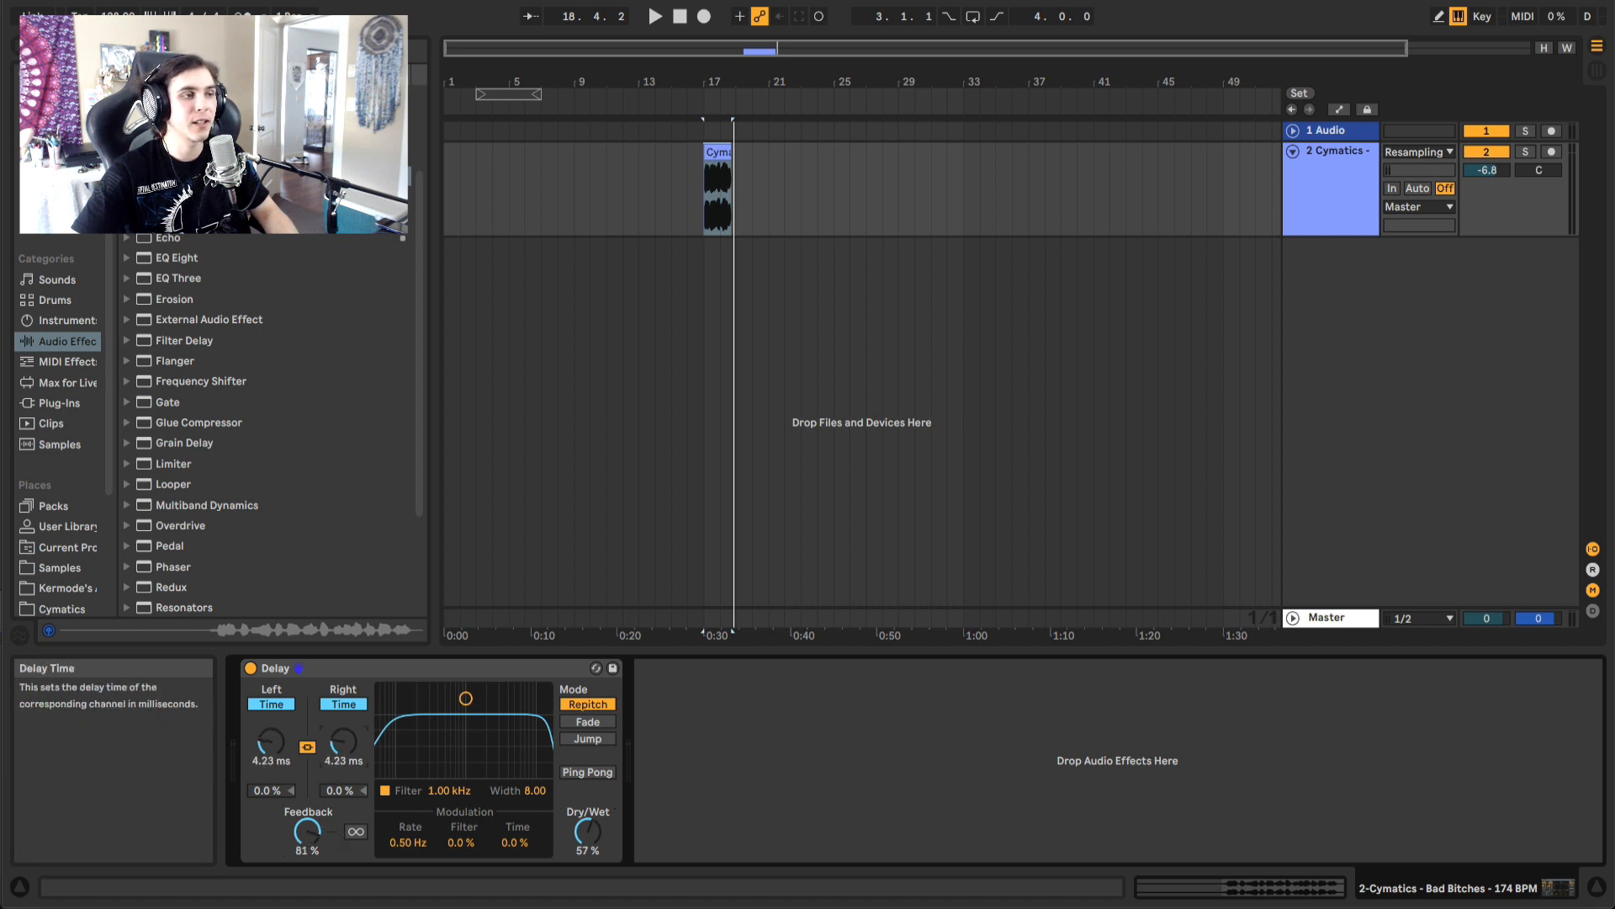
key("space")
left_click_drag(339, 808, 339, 804)
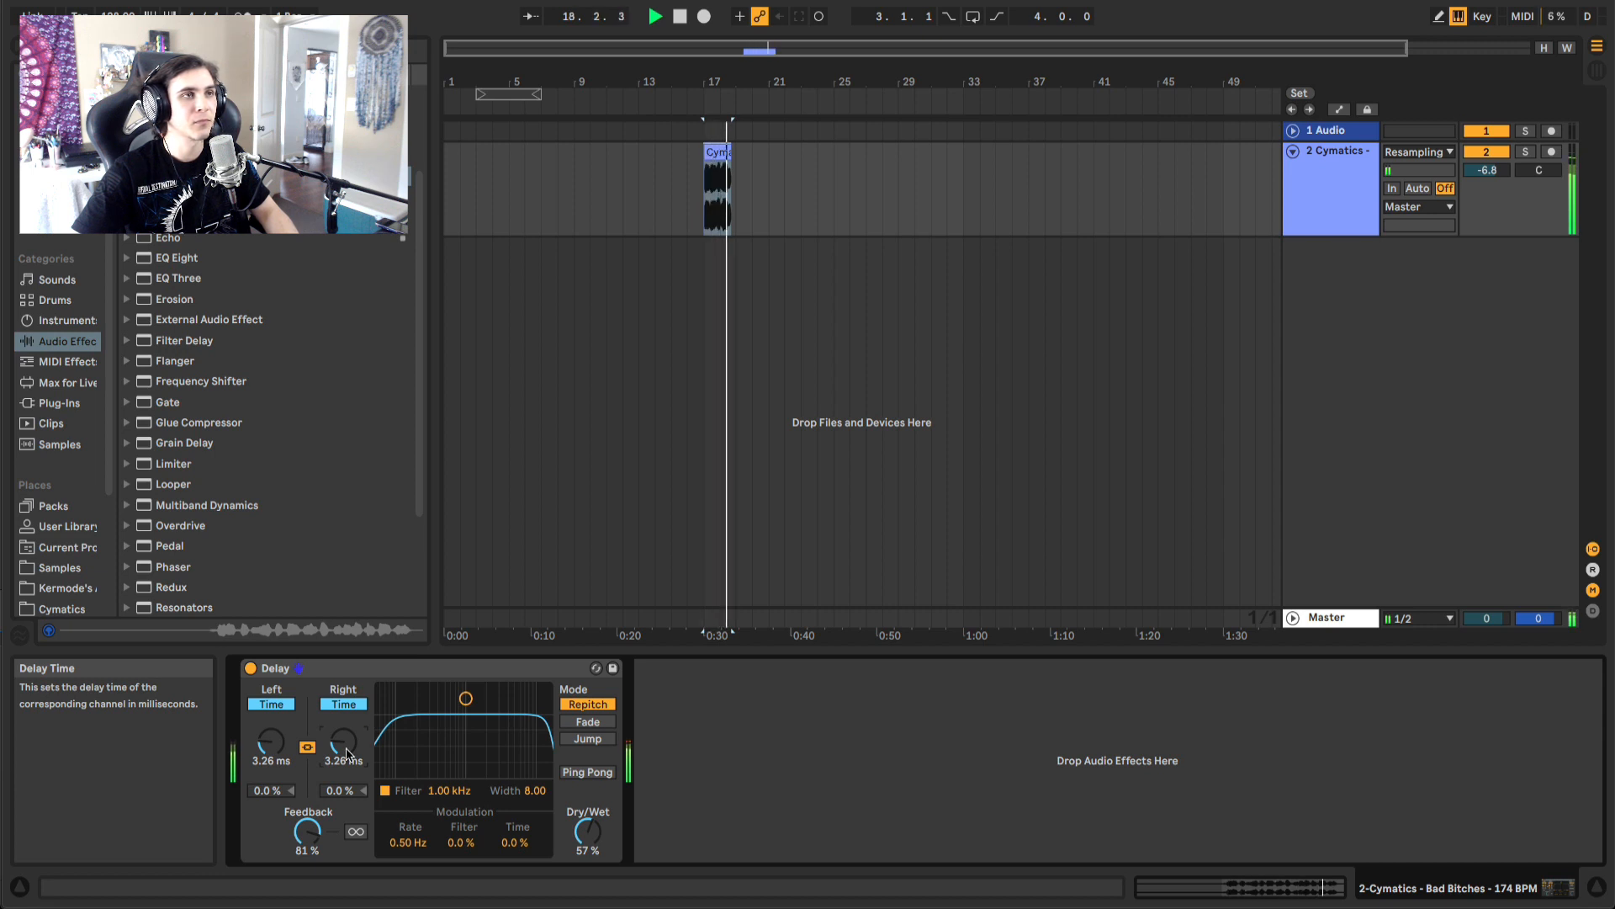
key("space")
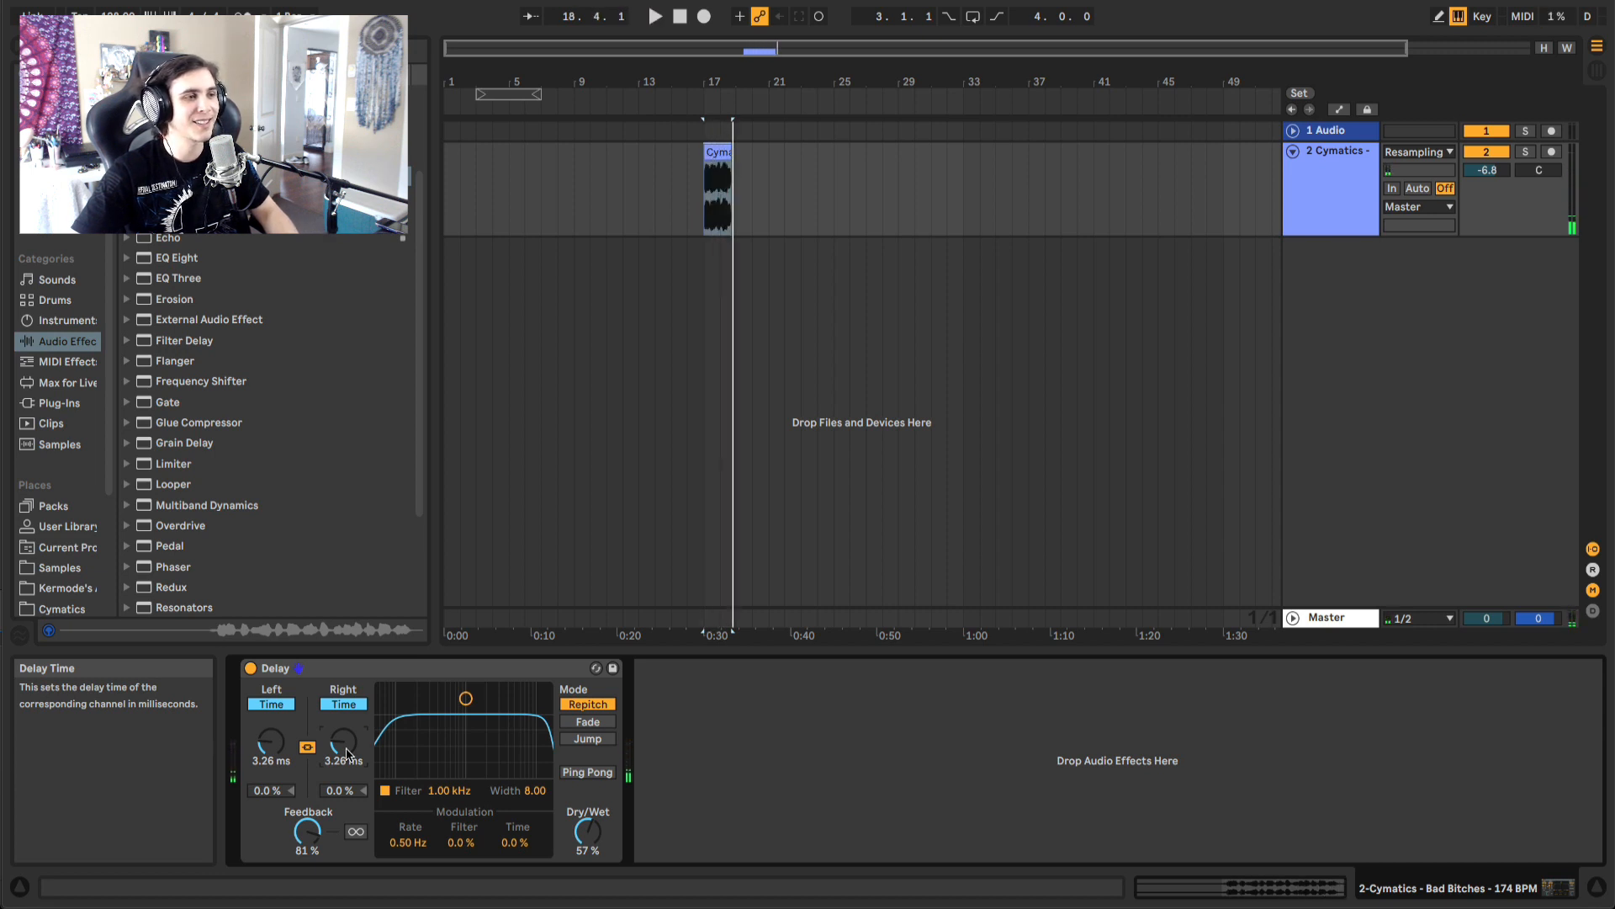
Audition the vocal with both delay times at 9.27 ms and at 27.0 ms
left_click_drag(343, 742, 343, 730)
key("space")
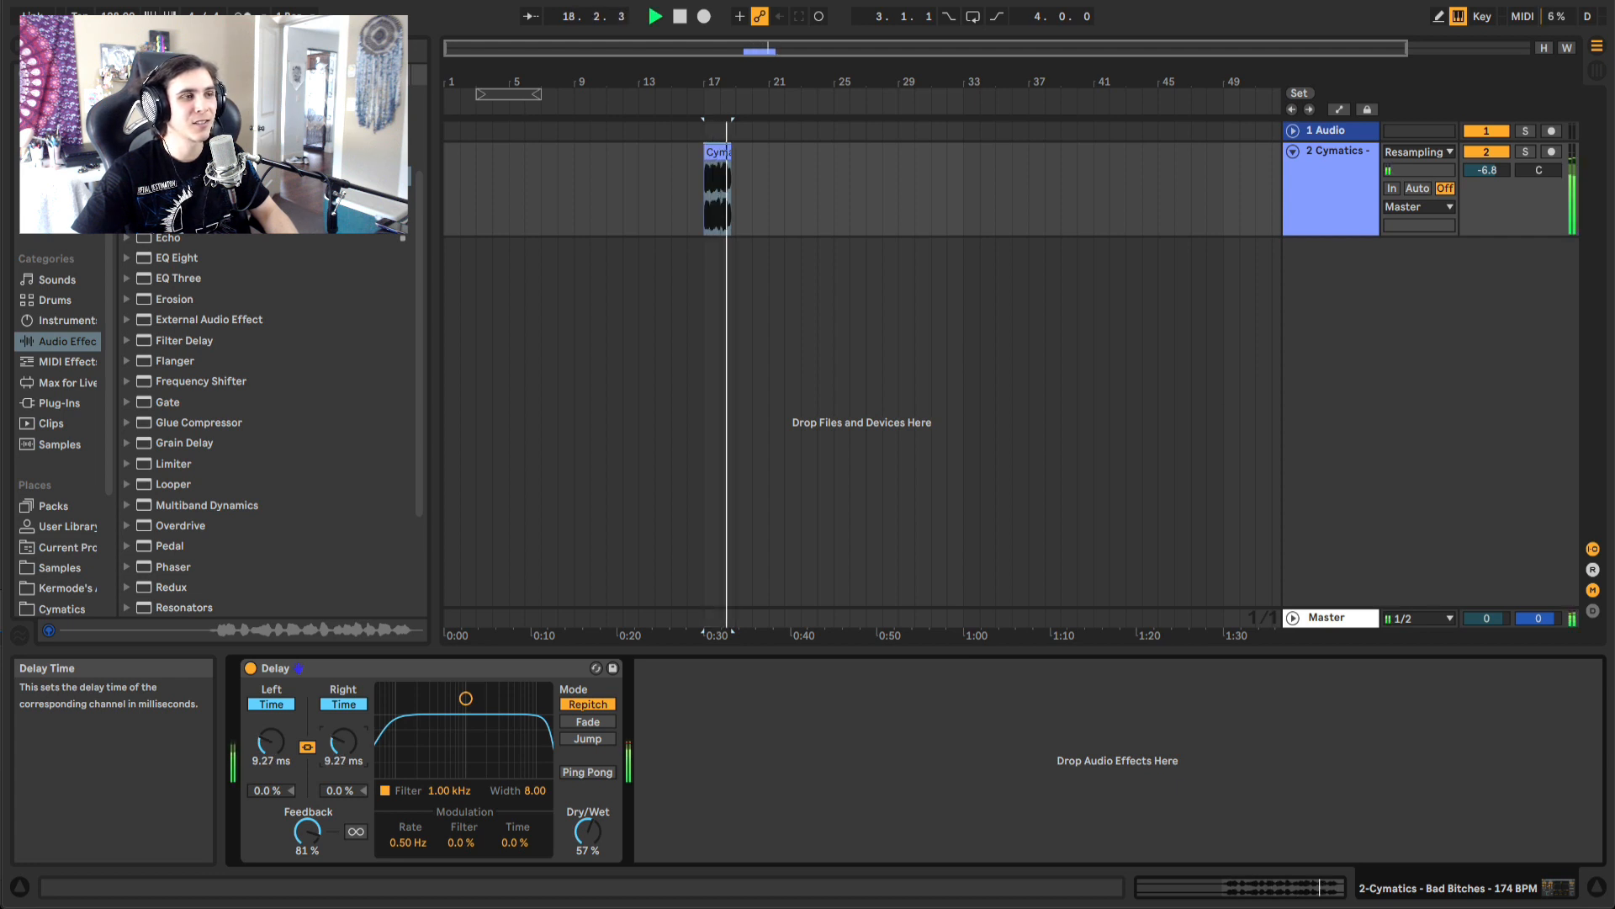
key("space")
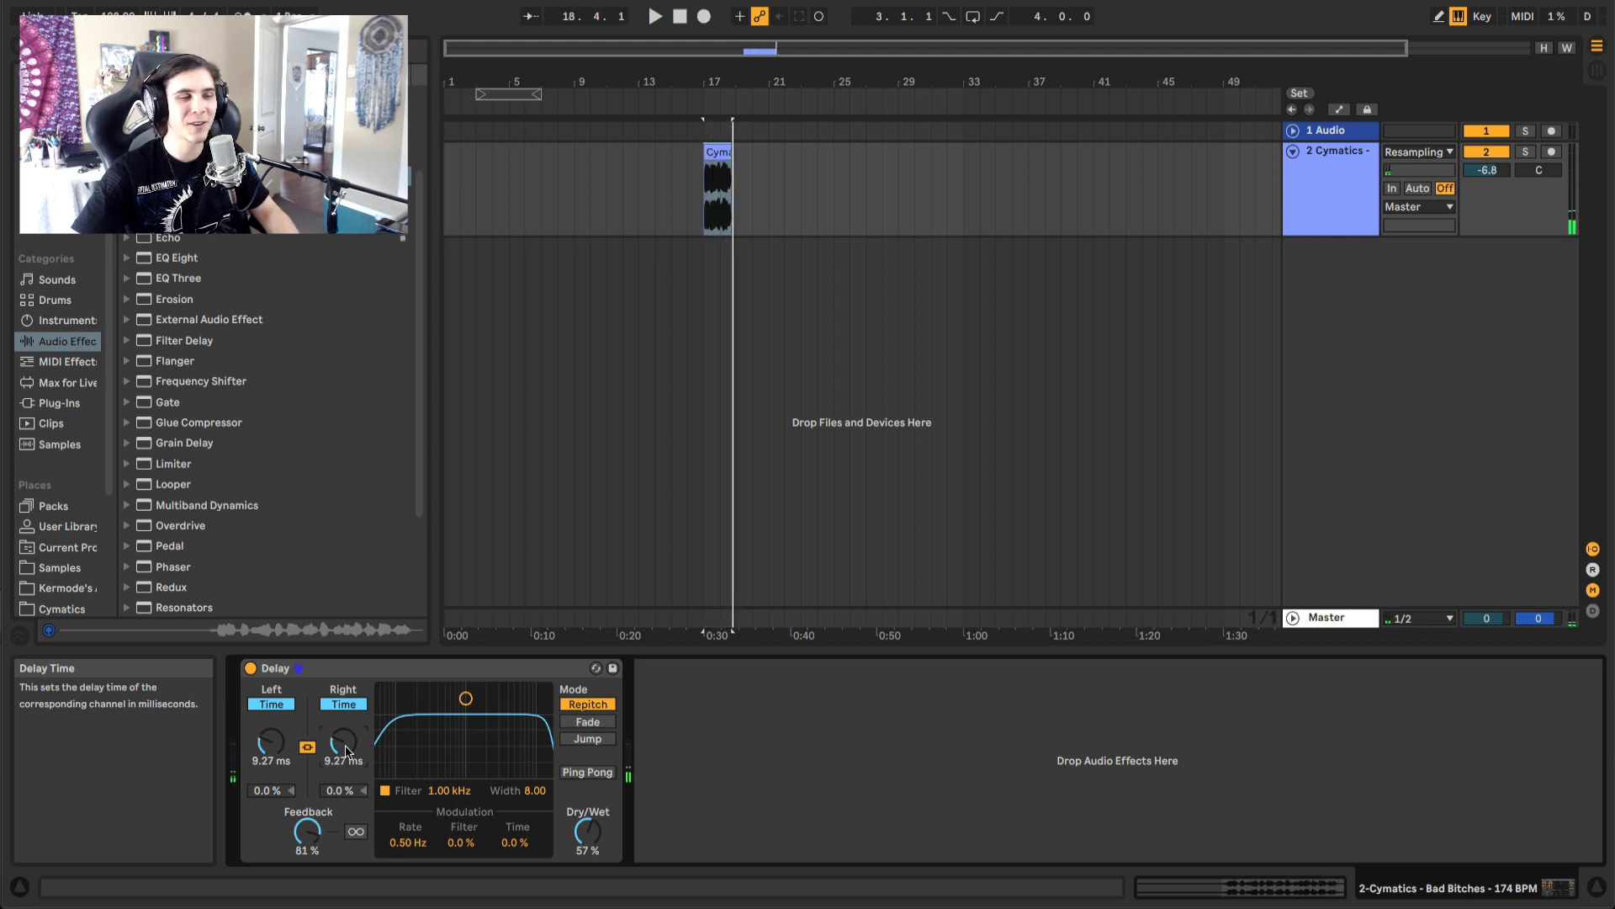
key("space")
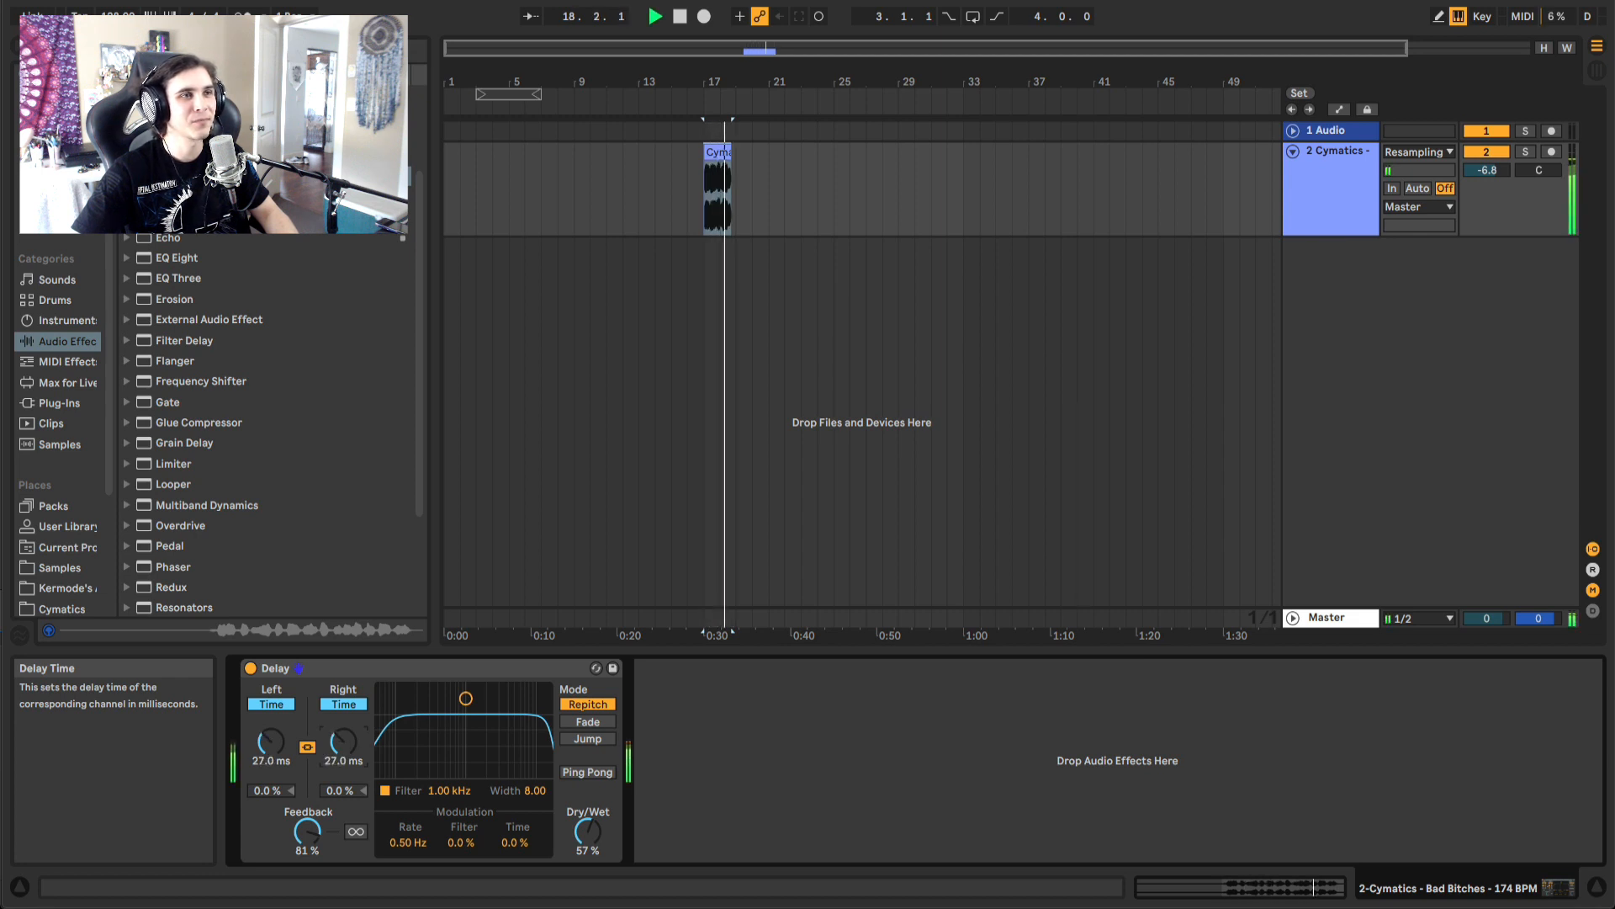
key("space")
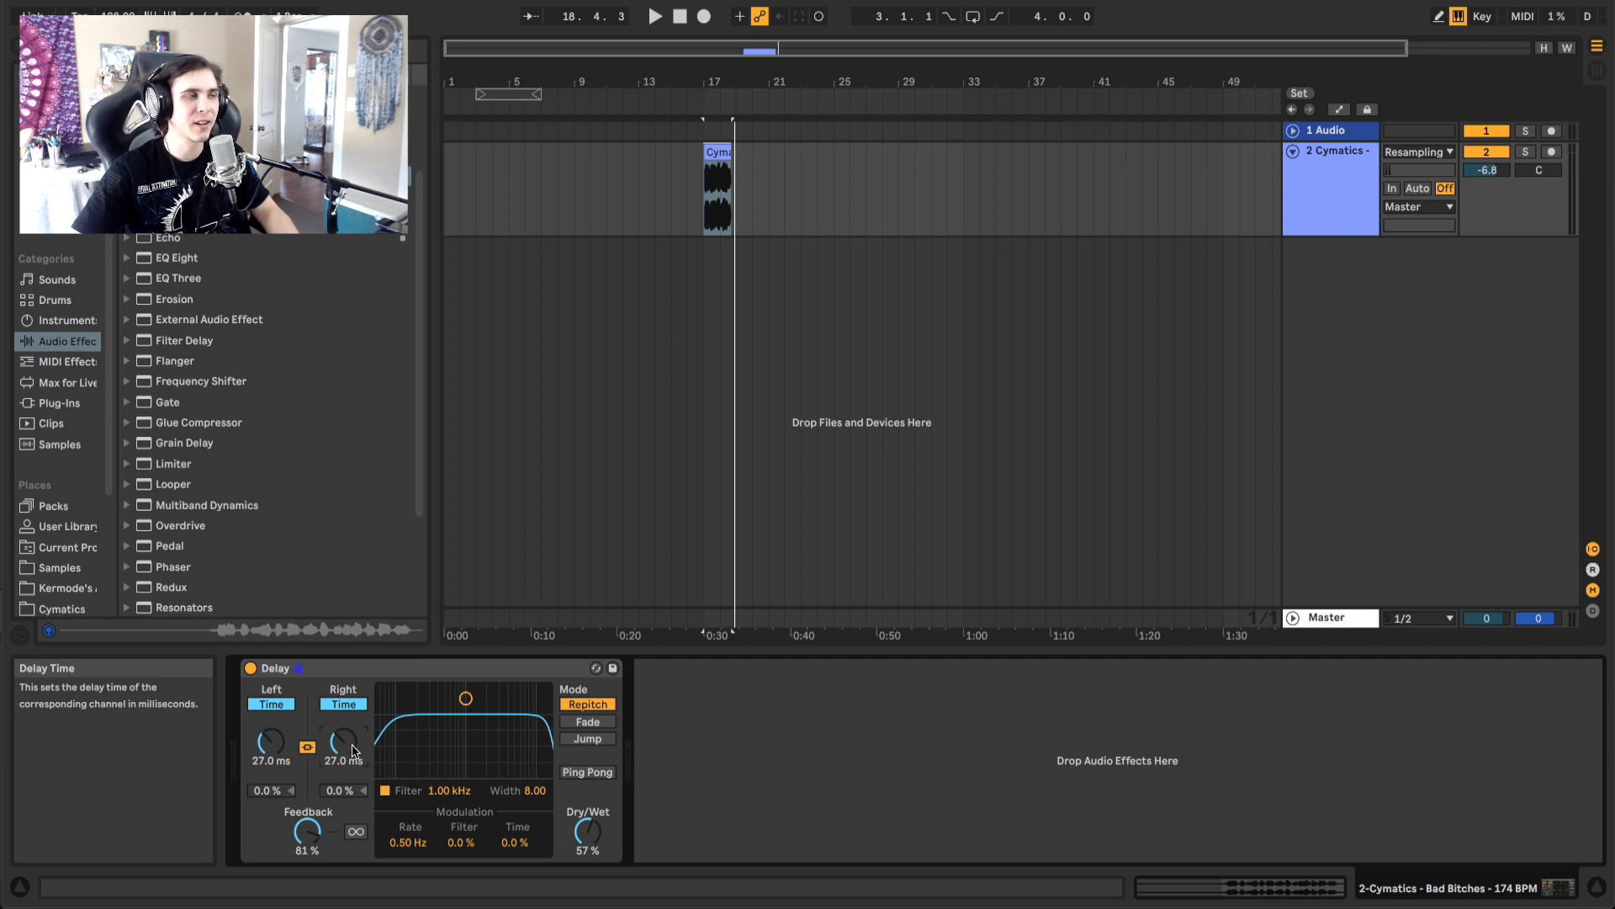
Set both delay times to 13.5 ms and audition the vocal
mouse_move(354, 741)
left_mouse_down()
mouse_move(354, 783)
mouse_move(343, 730)
left_mouse_up()
key("space")
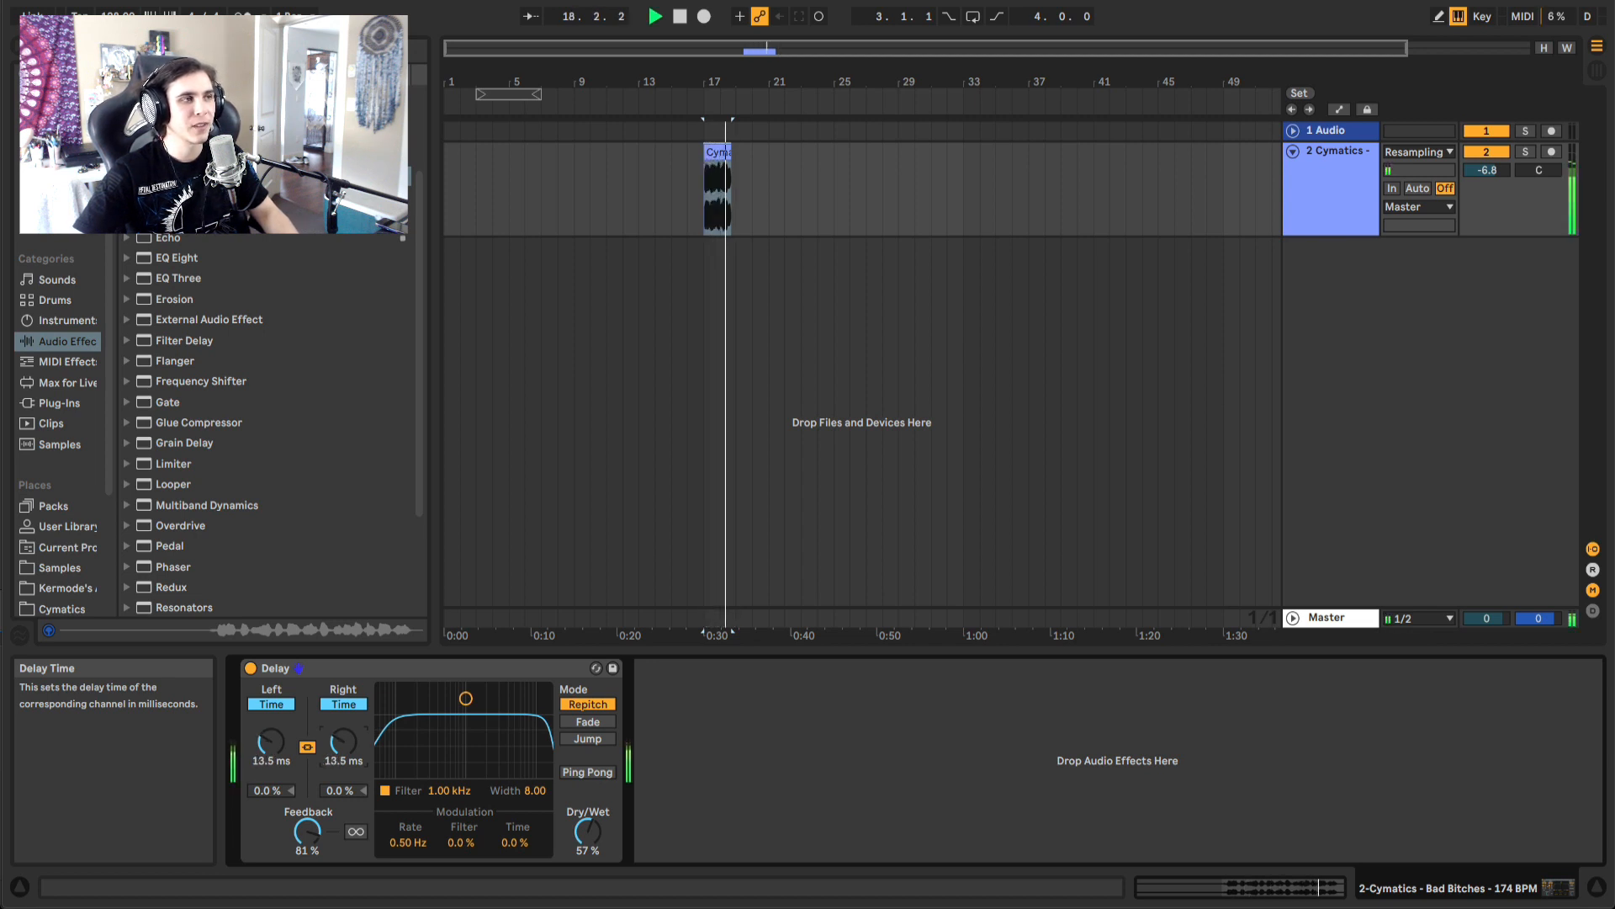
key("space")
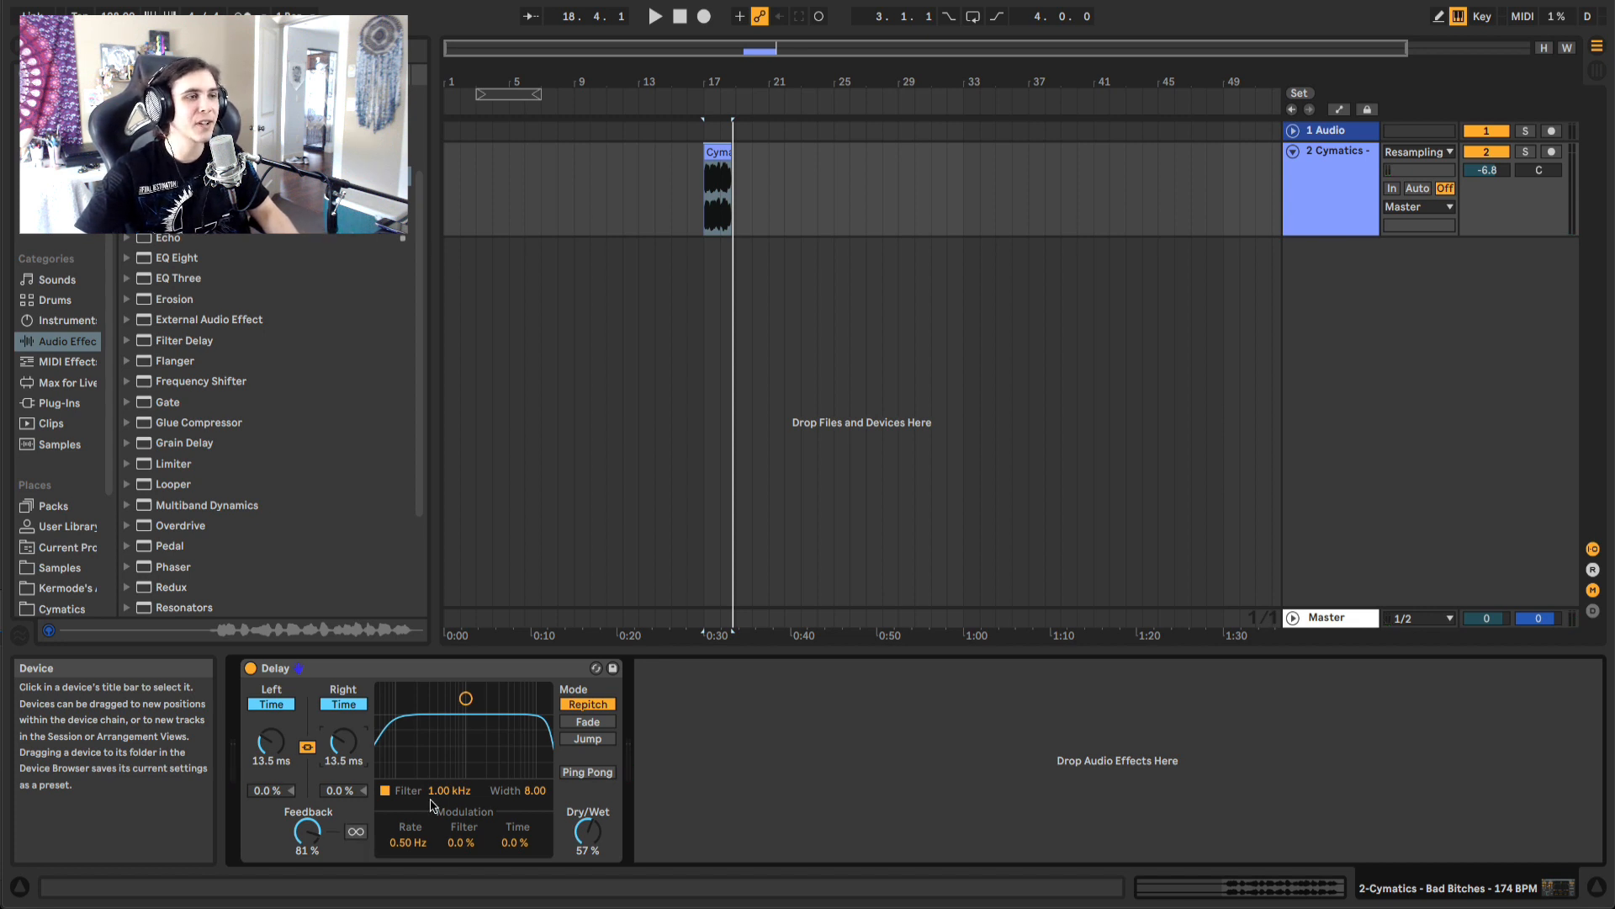
Narrow the Delay's bandpass filter to 865 Hz with a Width of 2.89 and raise Feedback to 94% during playback
left_click_drag(541, 792, 541, 812)
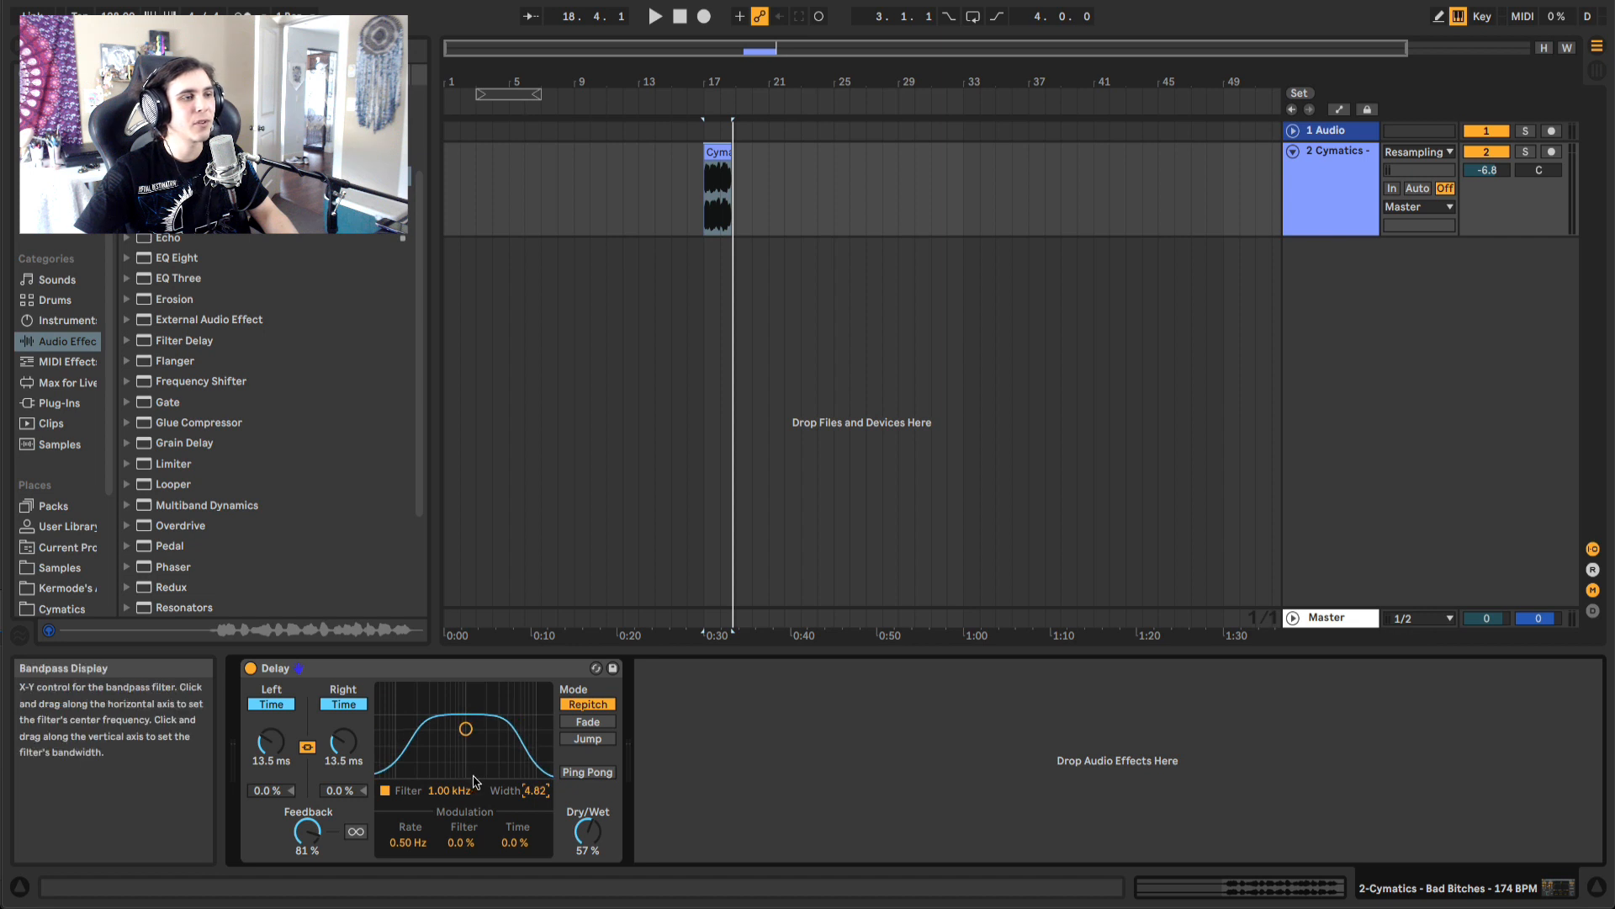
left_click_drag(444, 790, 496, 809)
key("space")
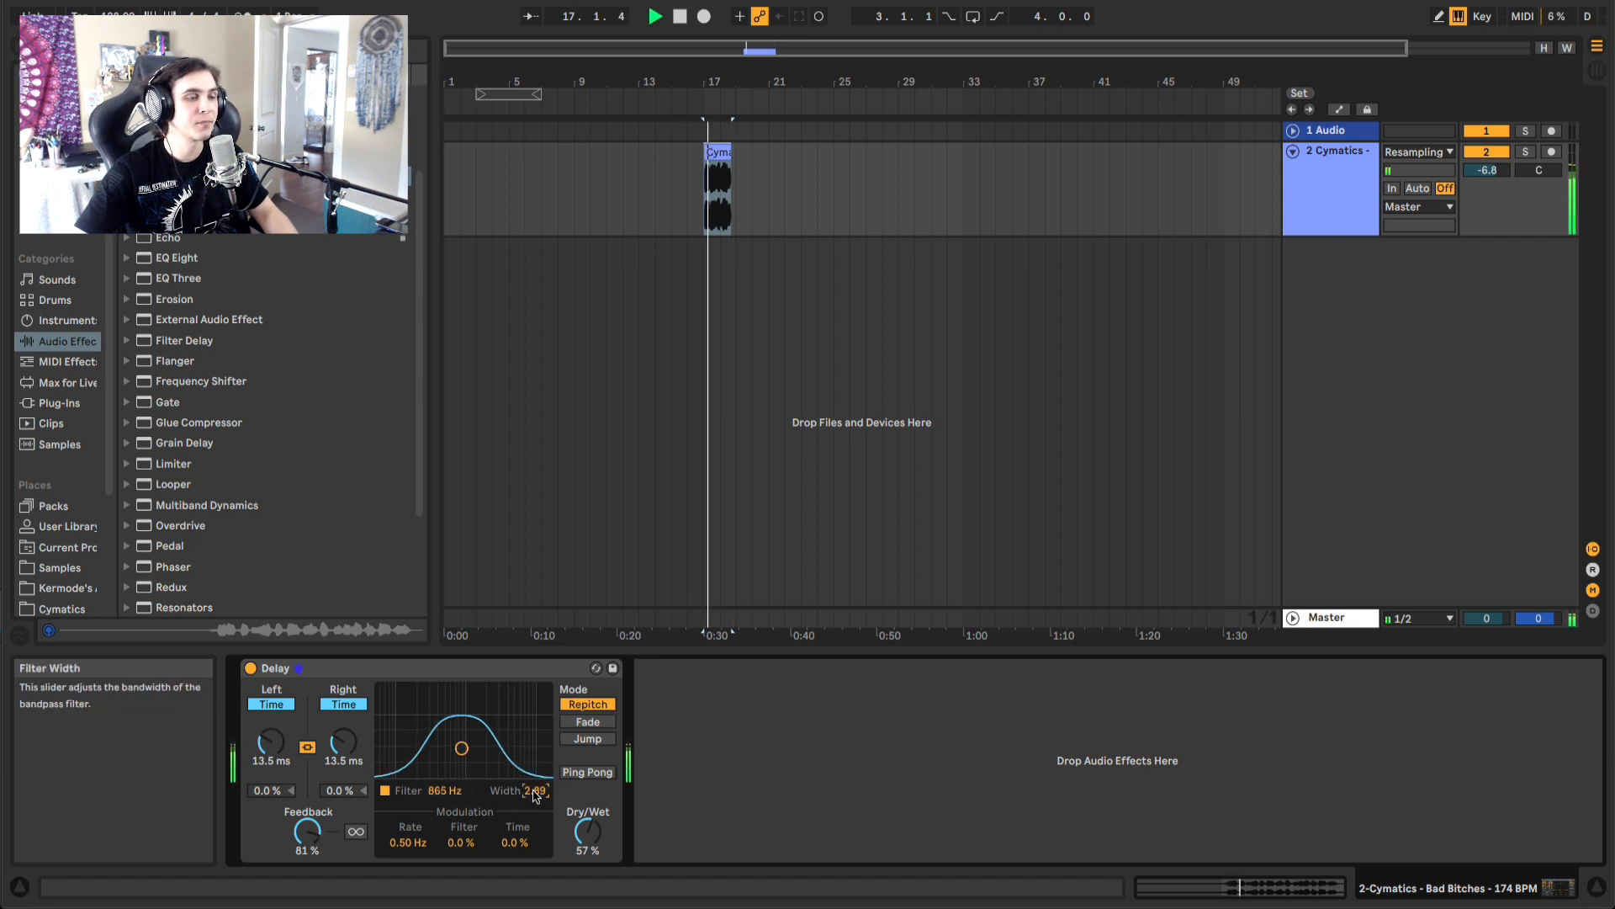
left_click_drag(350, 746, 350, 715)
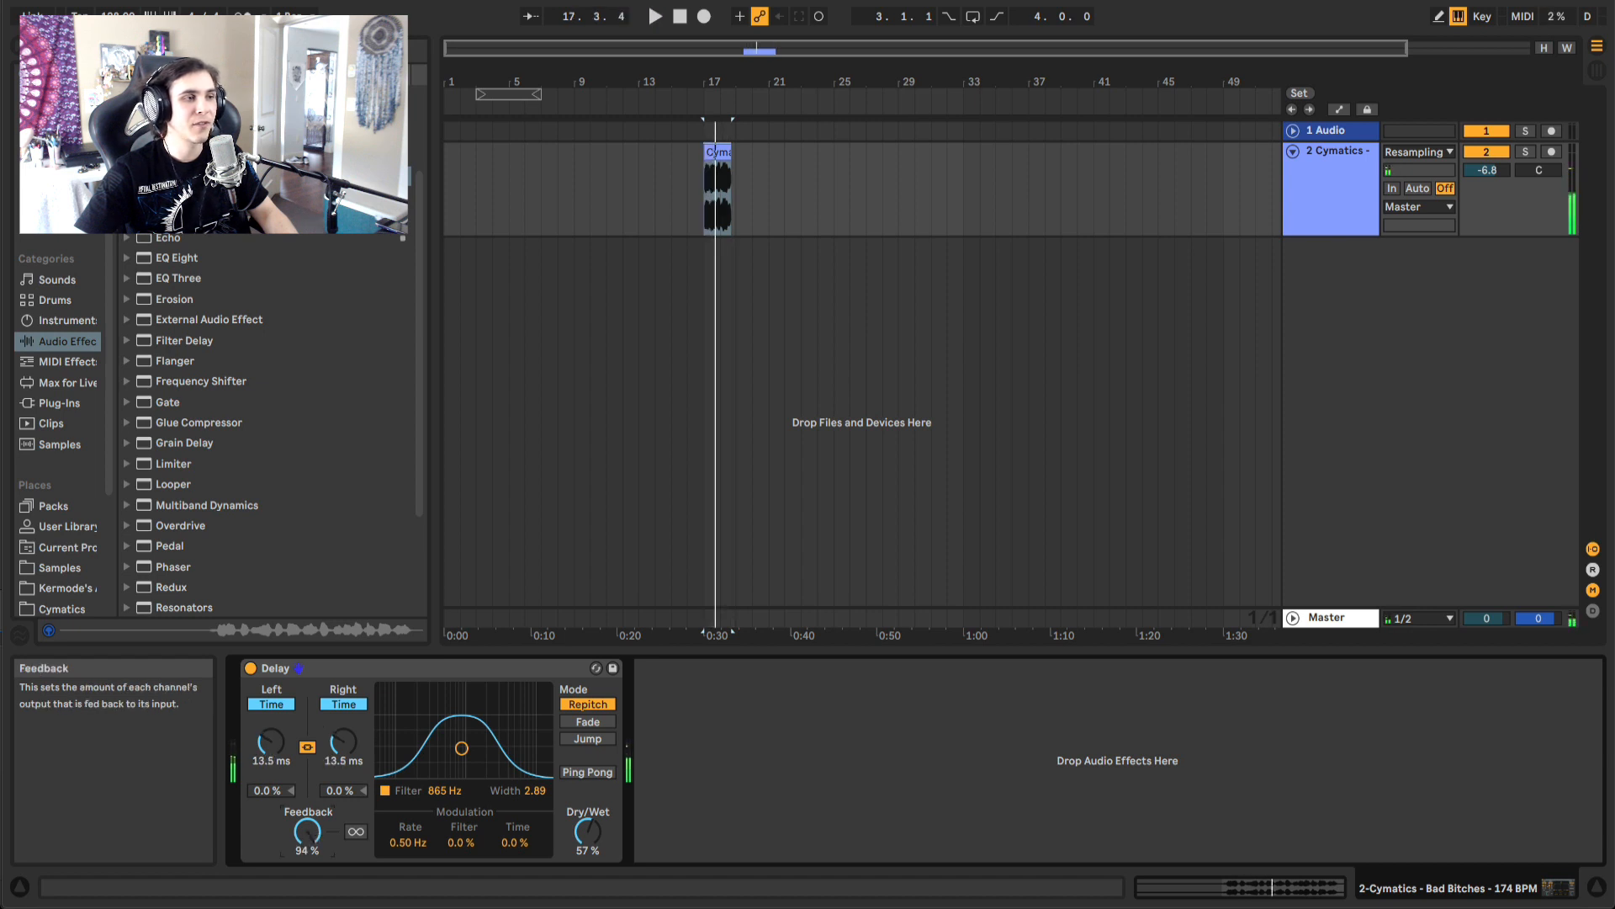
Audition the Delay with 3.71 ms times, 92% Feedback, 100% Dry/Wet and the filter at 1.08 kHz with a Width of 3.74
mouse_move(344, 755)
left_mouse_down()
mouse_move(343, 725)
mouse_move(343, 749)
left_mouse_up()
key("space")
left_click_drag(589, 834, 589, 808)
left_click_drag(461, 748, 468, 739)
key("space")
mouse_move(345, 754)
left_mouse_down()
mouse_move(345, 776)
mouse_move(345, 727)
mouse_move(345, 781)
left_mouse_up()
key("space")
key("space")
key("space")
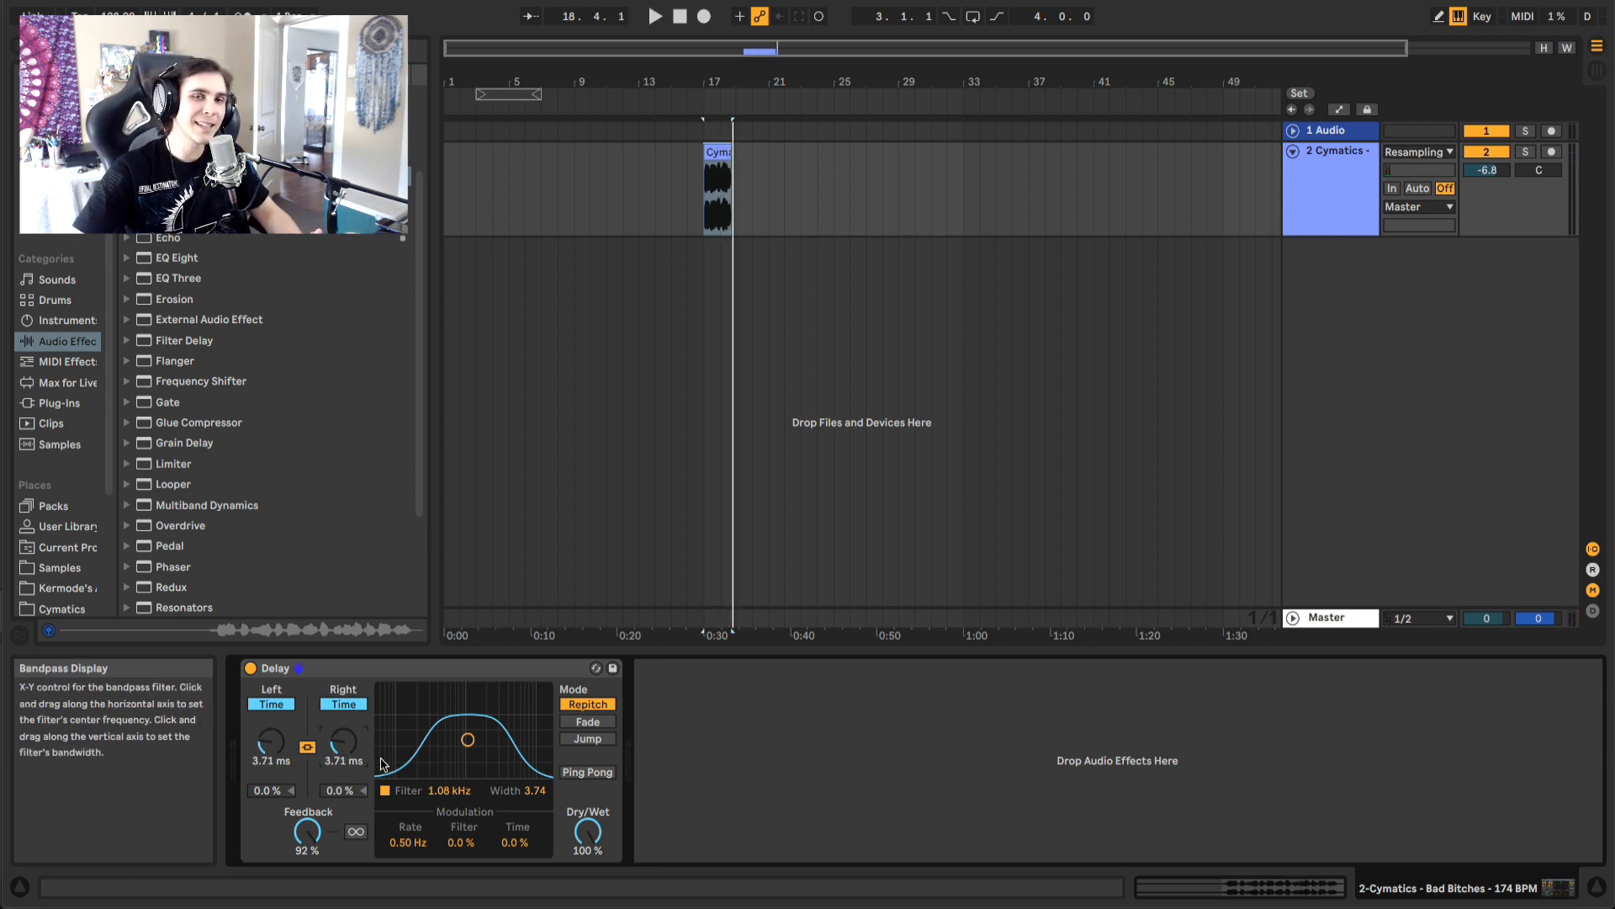
Set the Delay's modulation Rate to 40.0 Hz and Time modulation to 87% while auditioning the vocal
left_click(387, 671)
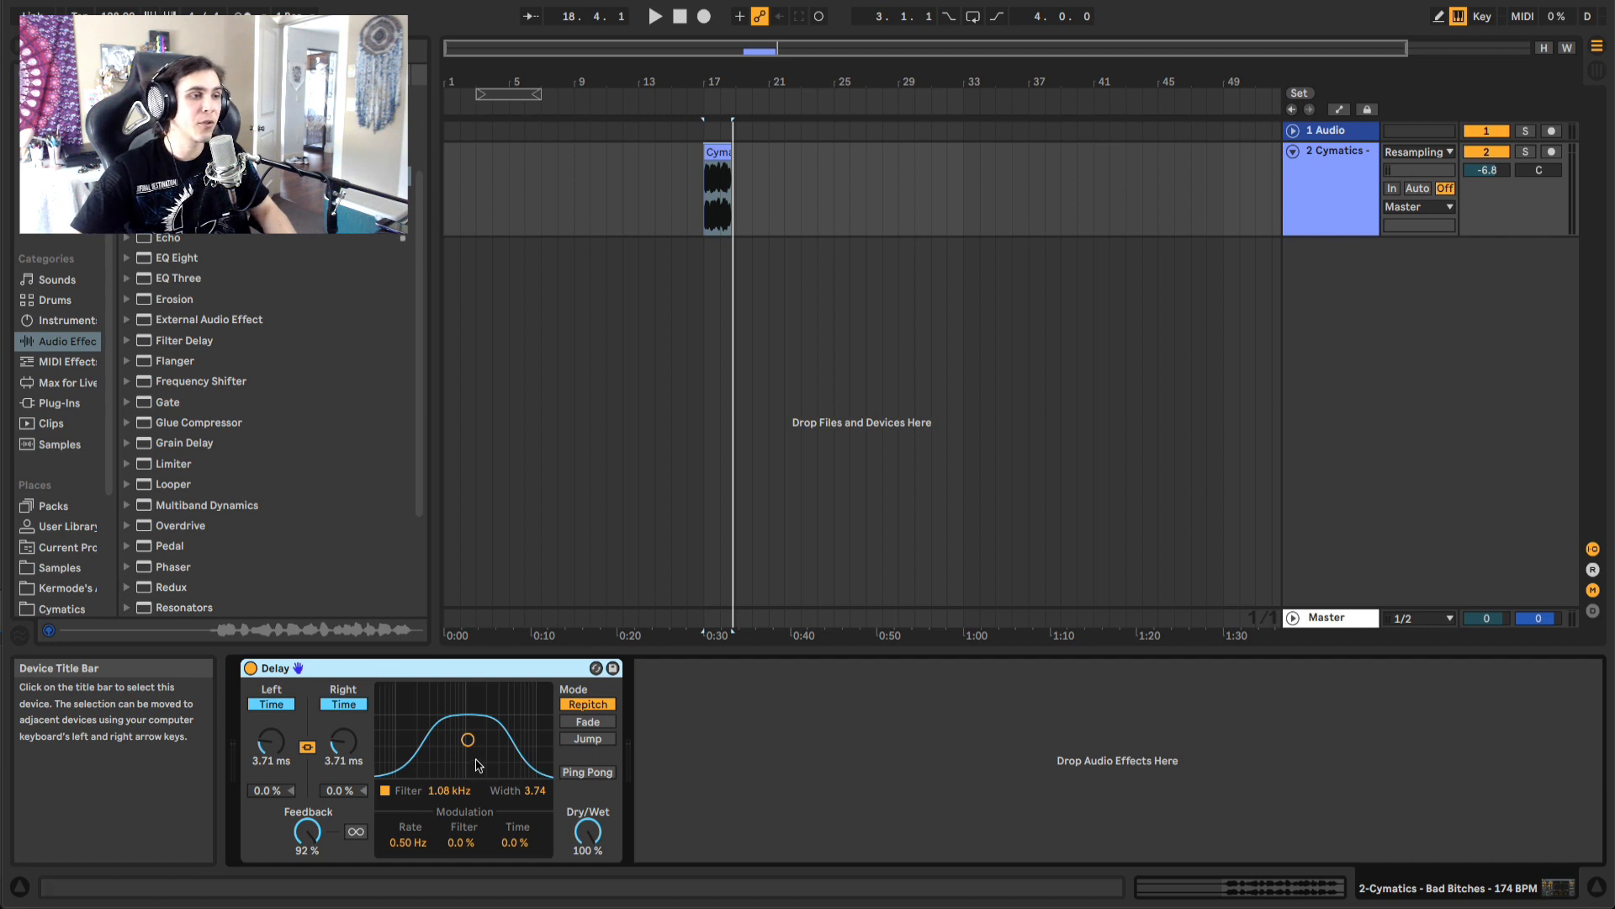
left_click(415, 844)
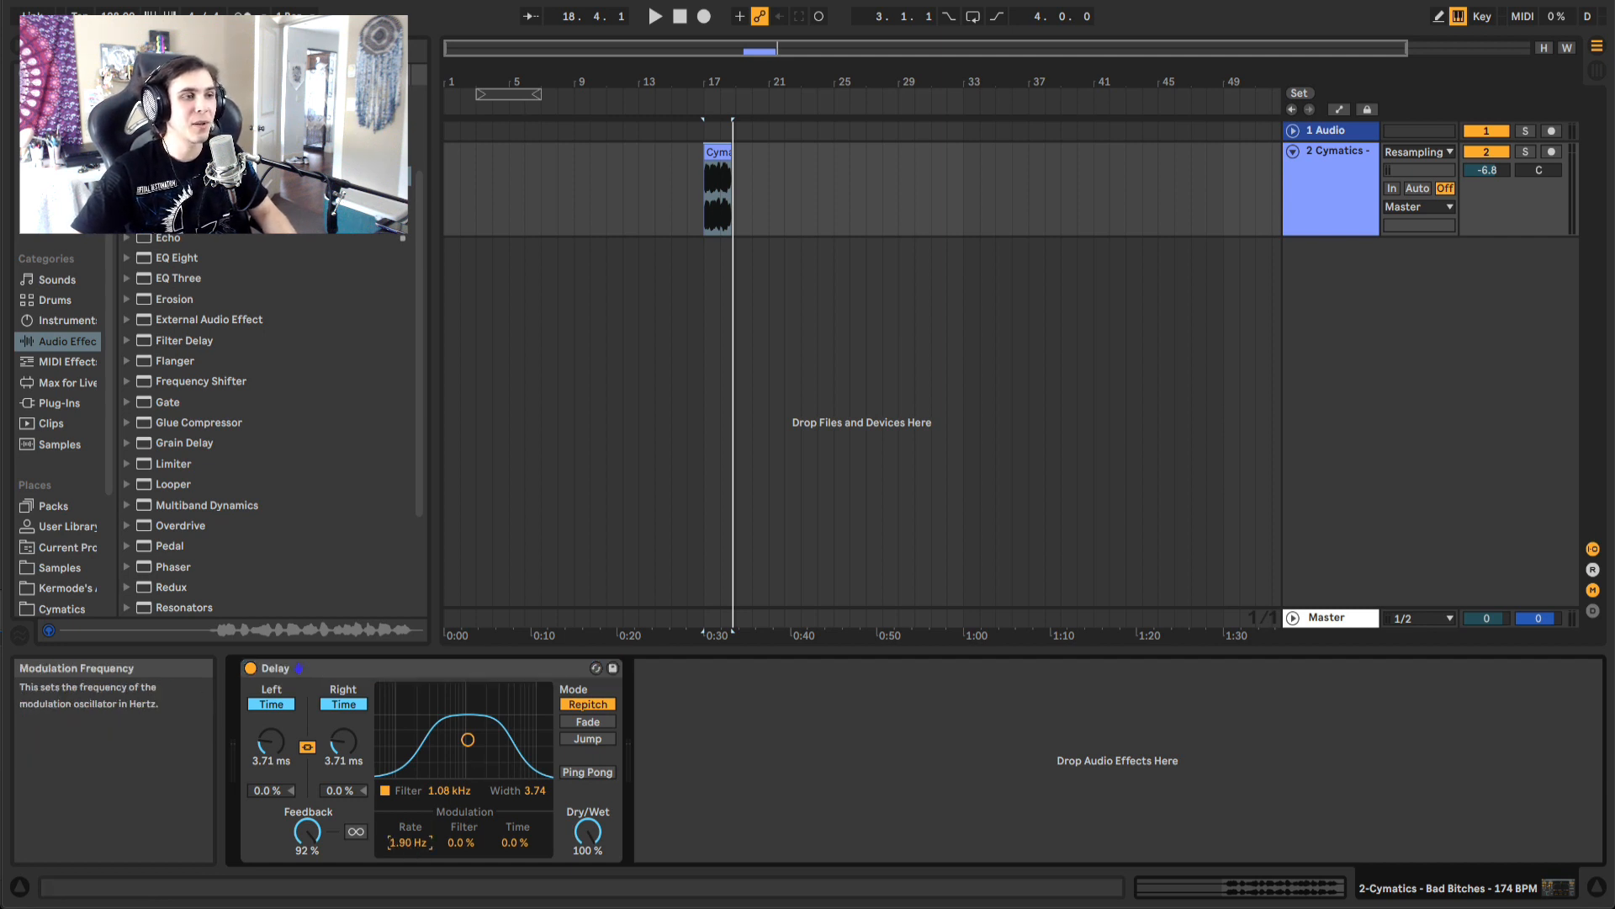
left_click_drag(515, 842, 515, 810)
key("space")
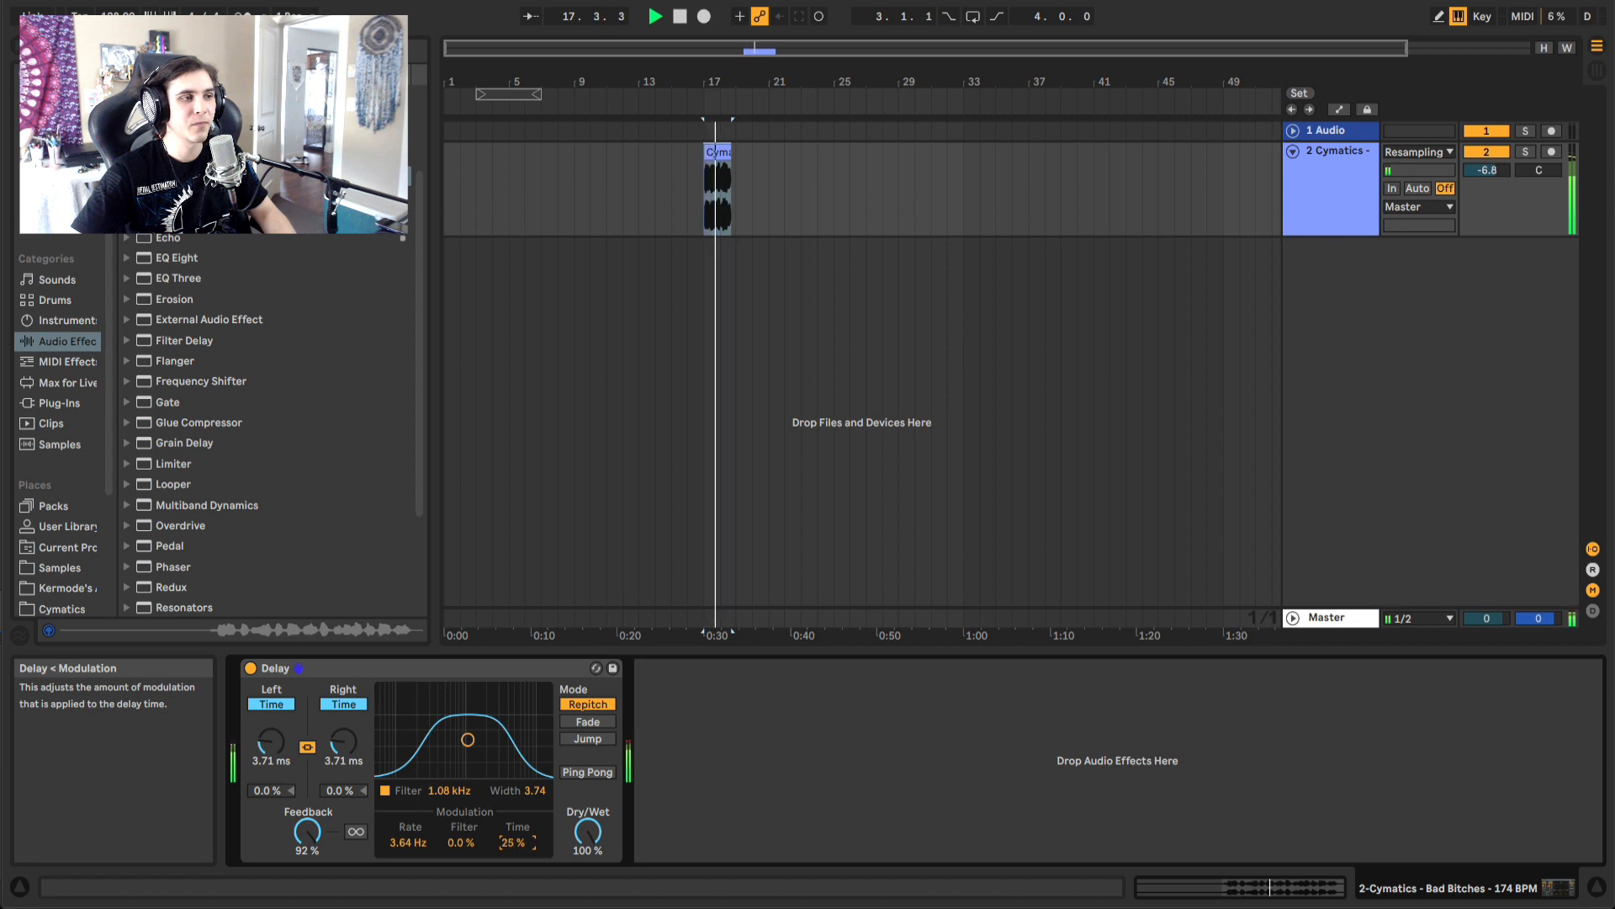
left_click_drag(404, 843, 404, 795)
left_click_drag(509, 844, 508, 796)
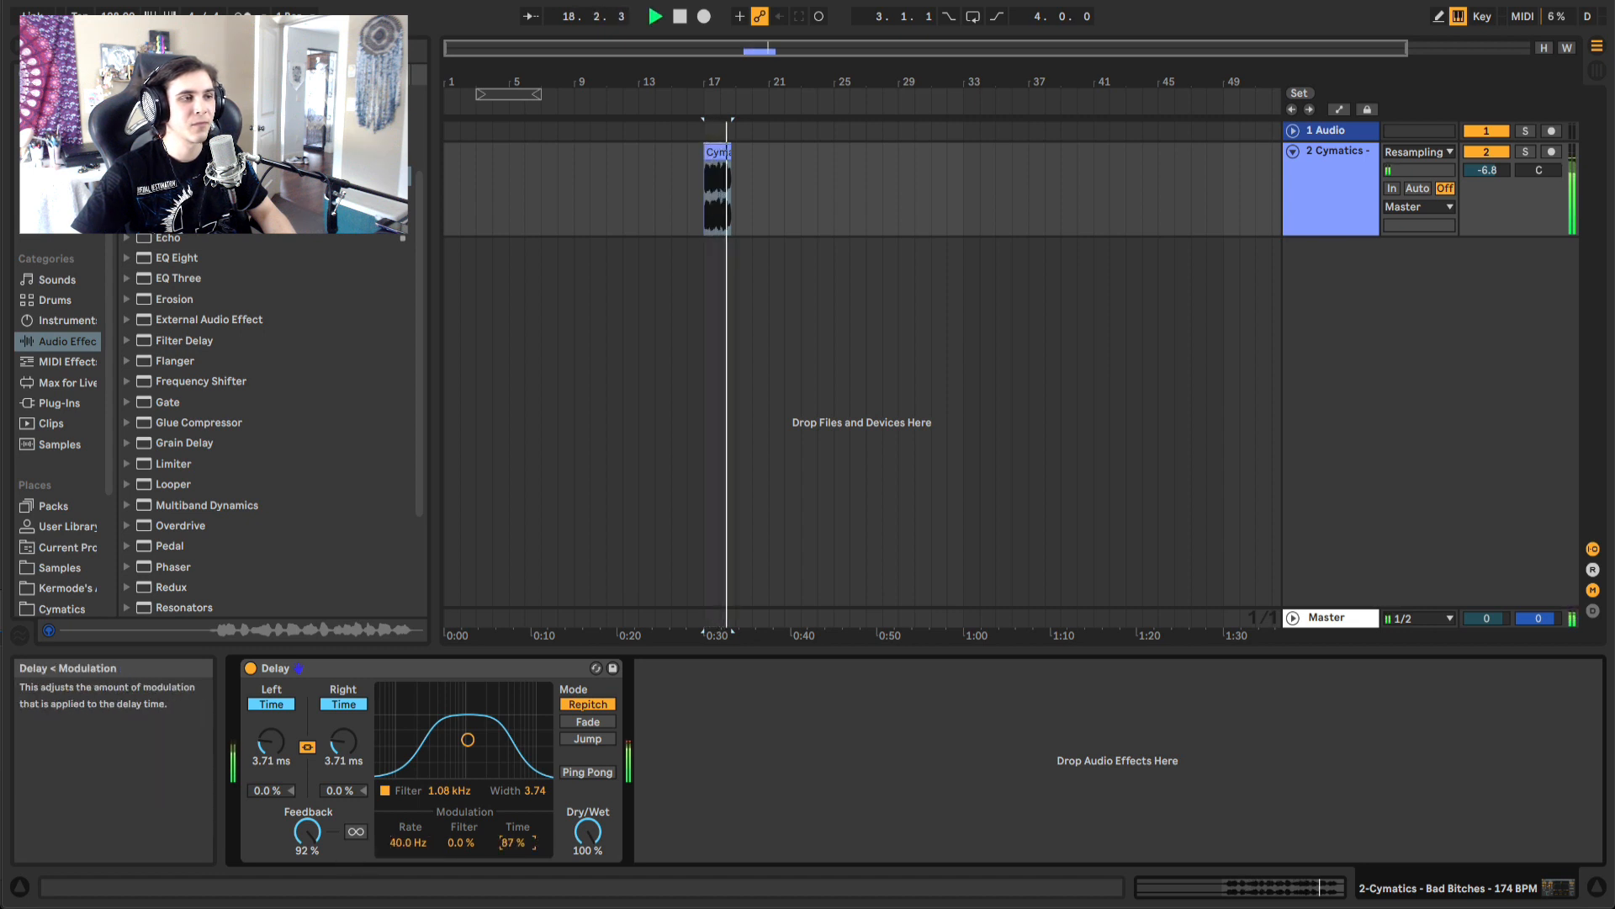
left_click(408, 842)
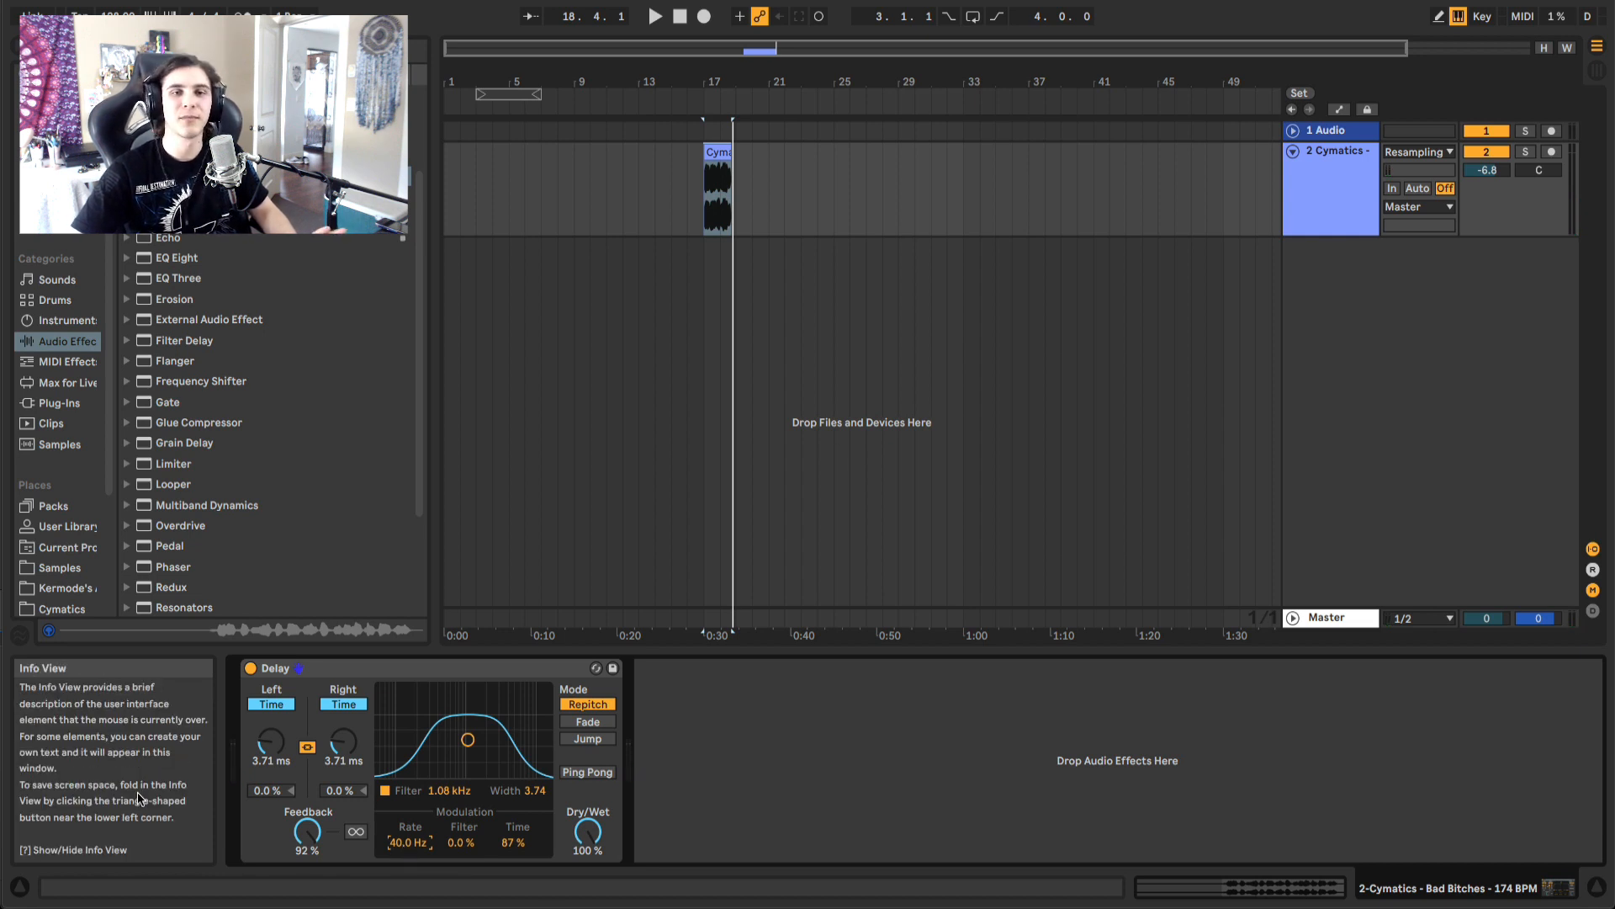
Remove the Delay and add the Vocoder effect to the vocal clip's track
left_click(342, 673)
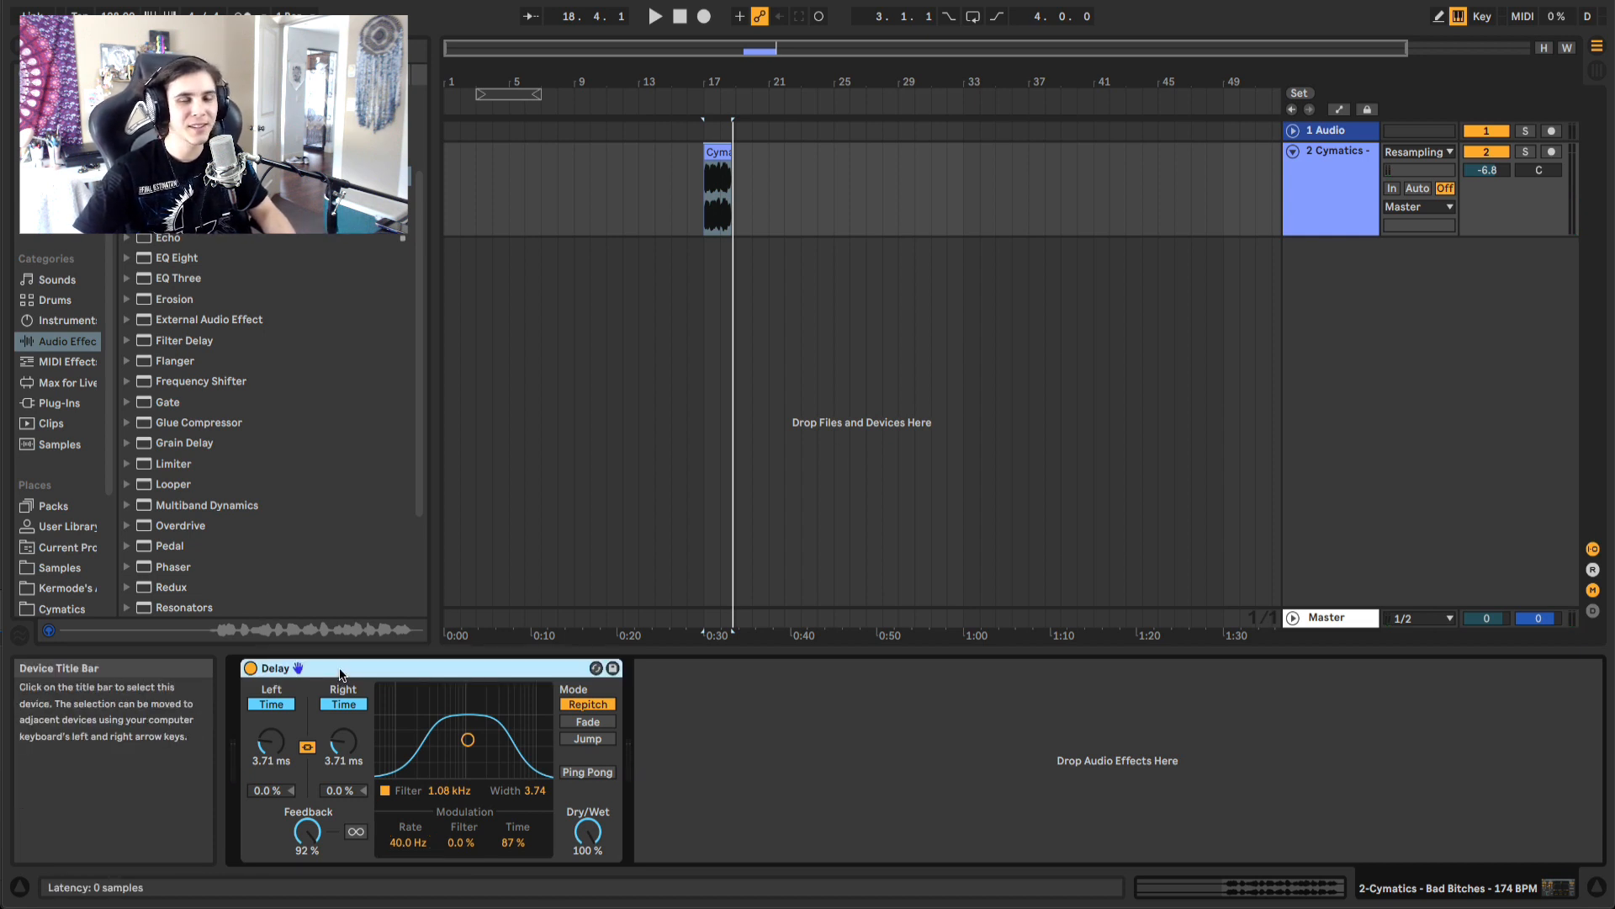
key("Delete")
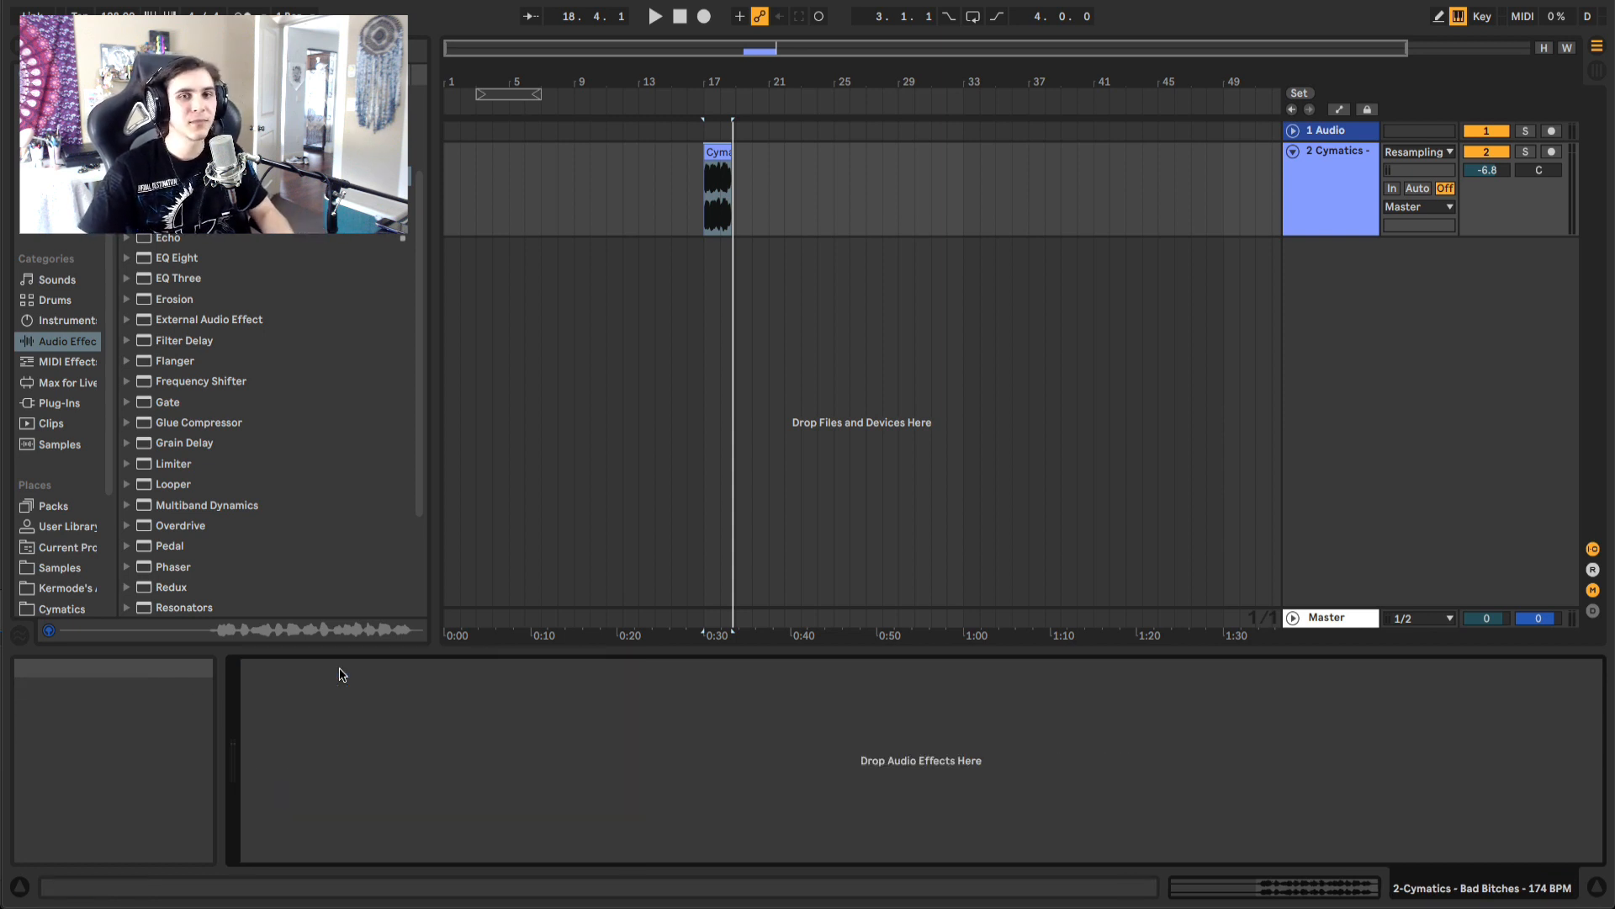
scroll(276, 559, "down", 3)
left_click_drag(191, 605, 695, 158)
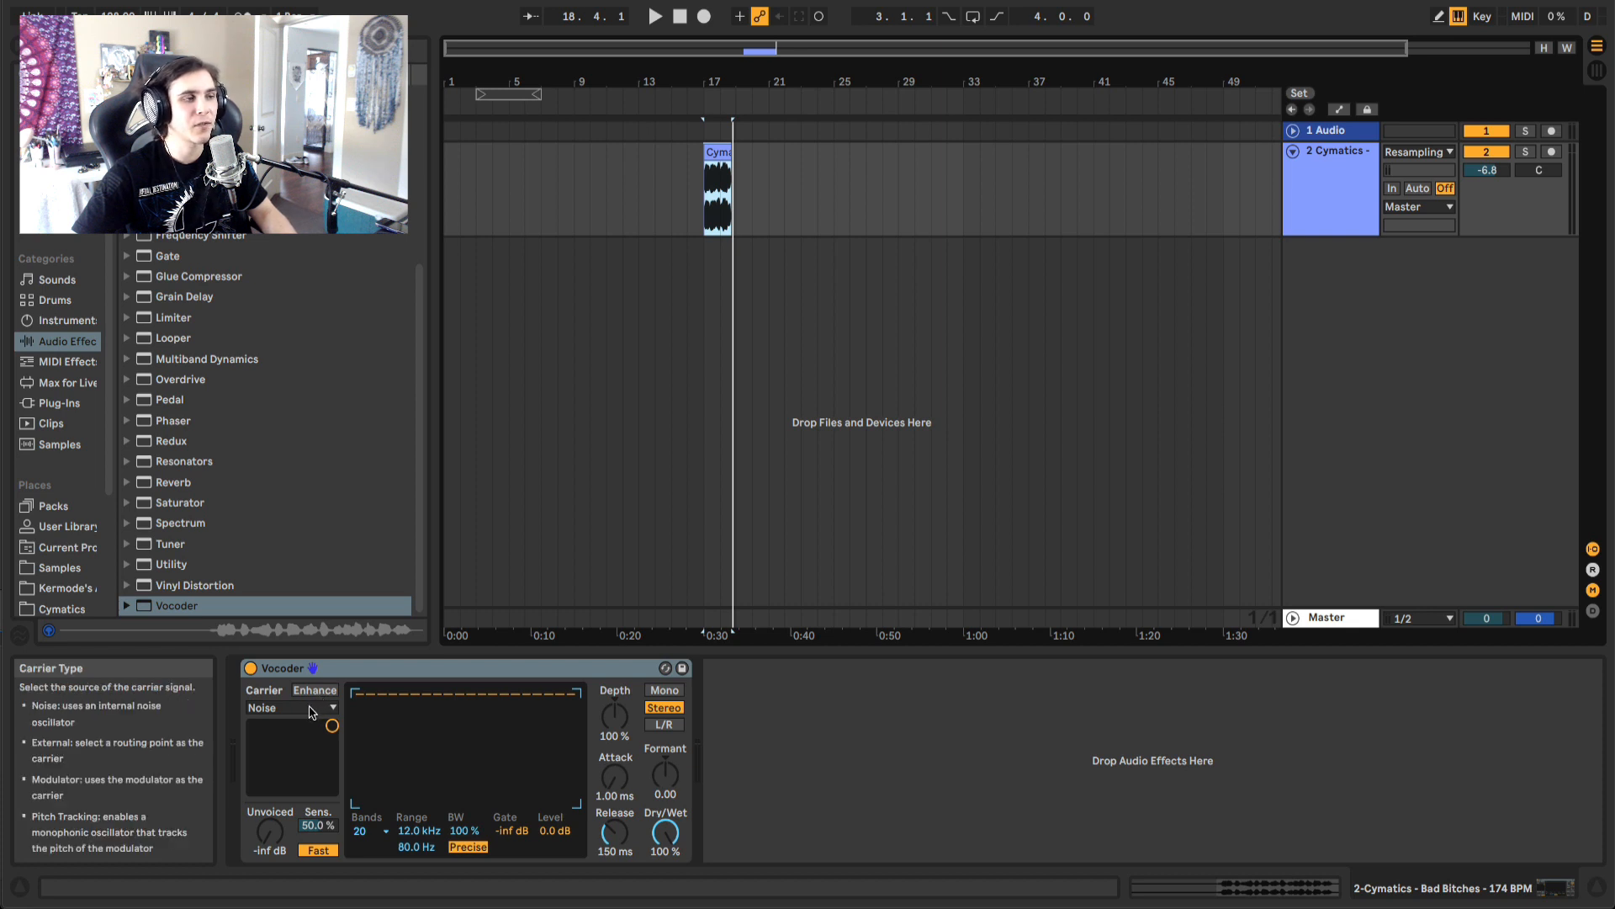
Audition the vocal through the Vocoder's Noise carrier and switch the carrier type to Pitch Tracking
key("space")
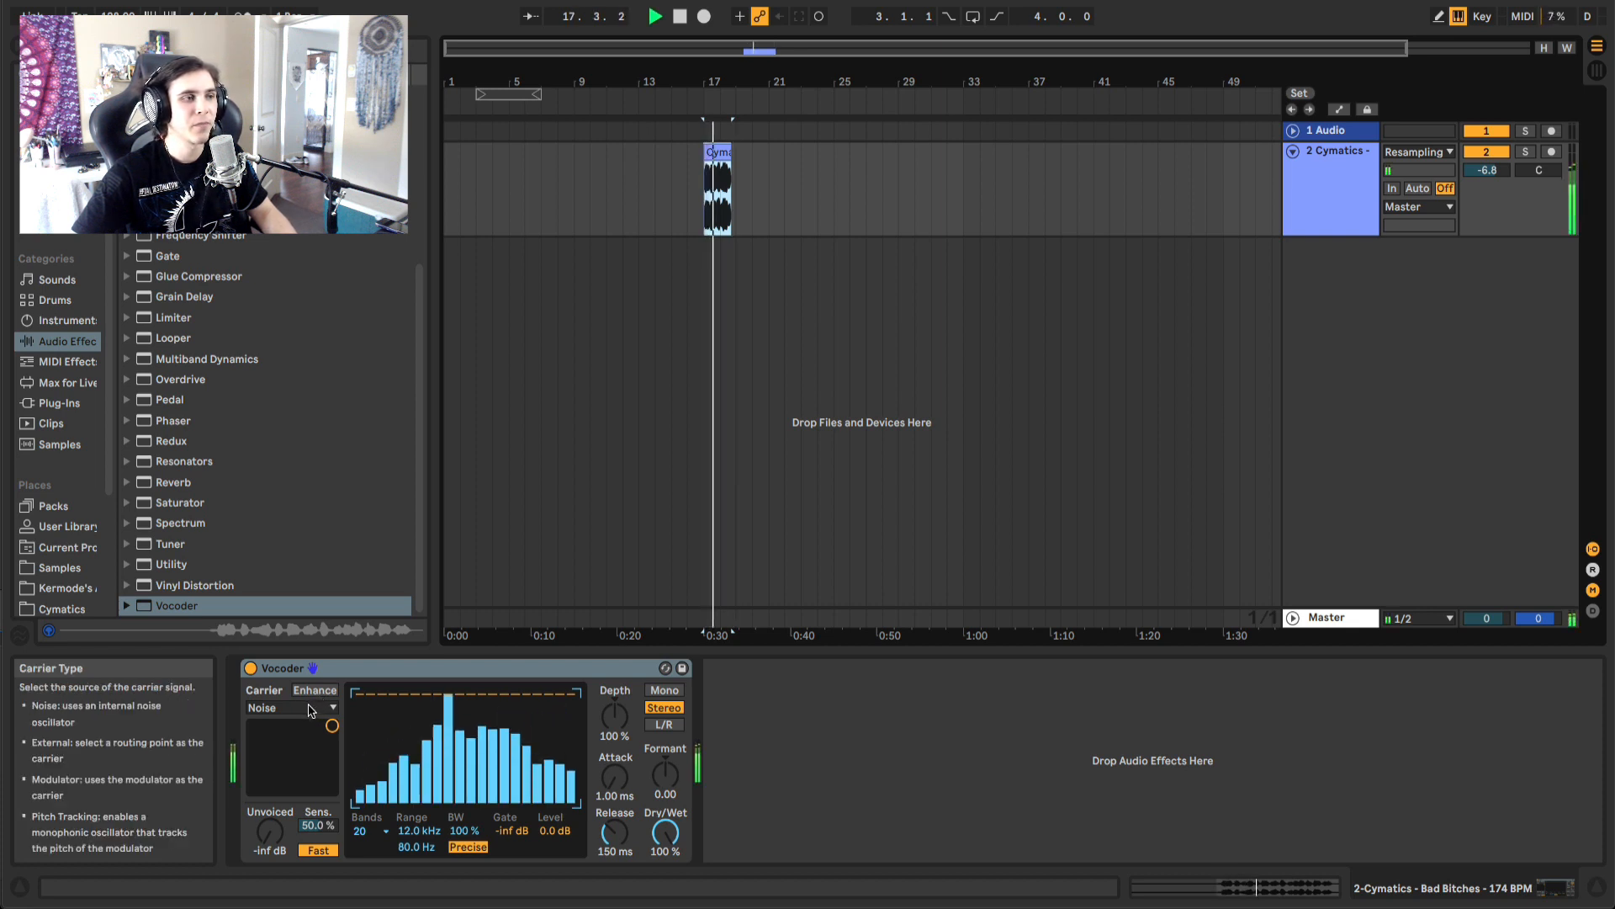
key("space")
left_click(309, 709)
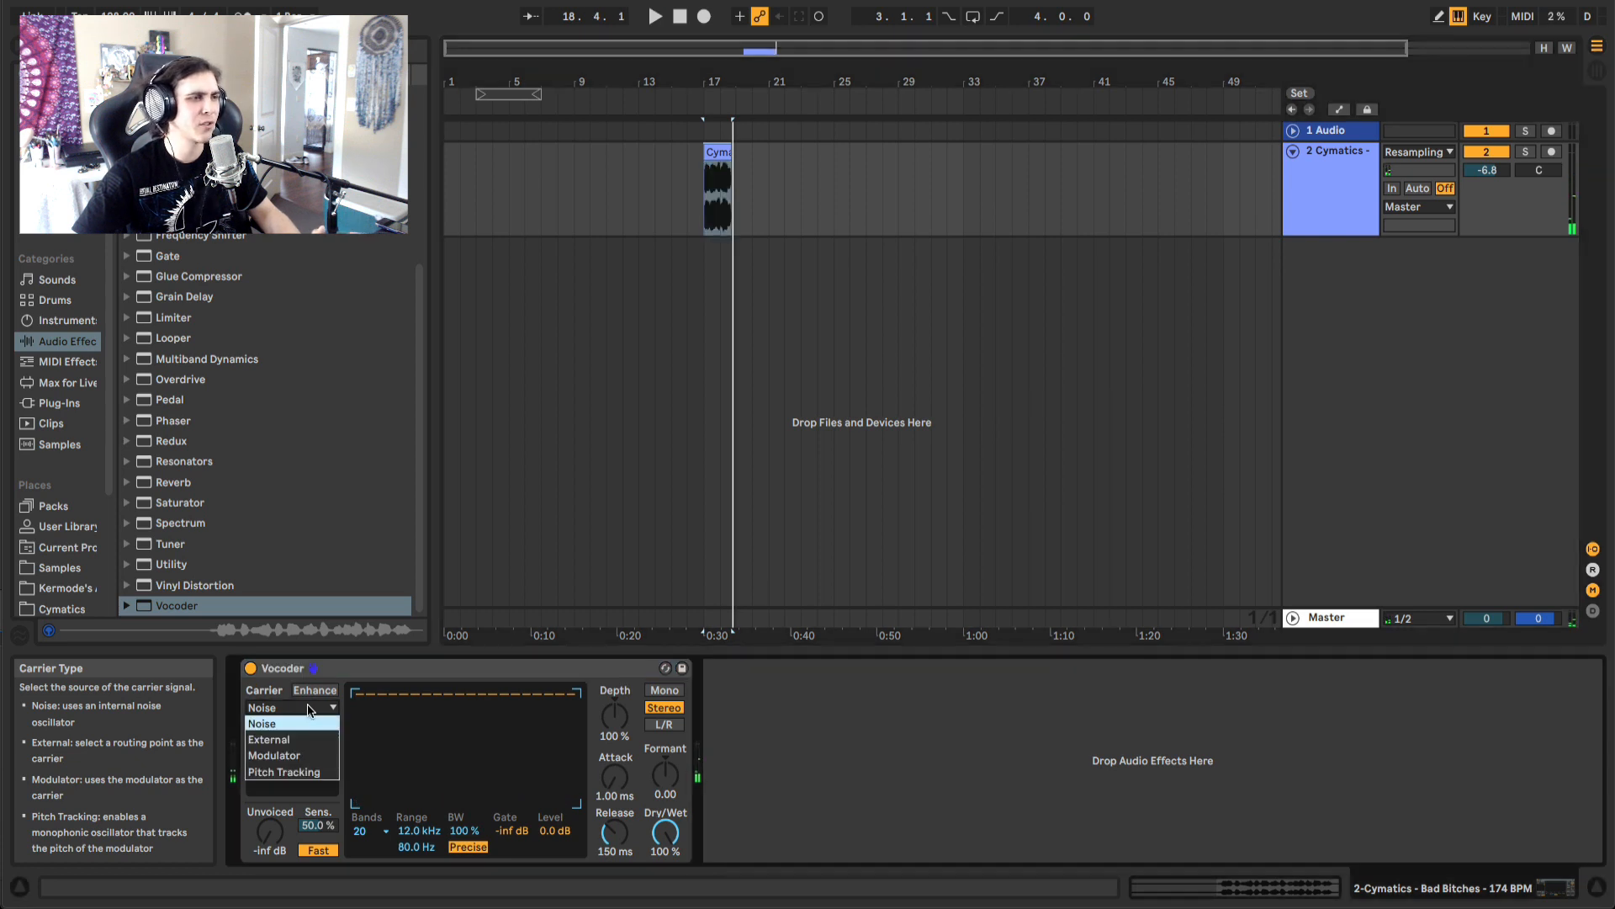
left_click(280, 773)
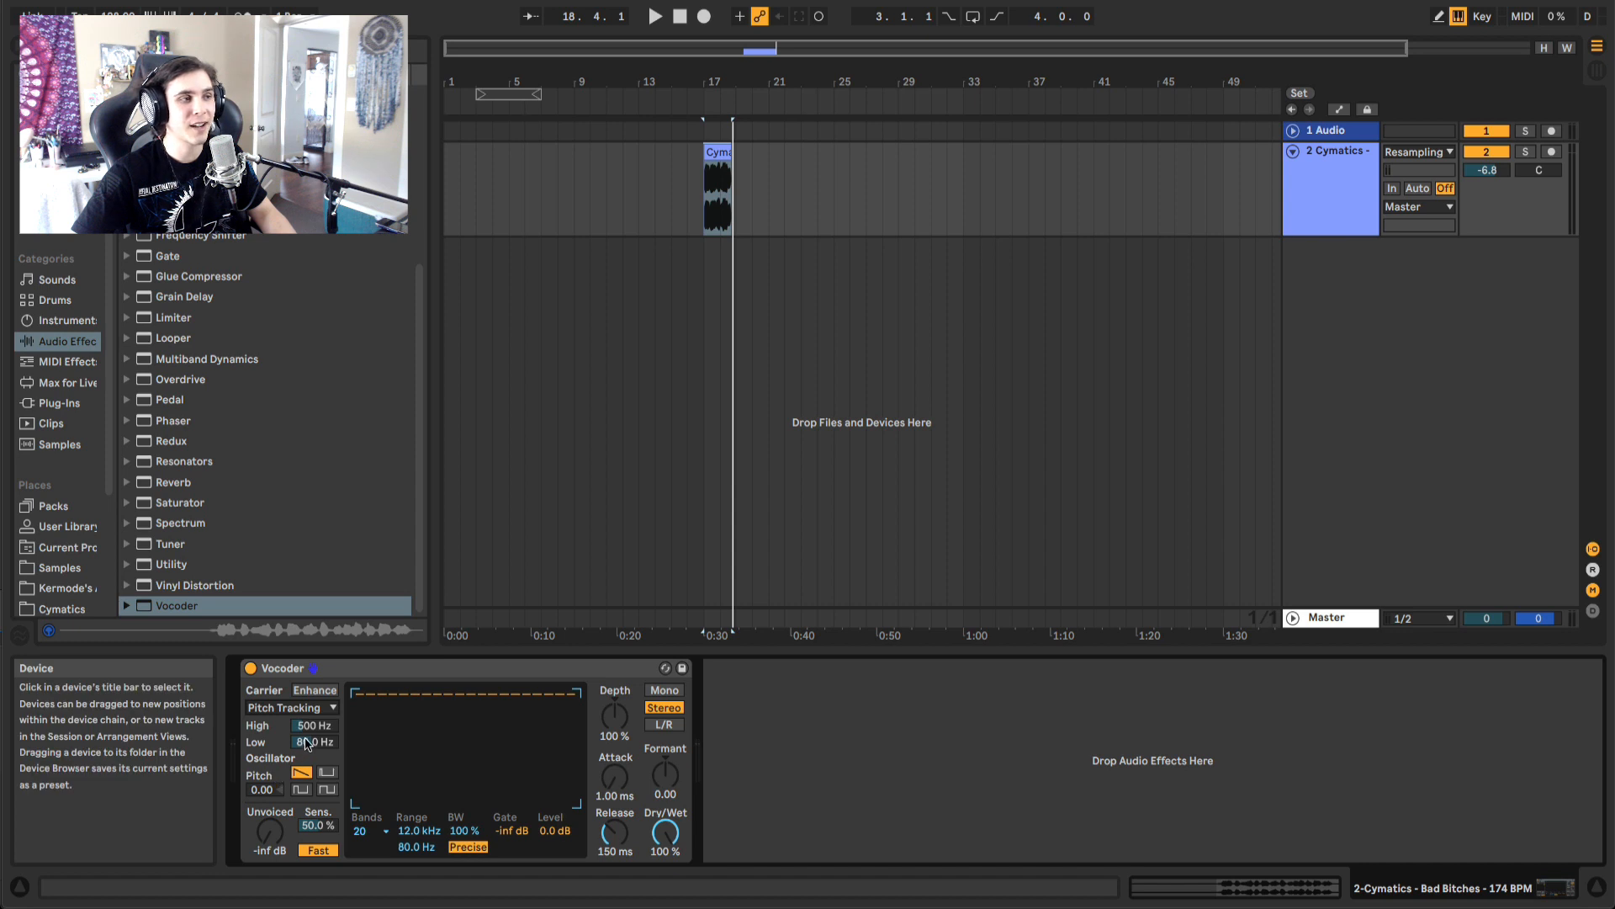
Set the Vocoder's pitch detection range to High 594 Hz and Low 48.8 Hz while auditioning the vocal
key("space")
left_click_drag(313, 725, 313, 761)
key("space")
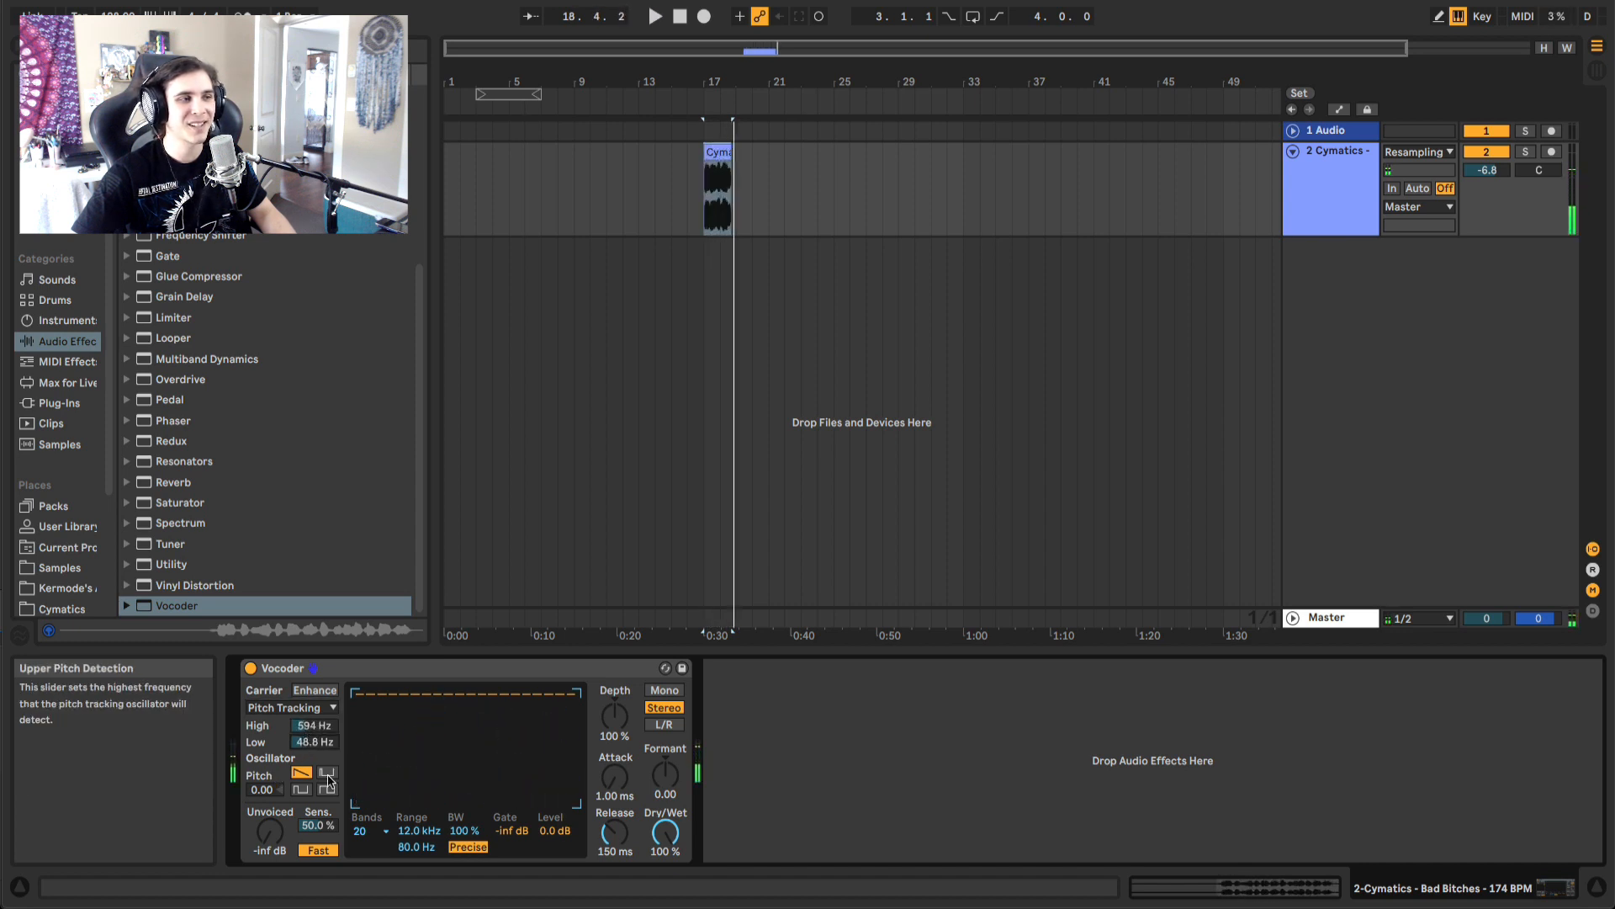
Reduce the Vocoder to 4 bands and audition the vocal
left_click(364, 828)
left_click(361, 814)
key("space")
left_click(362, 831)
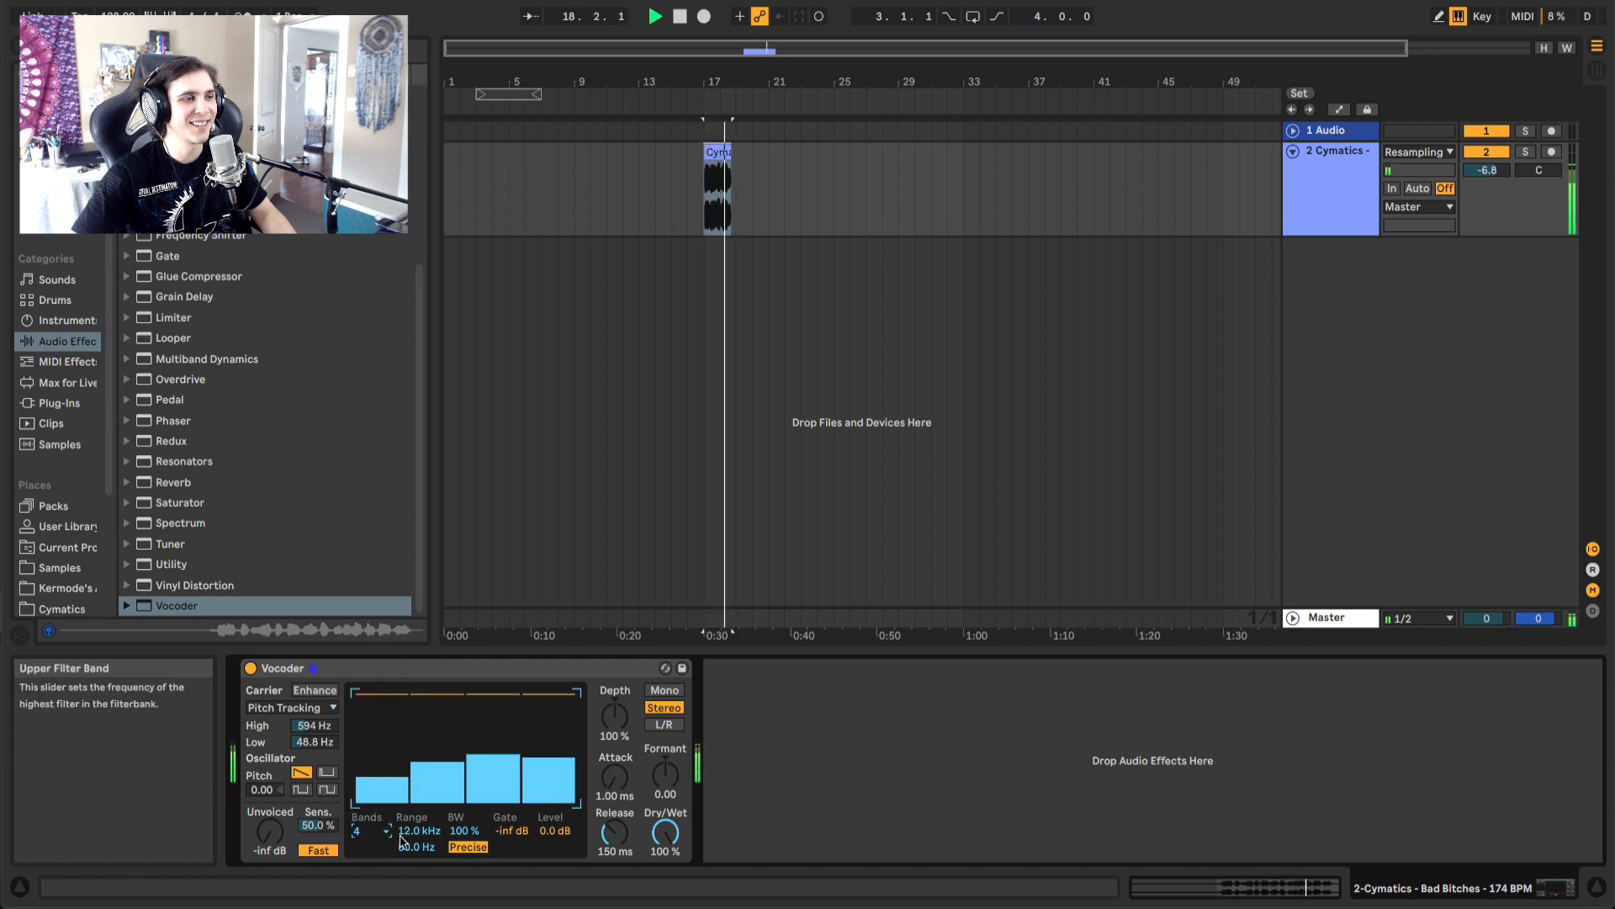
Set the Vocoder to 40 bands with a bandwidth of 10.0 % and audition the vocal
left_click_drag(357, 831, 360, 782)
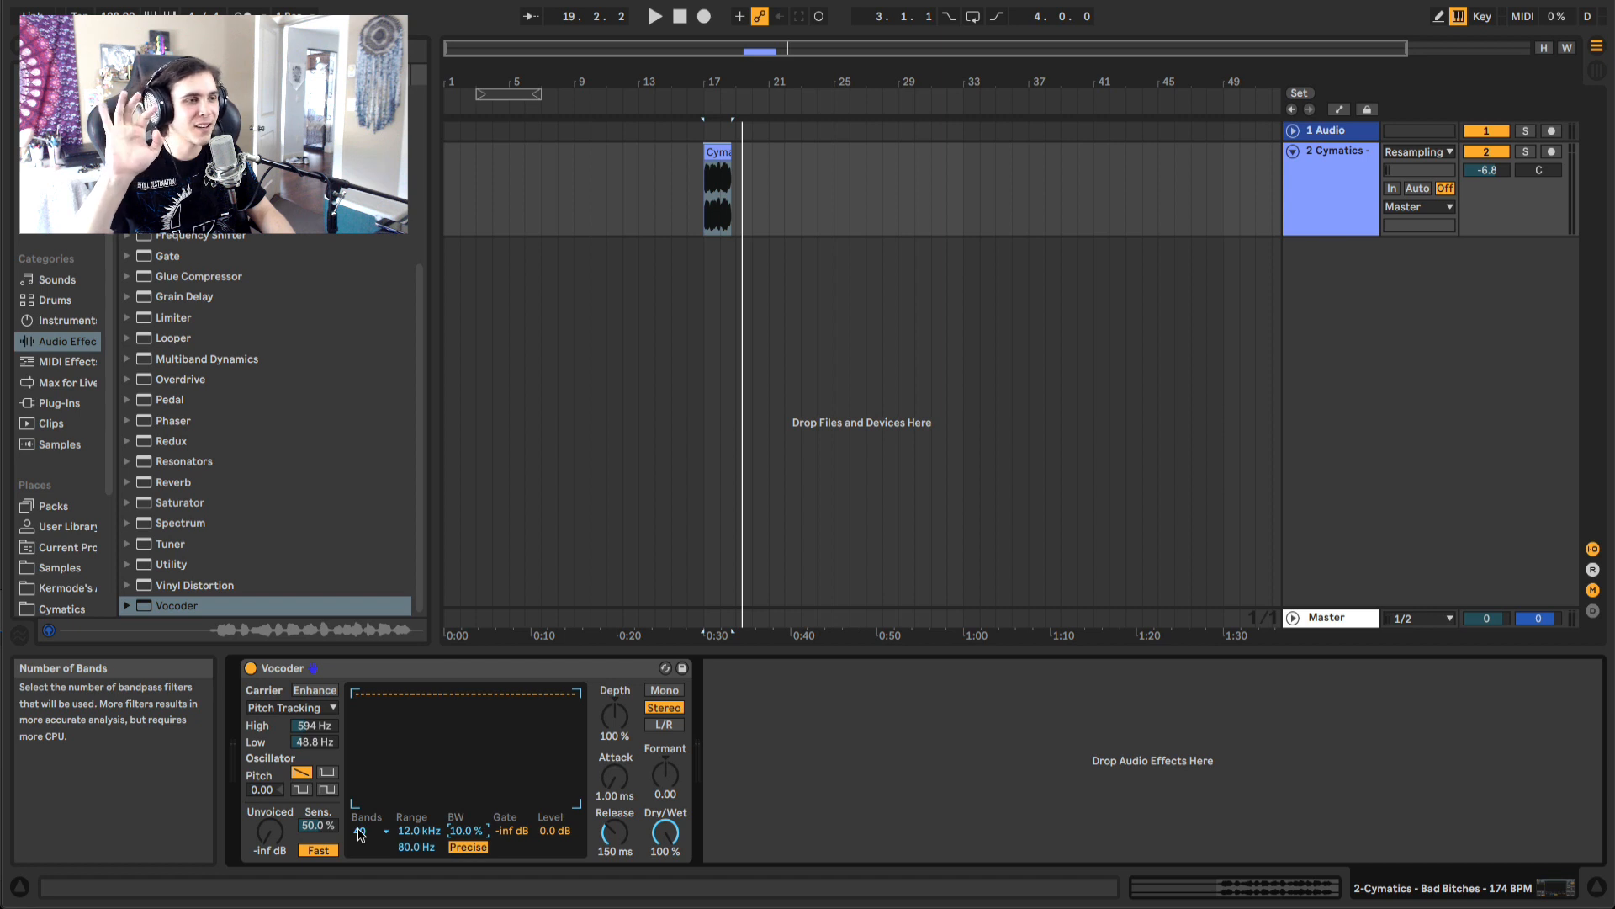
key("space")
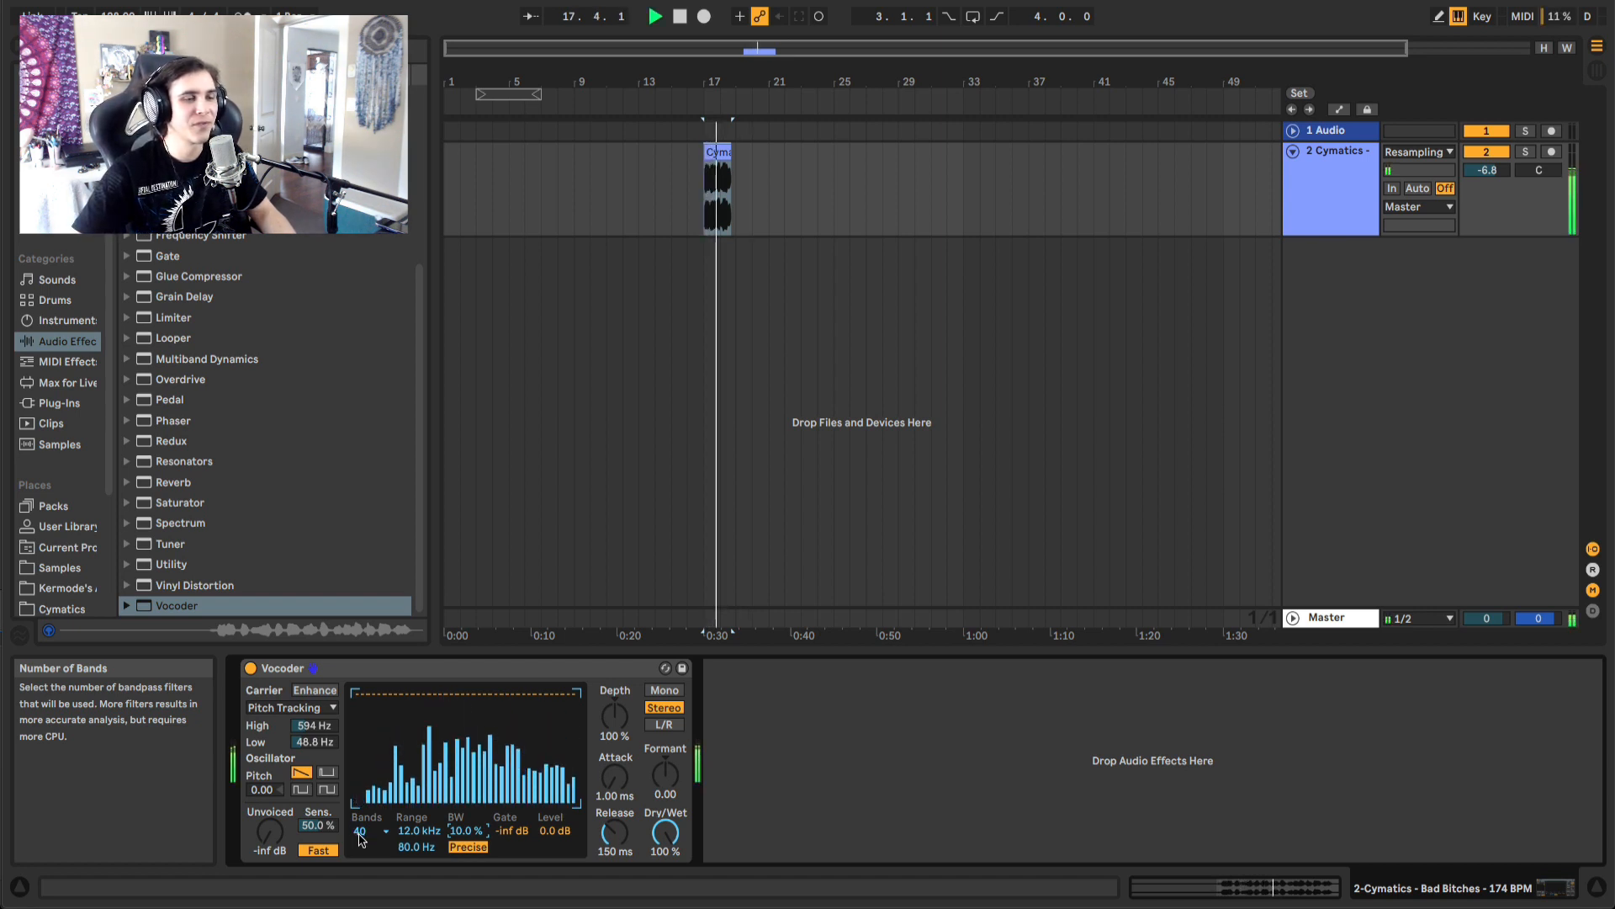
key("space")
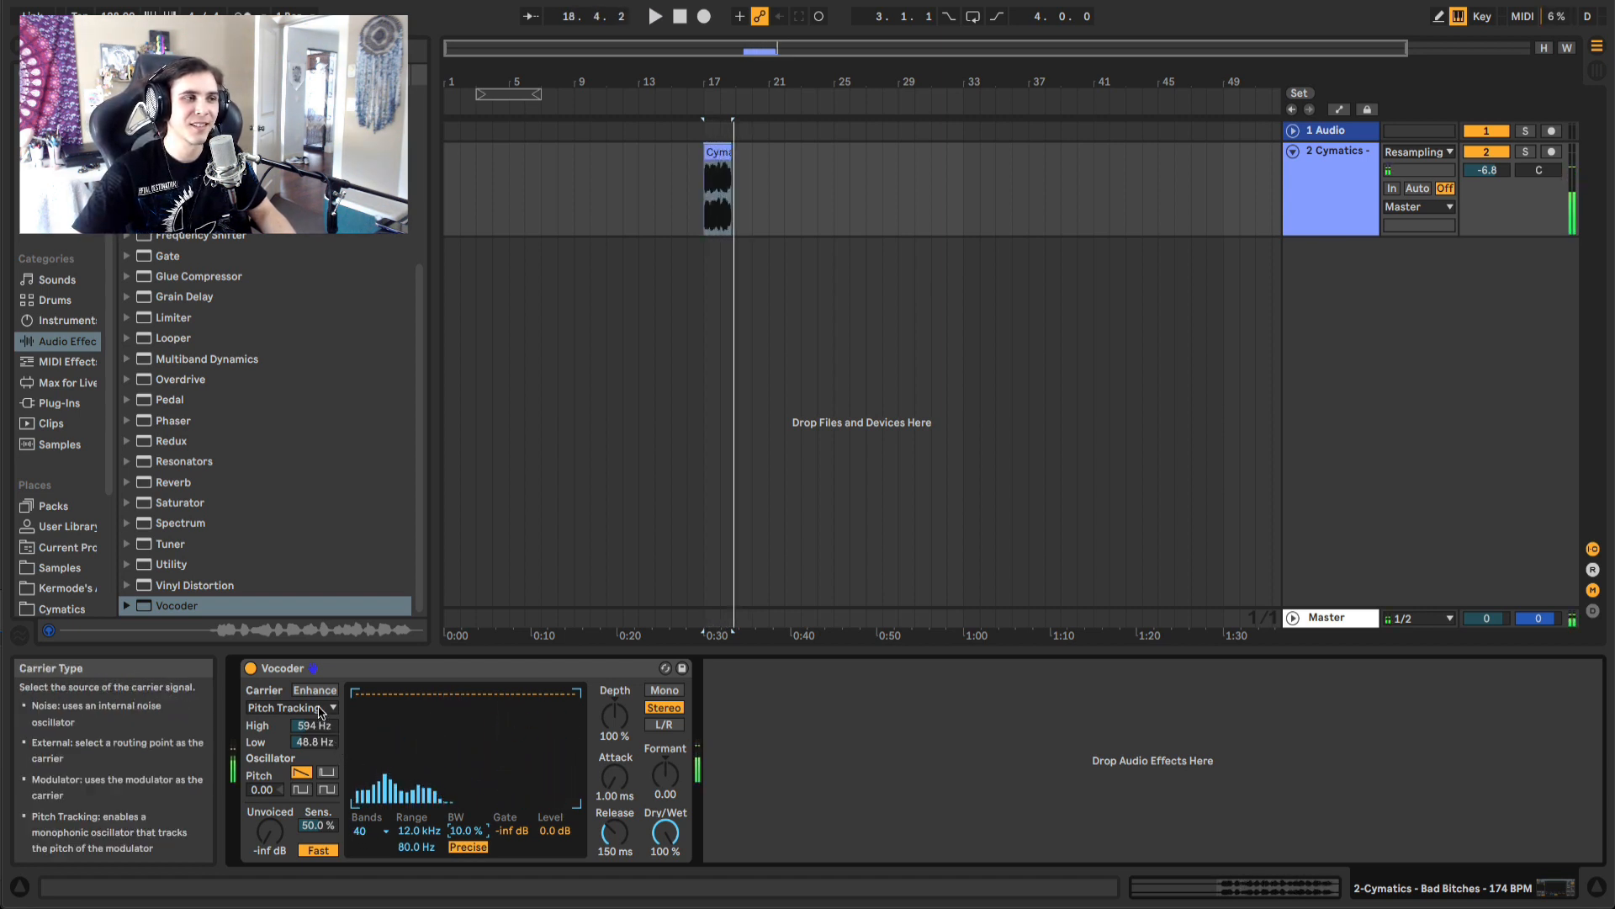
Try the Modulator carrier type and set the Vocoder's carrier to External
left_click(318, 707)
left_click(307, 755)
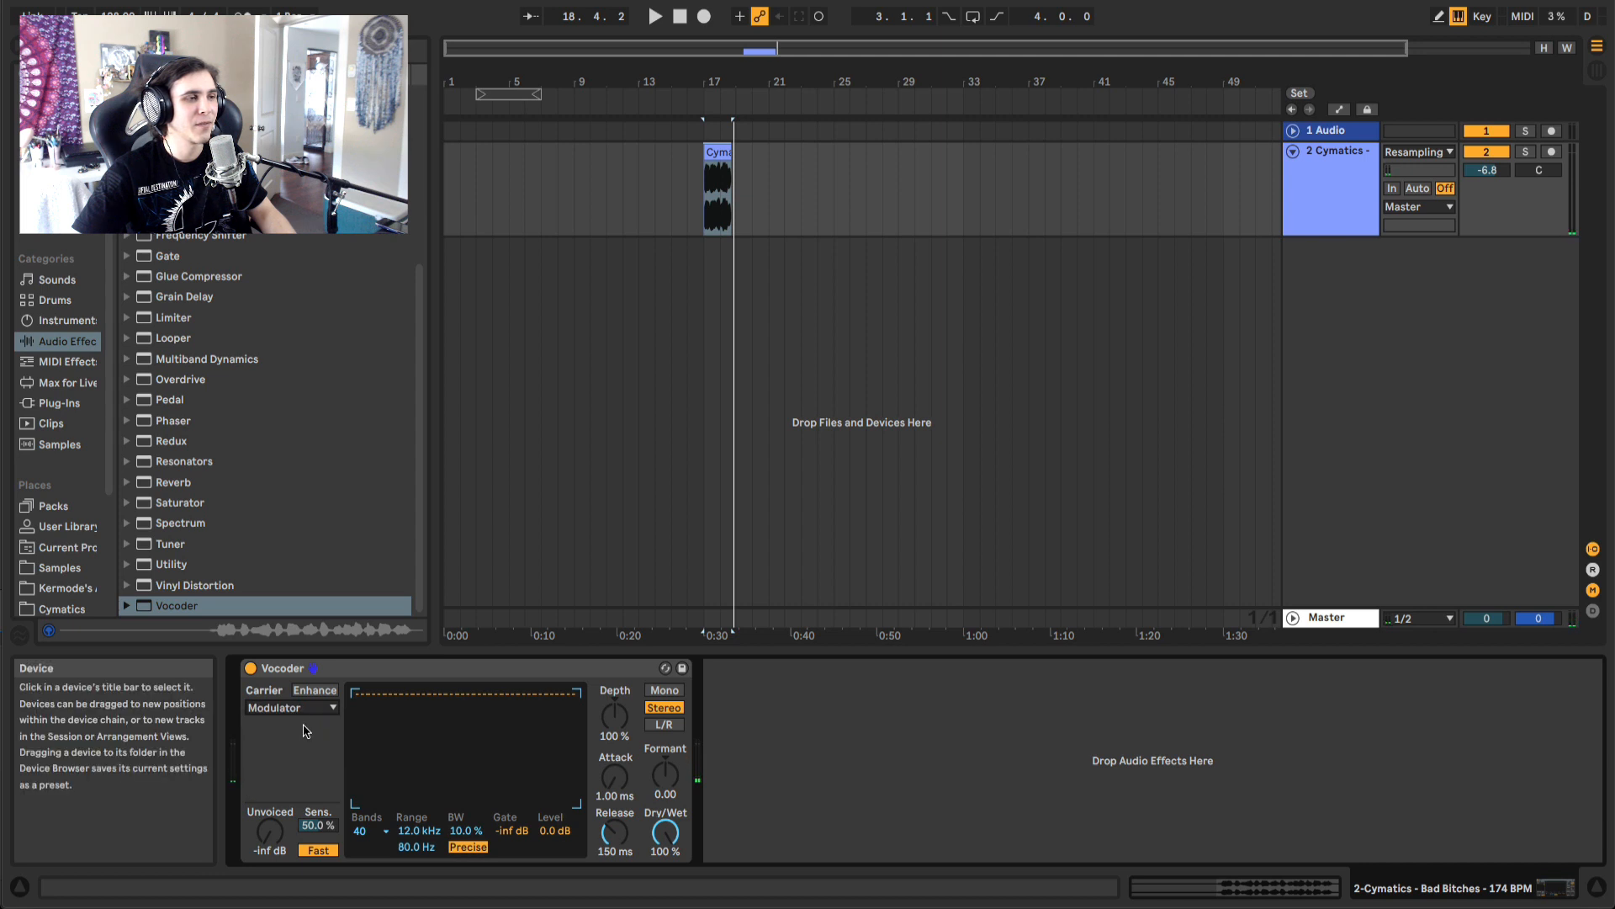
left_click(308, 709)
left_click(304, 742)
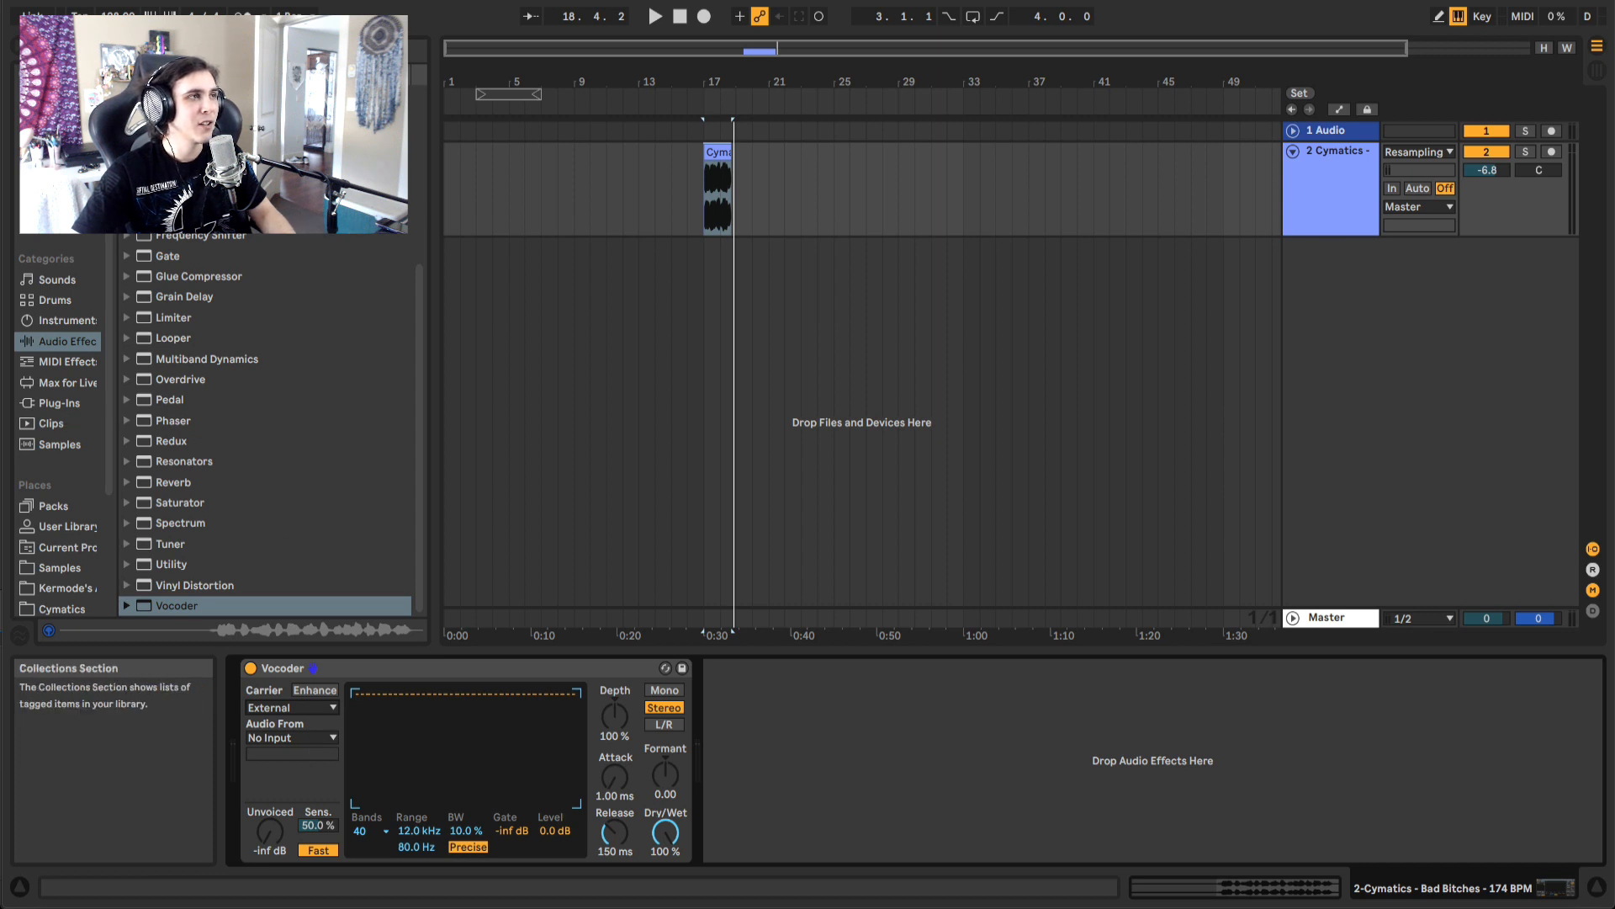
Search the sample folder for bass sounds and place Old School Neuro Style (E).wav on a new track below the vocal at bar 17
left_click(126, 51)
type("bass")
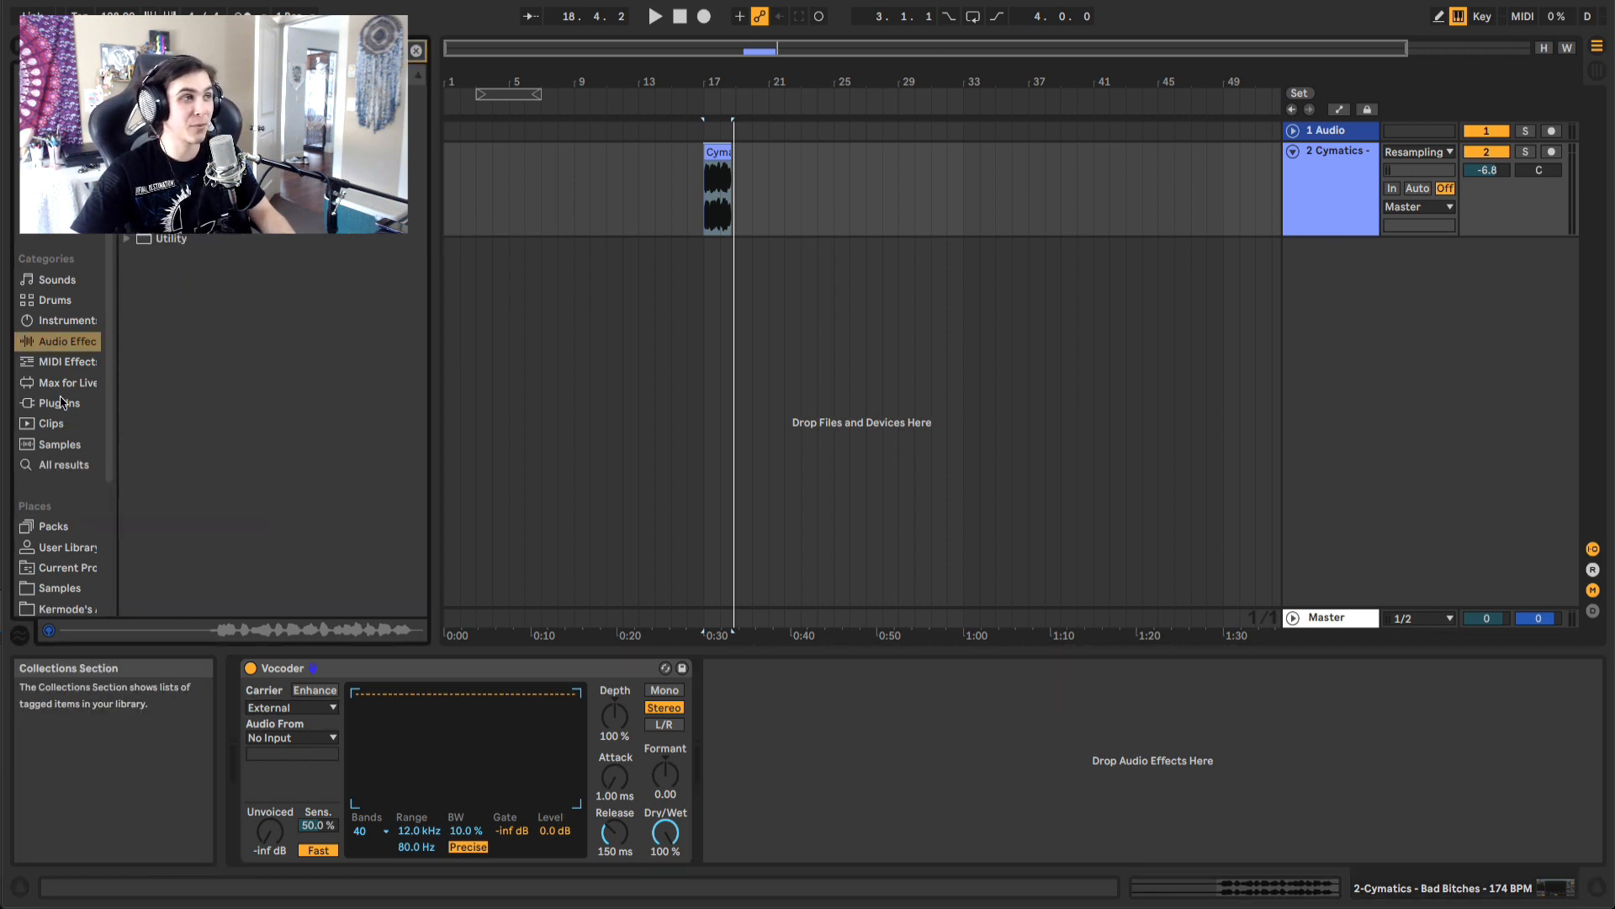
left_click(67, 606)
left_click(220, 430)
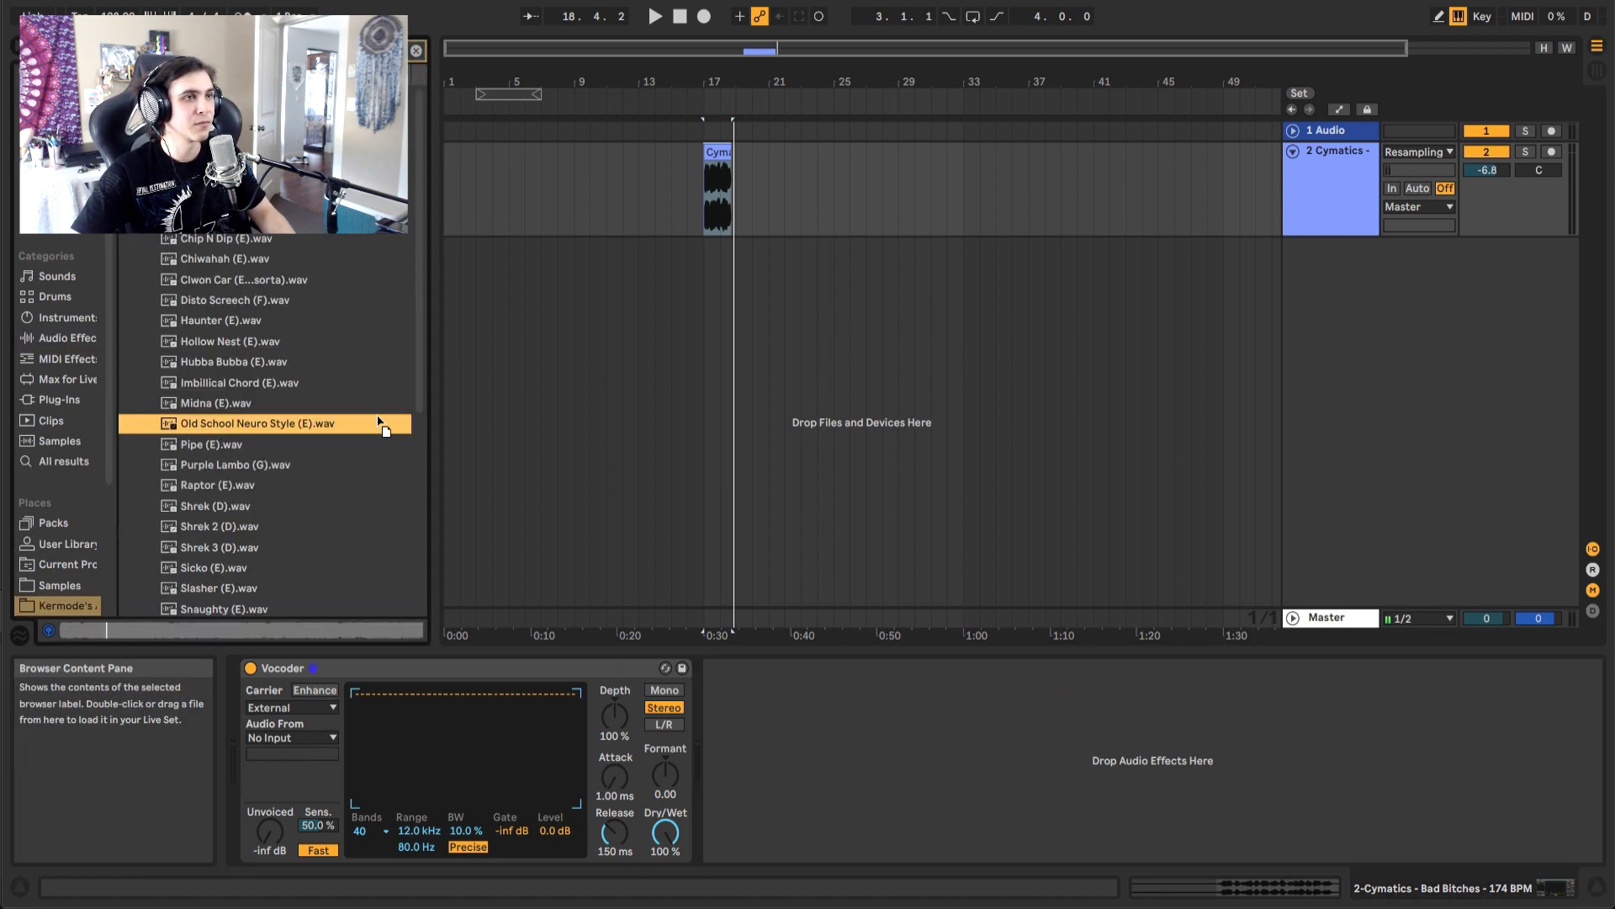
left_click_drag(381, 425, 743, 263)
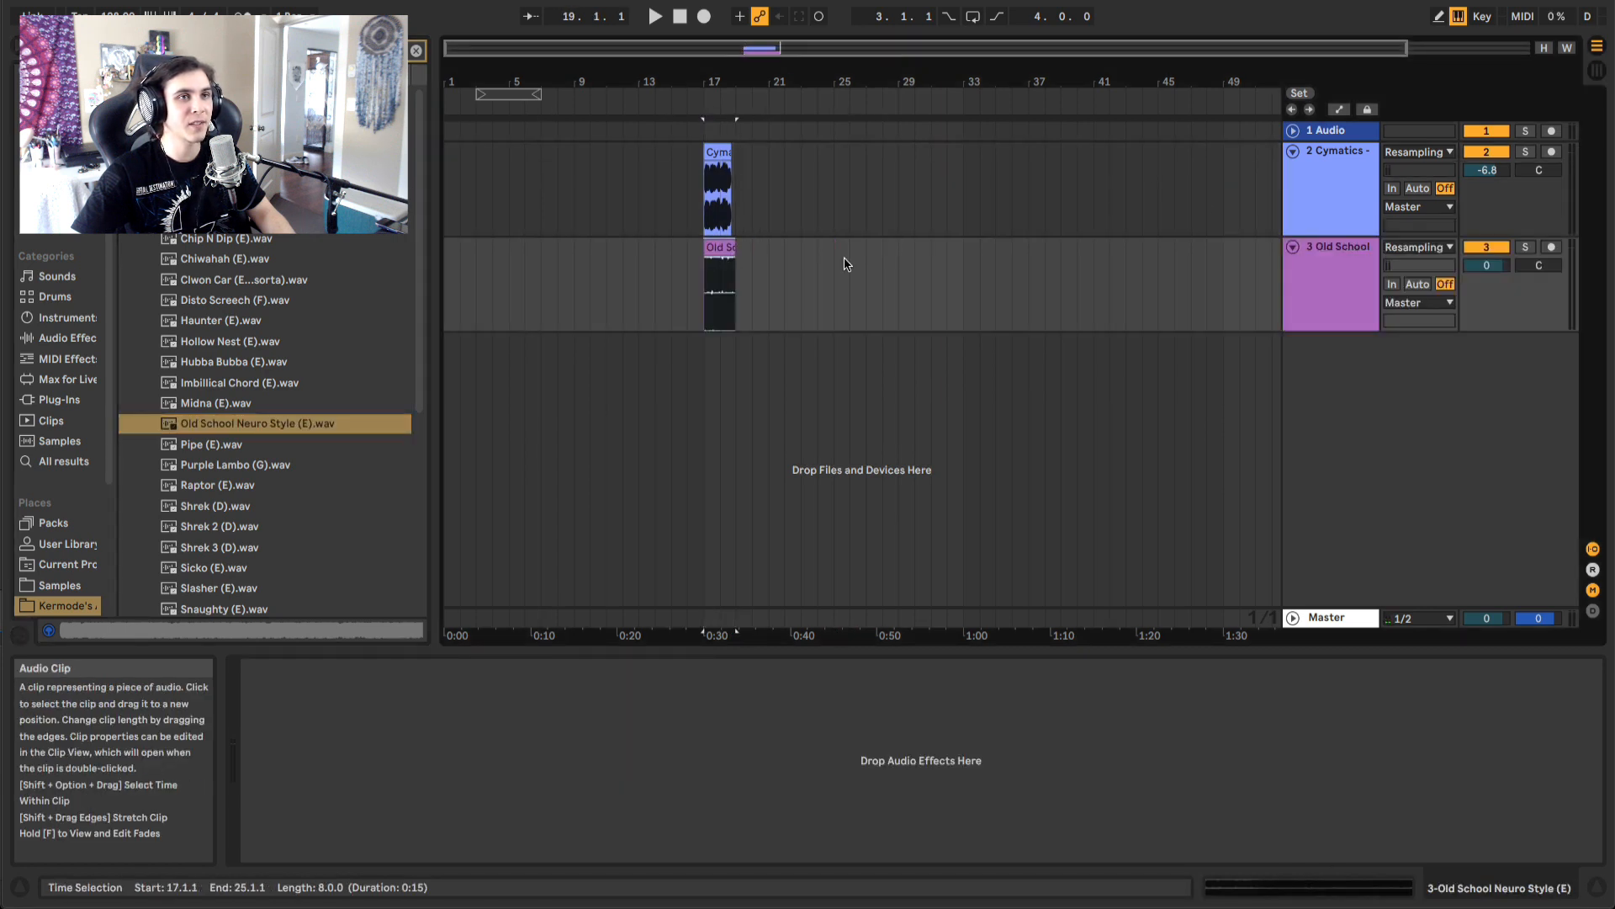
Deactivate the Old School bass track and choose 3-Old School Neuro Style (E) as the audio source for the vocal track's Vocoder carrier
left_click(1487, 246)
left_click(1477, 210)
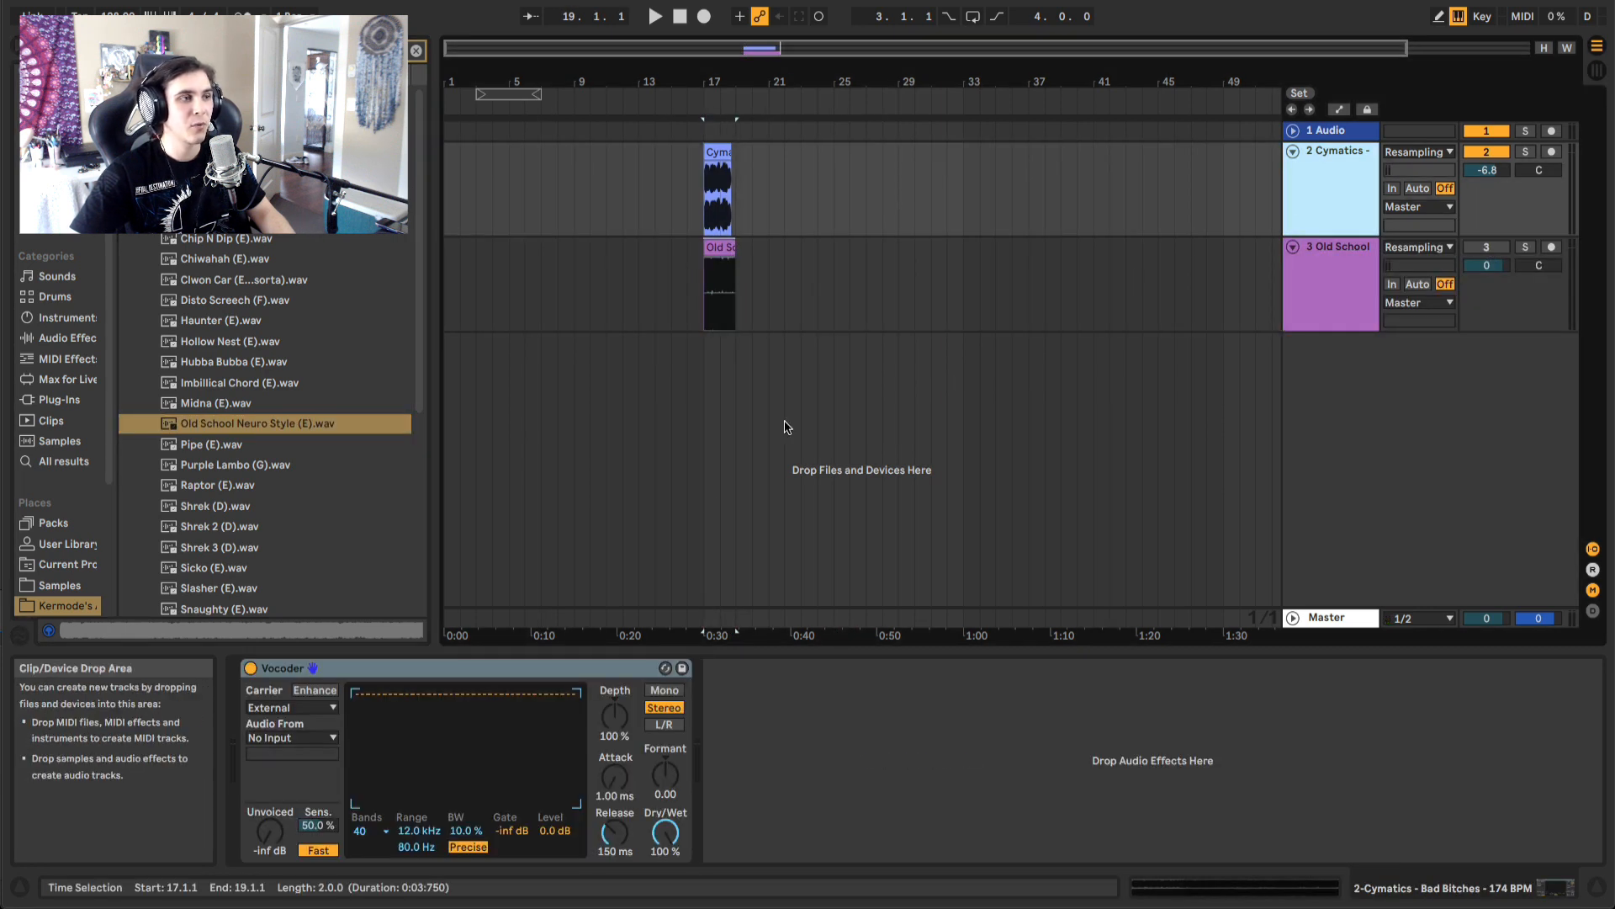
left_click(294, 738)
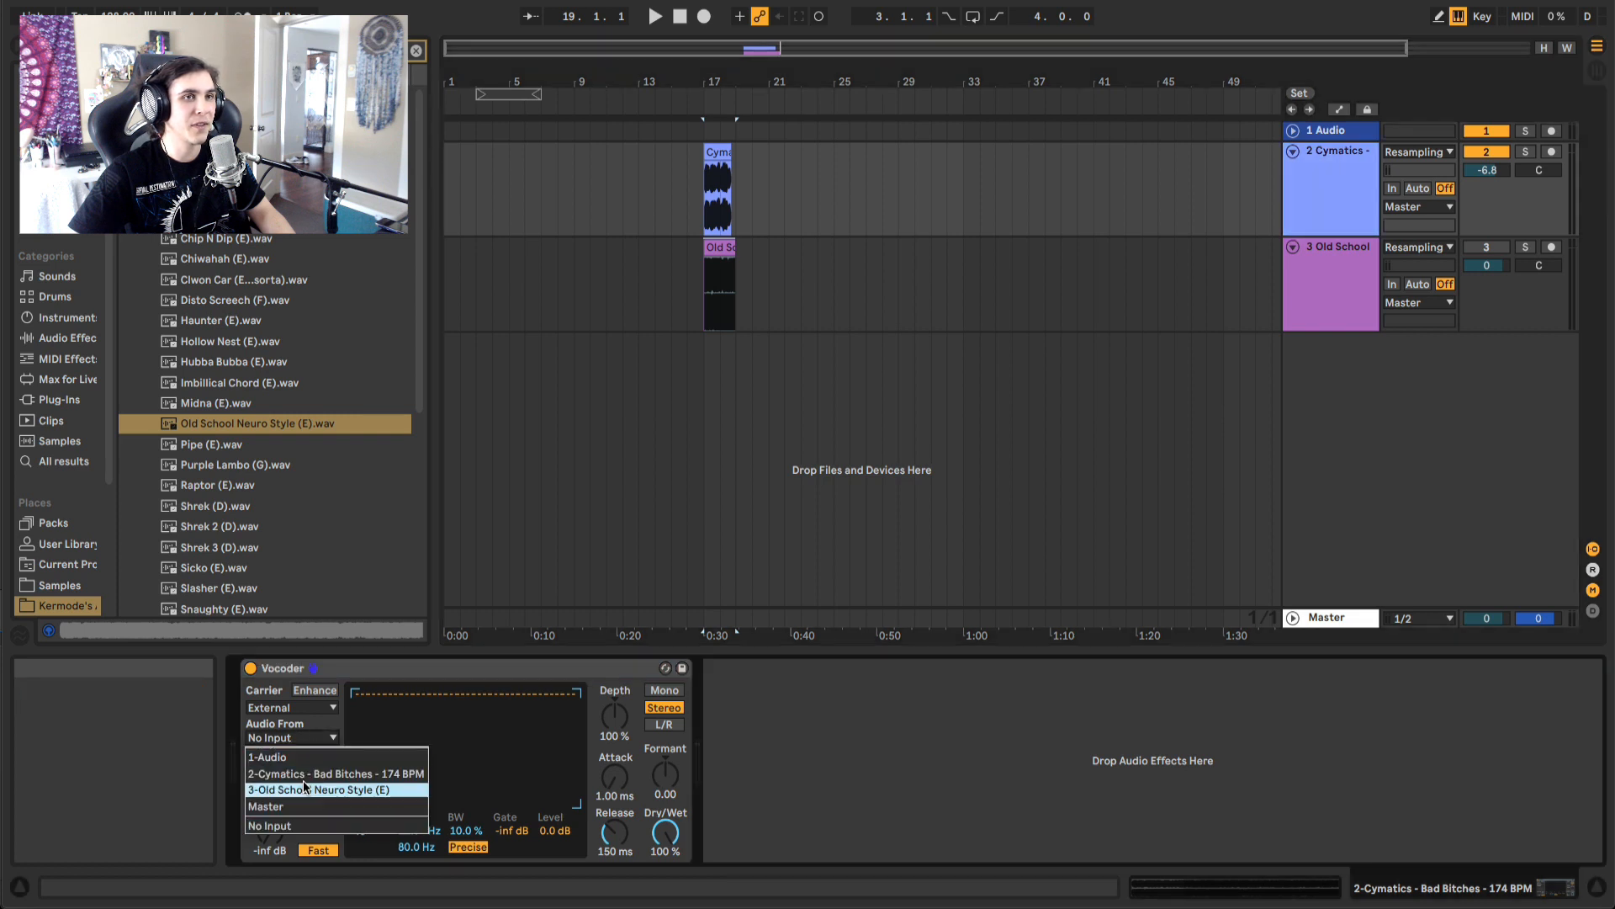
left_click(304, 788)
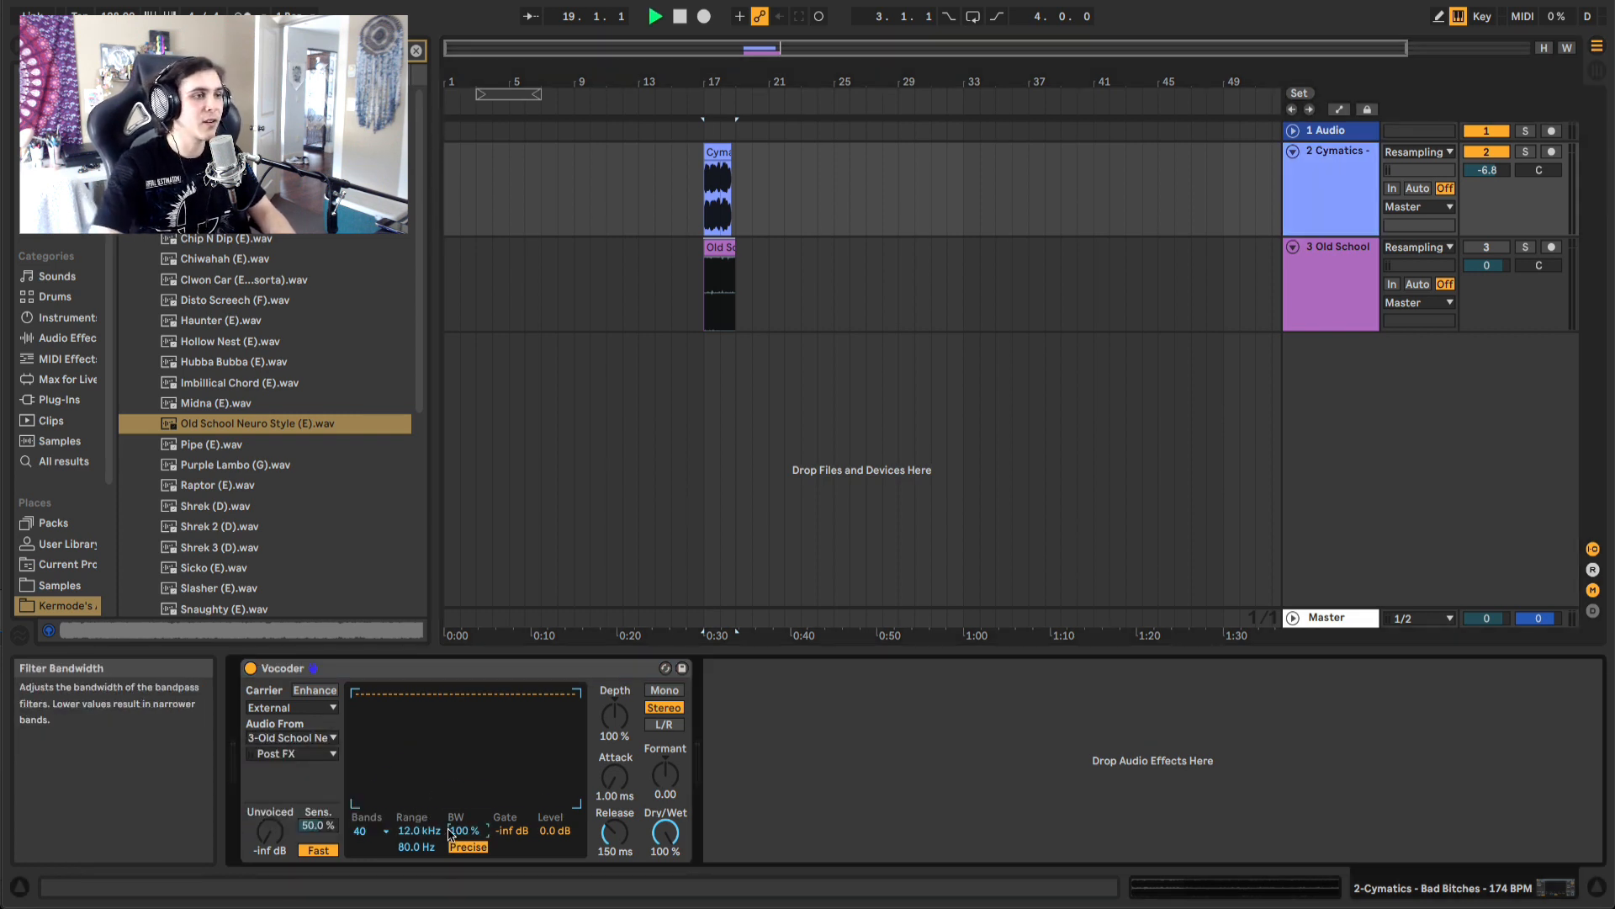
Set the Vocoder's bandwidth to 100 % and audition the vocal with the bass sample as carrier
key("space")
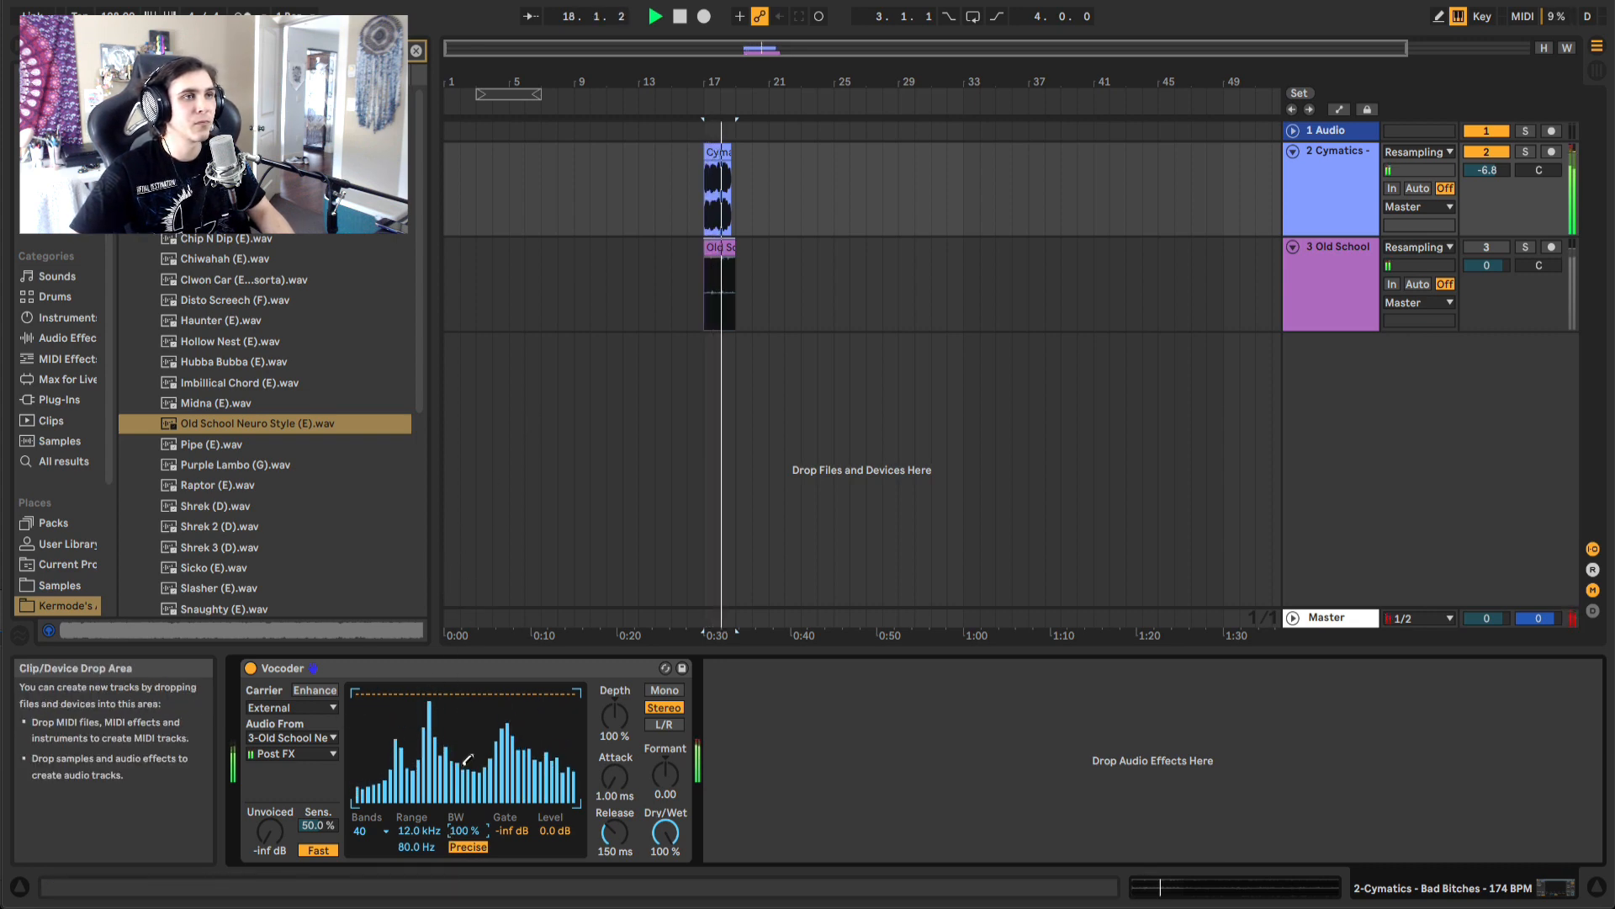
key("space")
Transpose the Old School bass clip to -9 st and audition the vocoded vocal
left_click(726, 248)
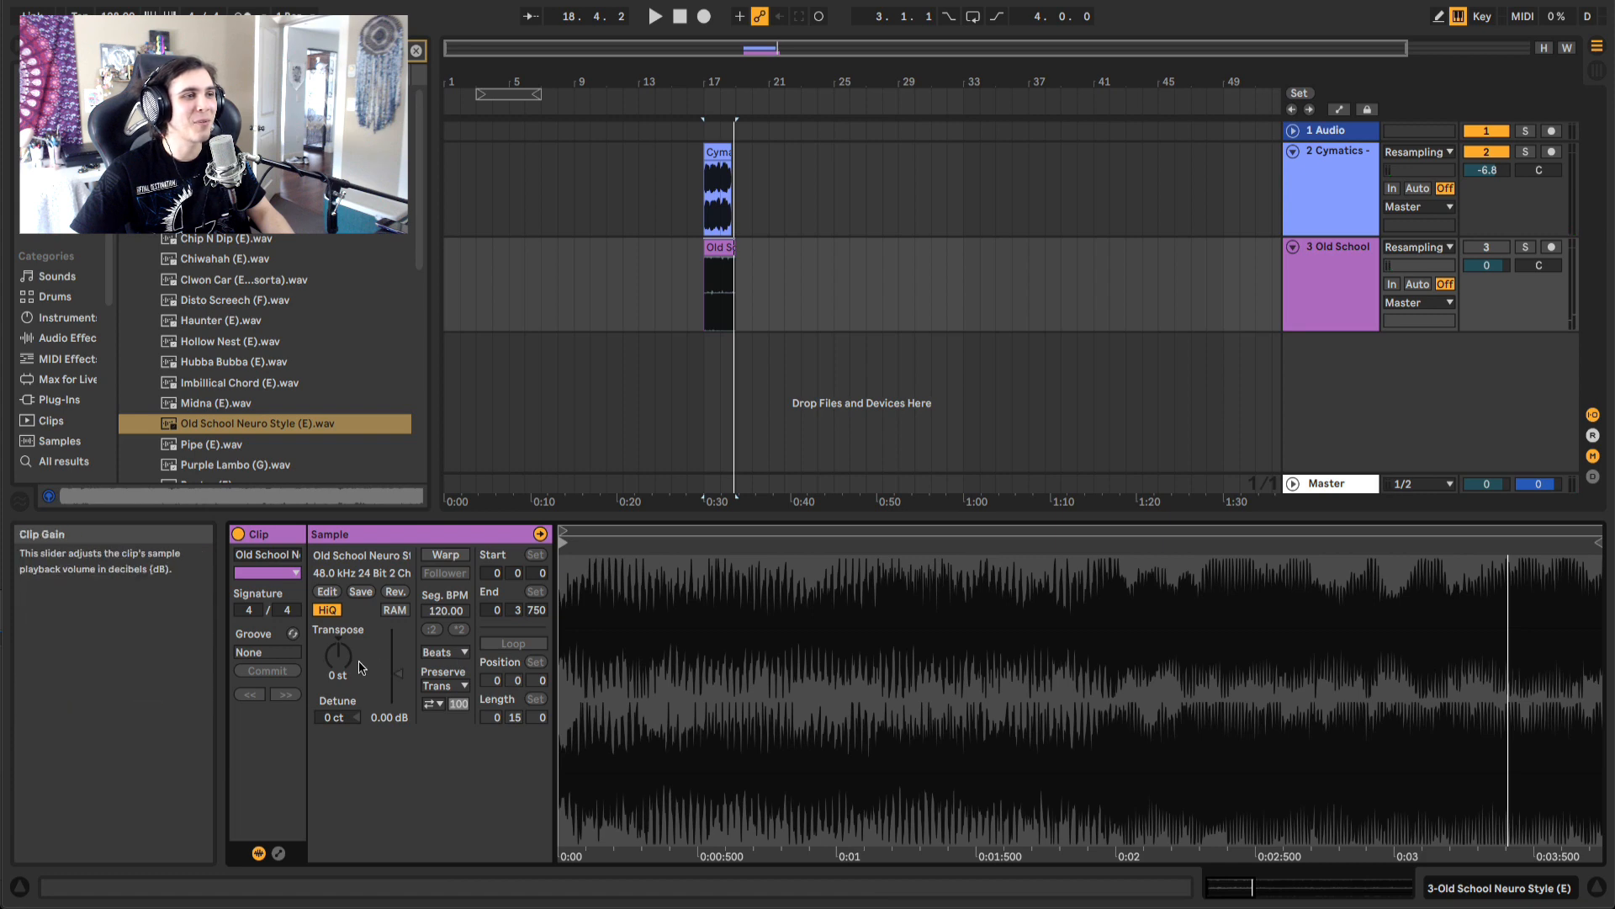
key("space")
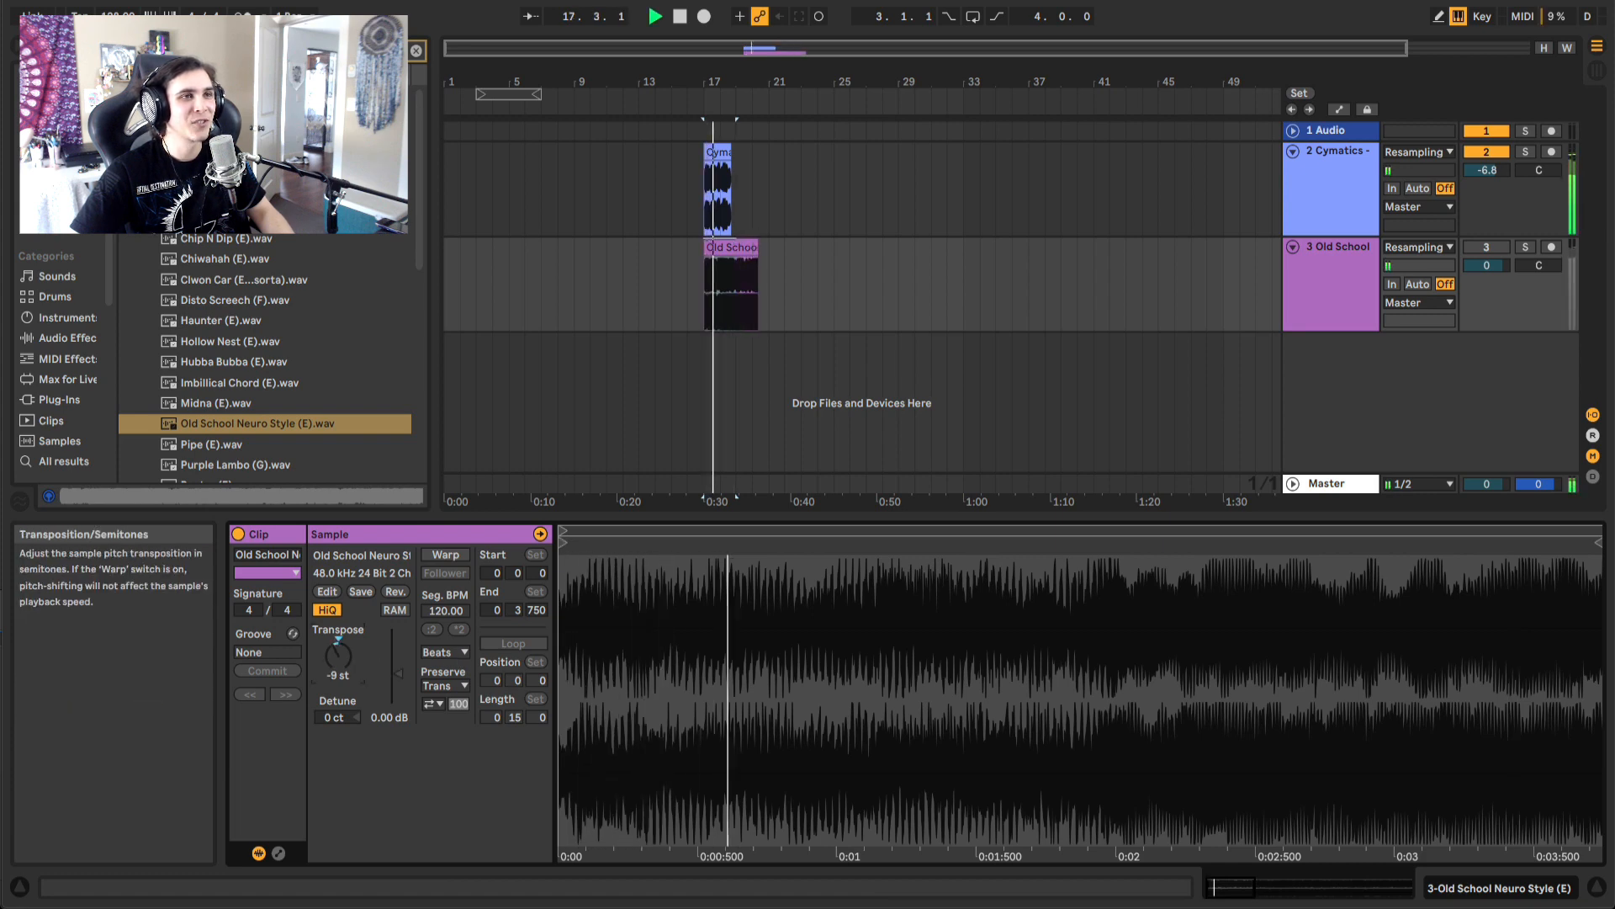
left_click(1325, 248)
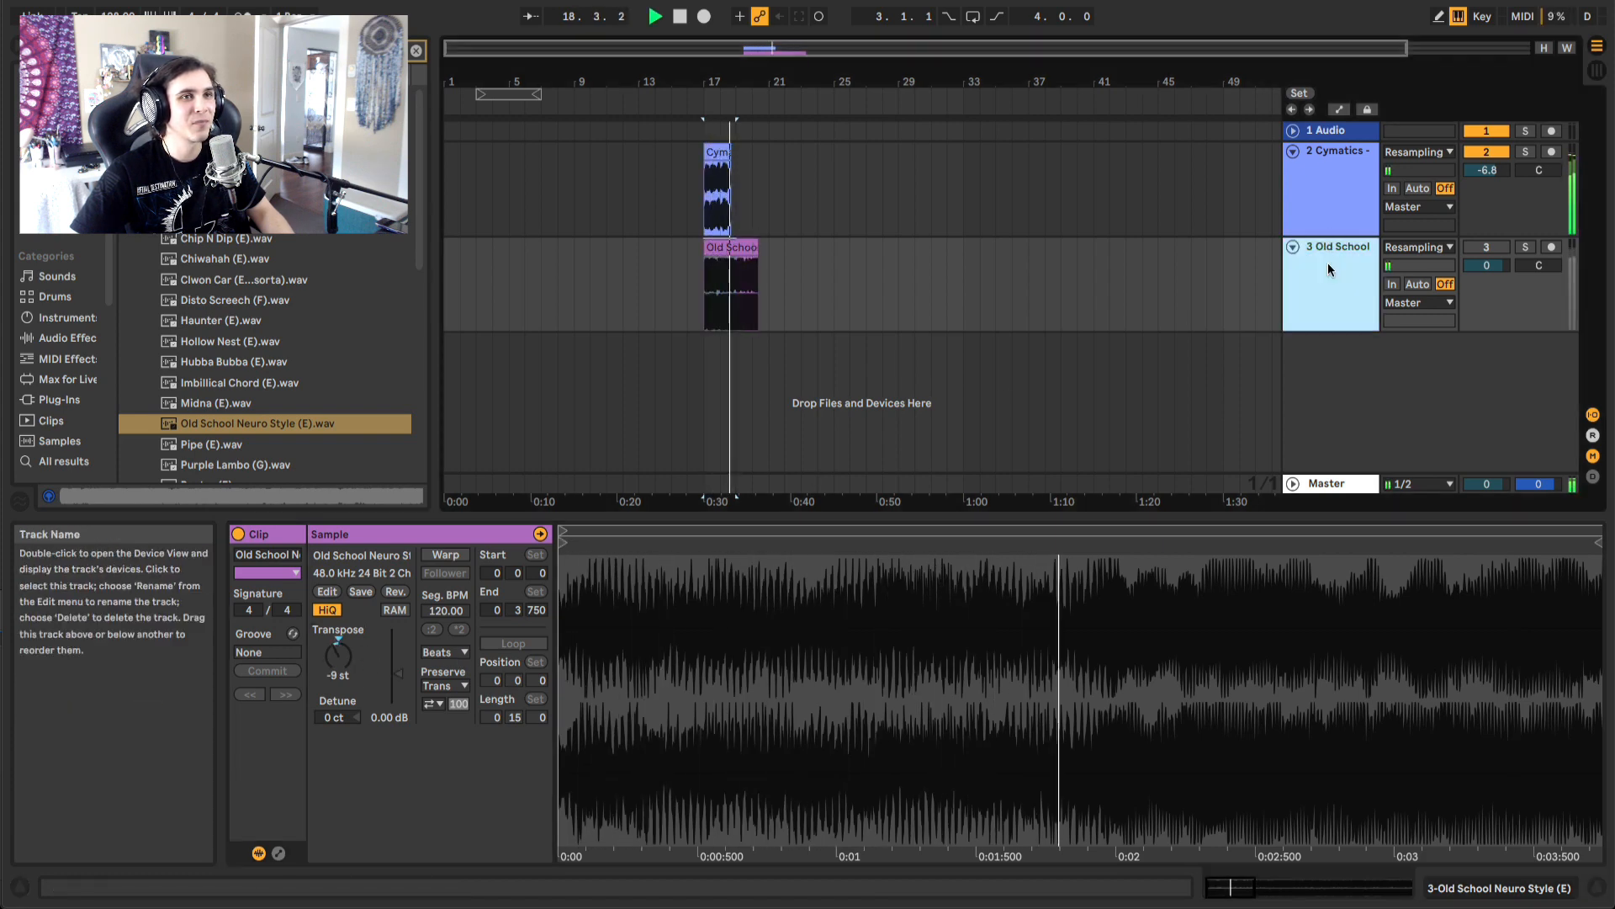
key("space")
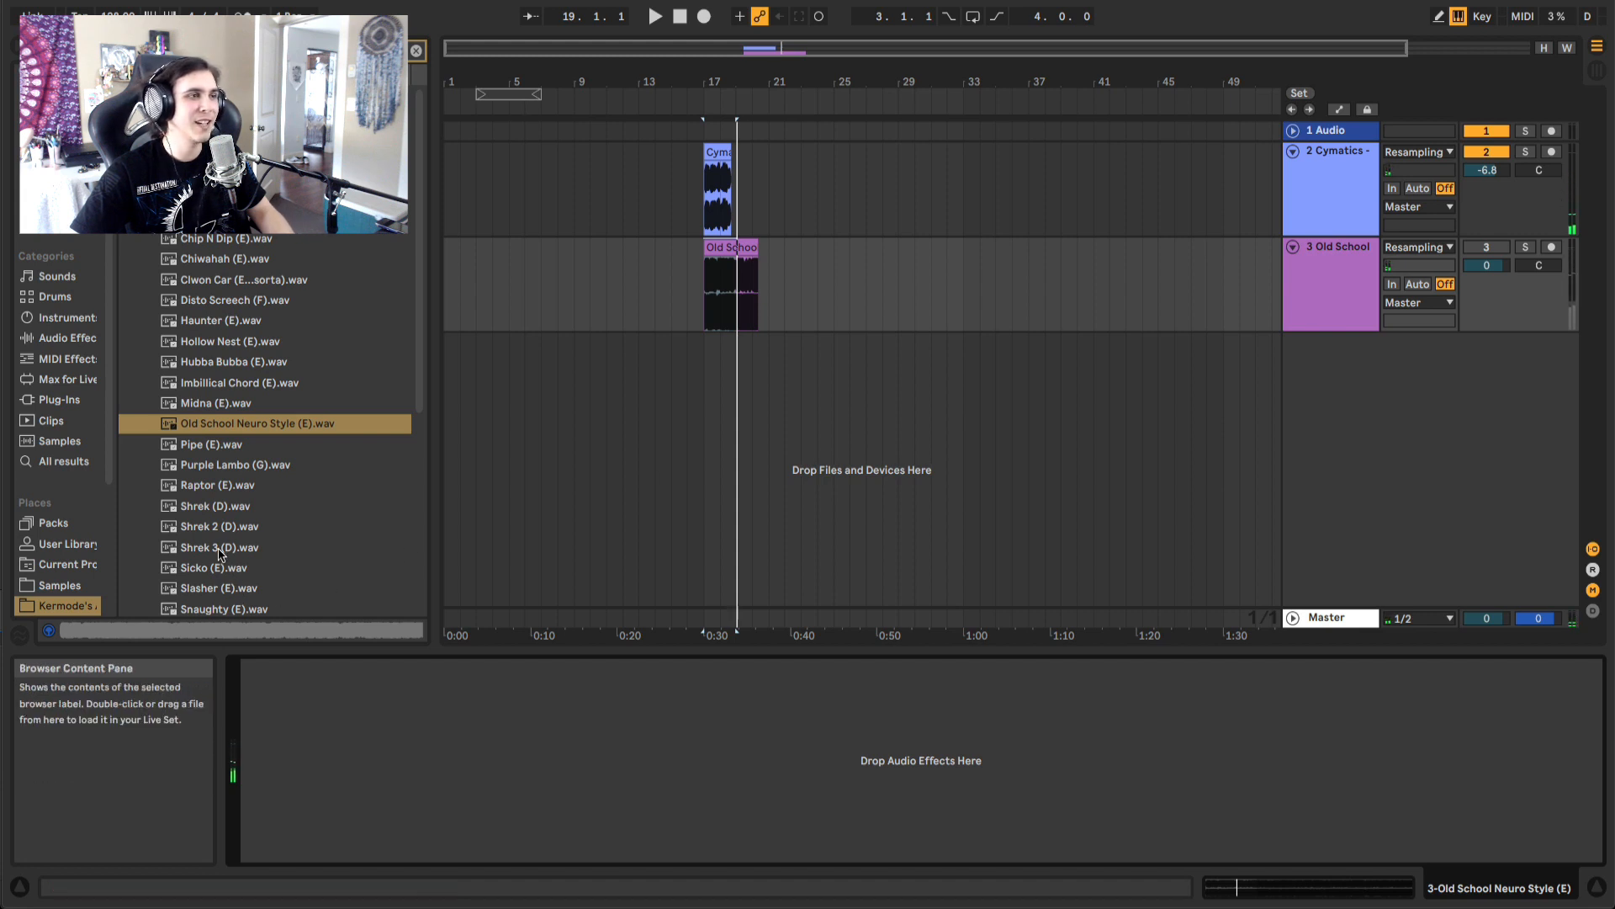
Place Shrek 3 (D).wav on the carrier track at bar 17, audition it, and replace it with Sicko (E).wav
left_click_drag(218, 548, 705, 278)
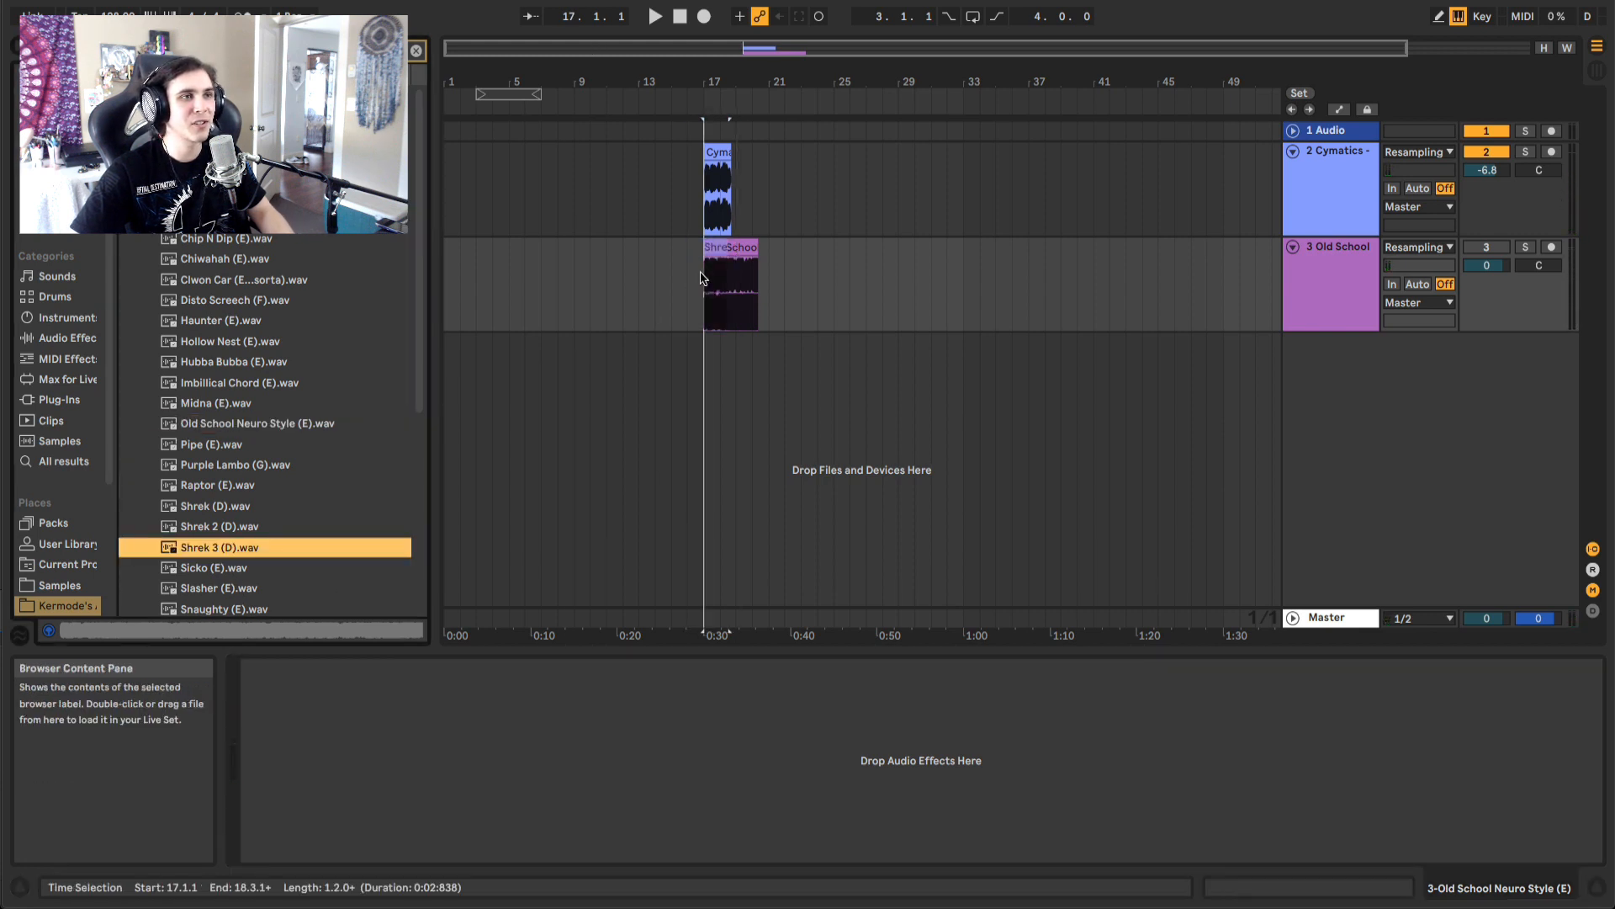
key("space")
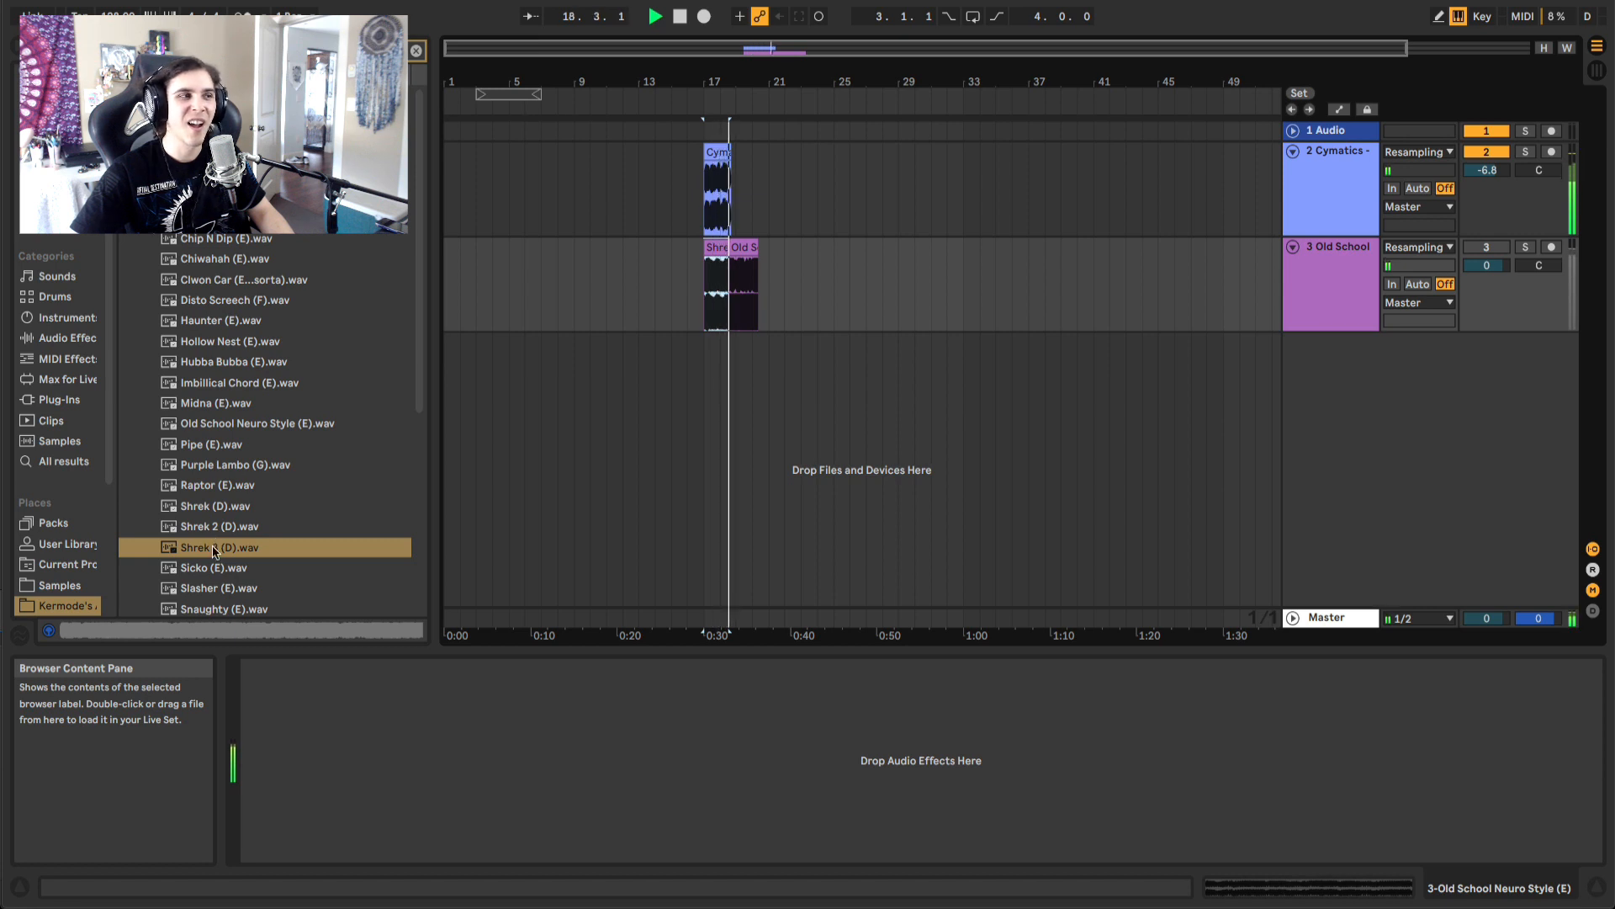
left_click_drag(208, 572, 720, 245)
key("space")
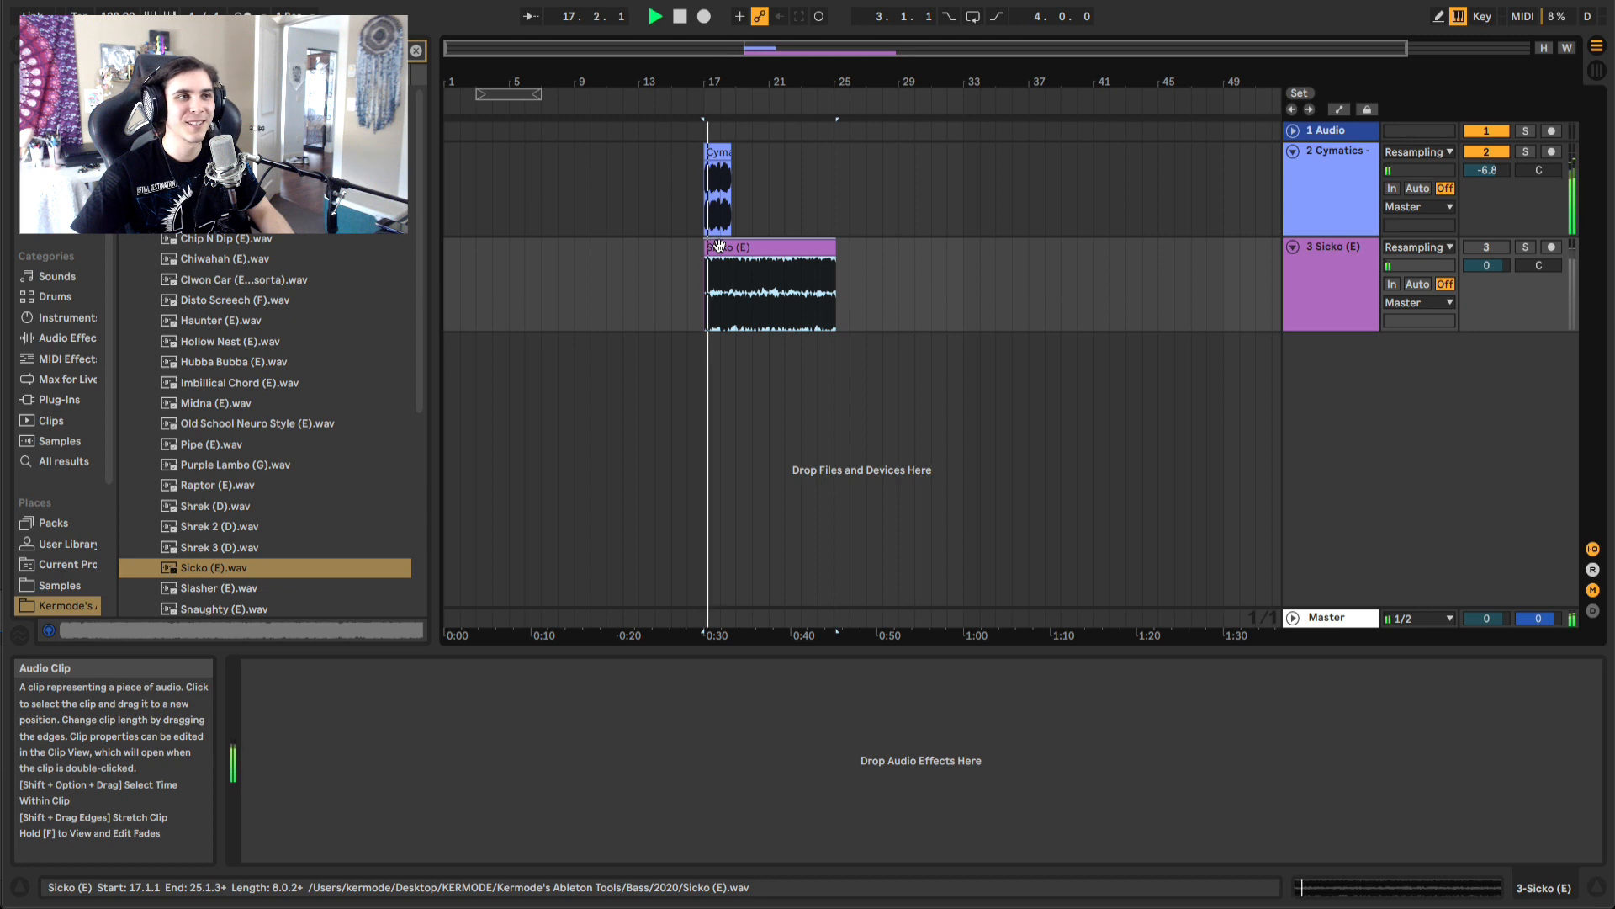